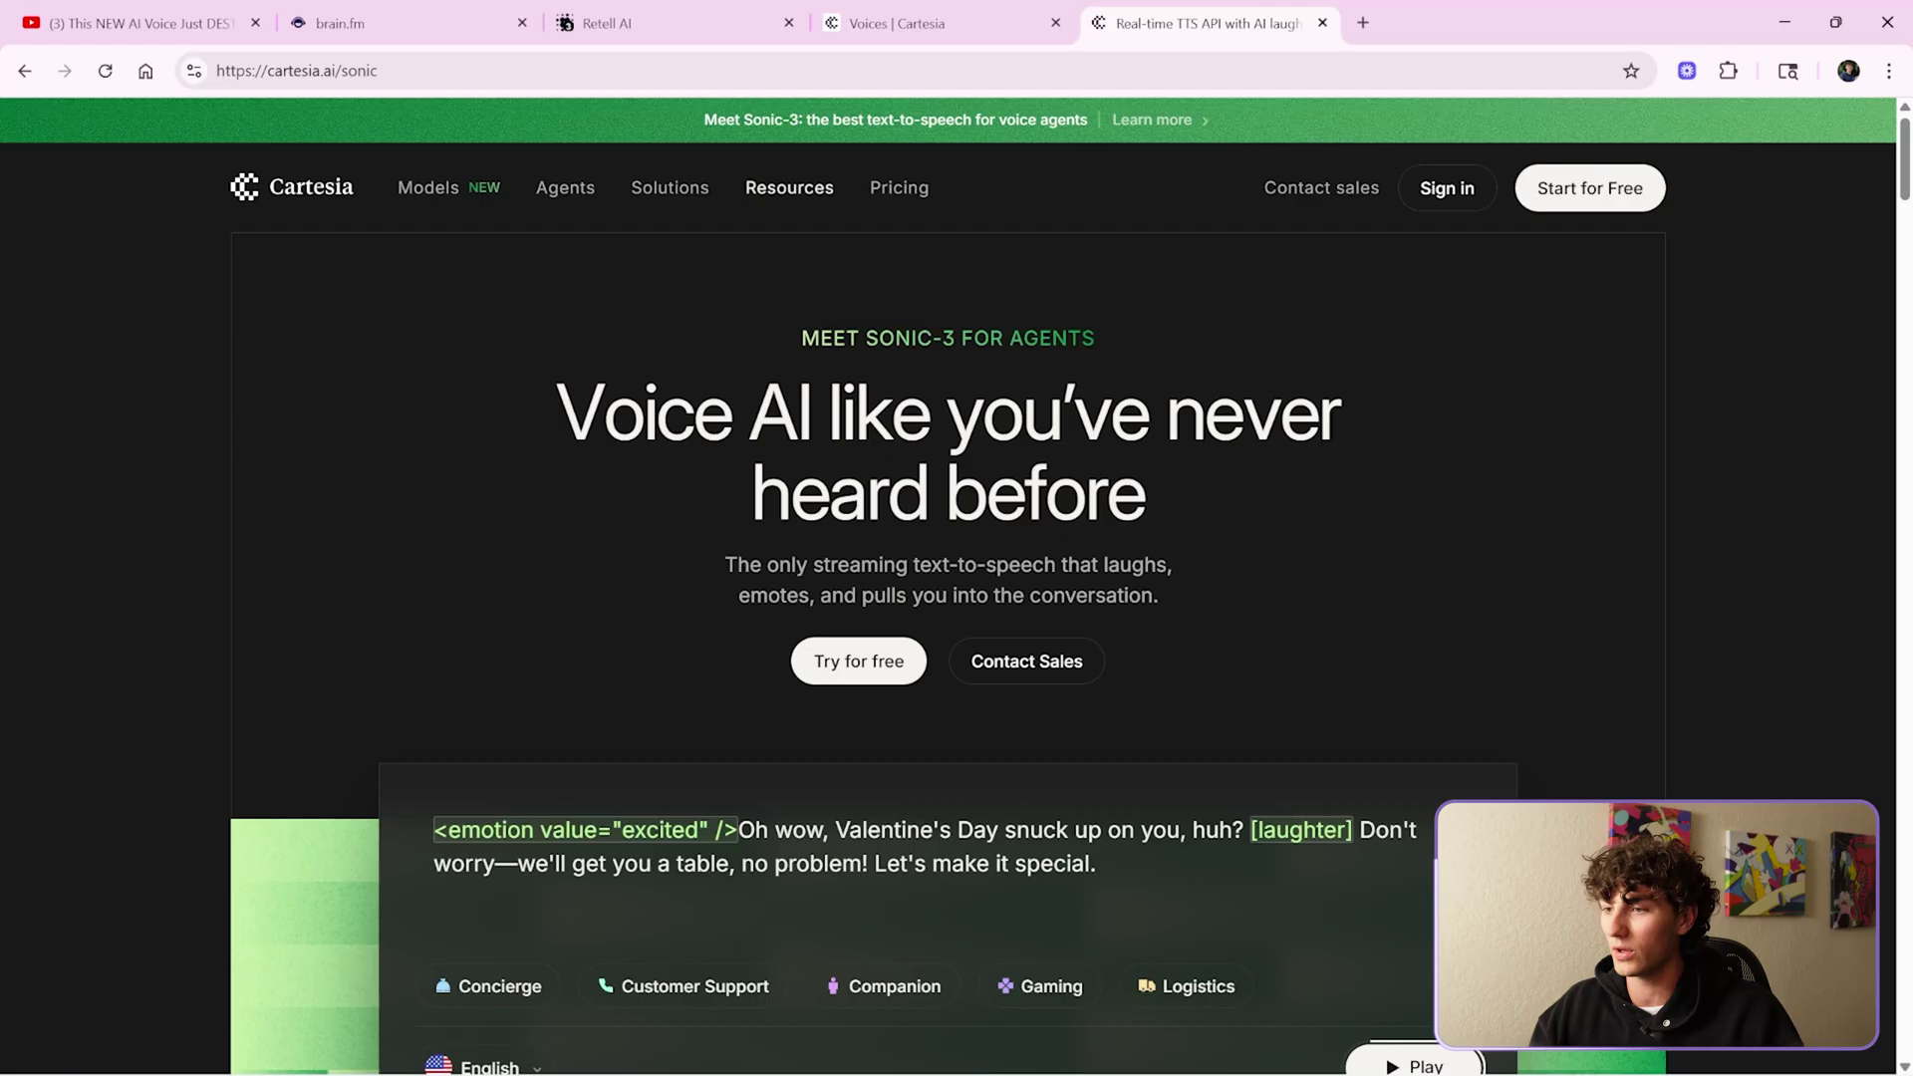
- Scroll down to Cartesia's Breakthrough naturalness section and adjust the volume for its laughing demo
left_click_drag(725, 568, 1230, 583)
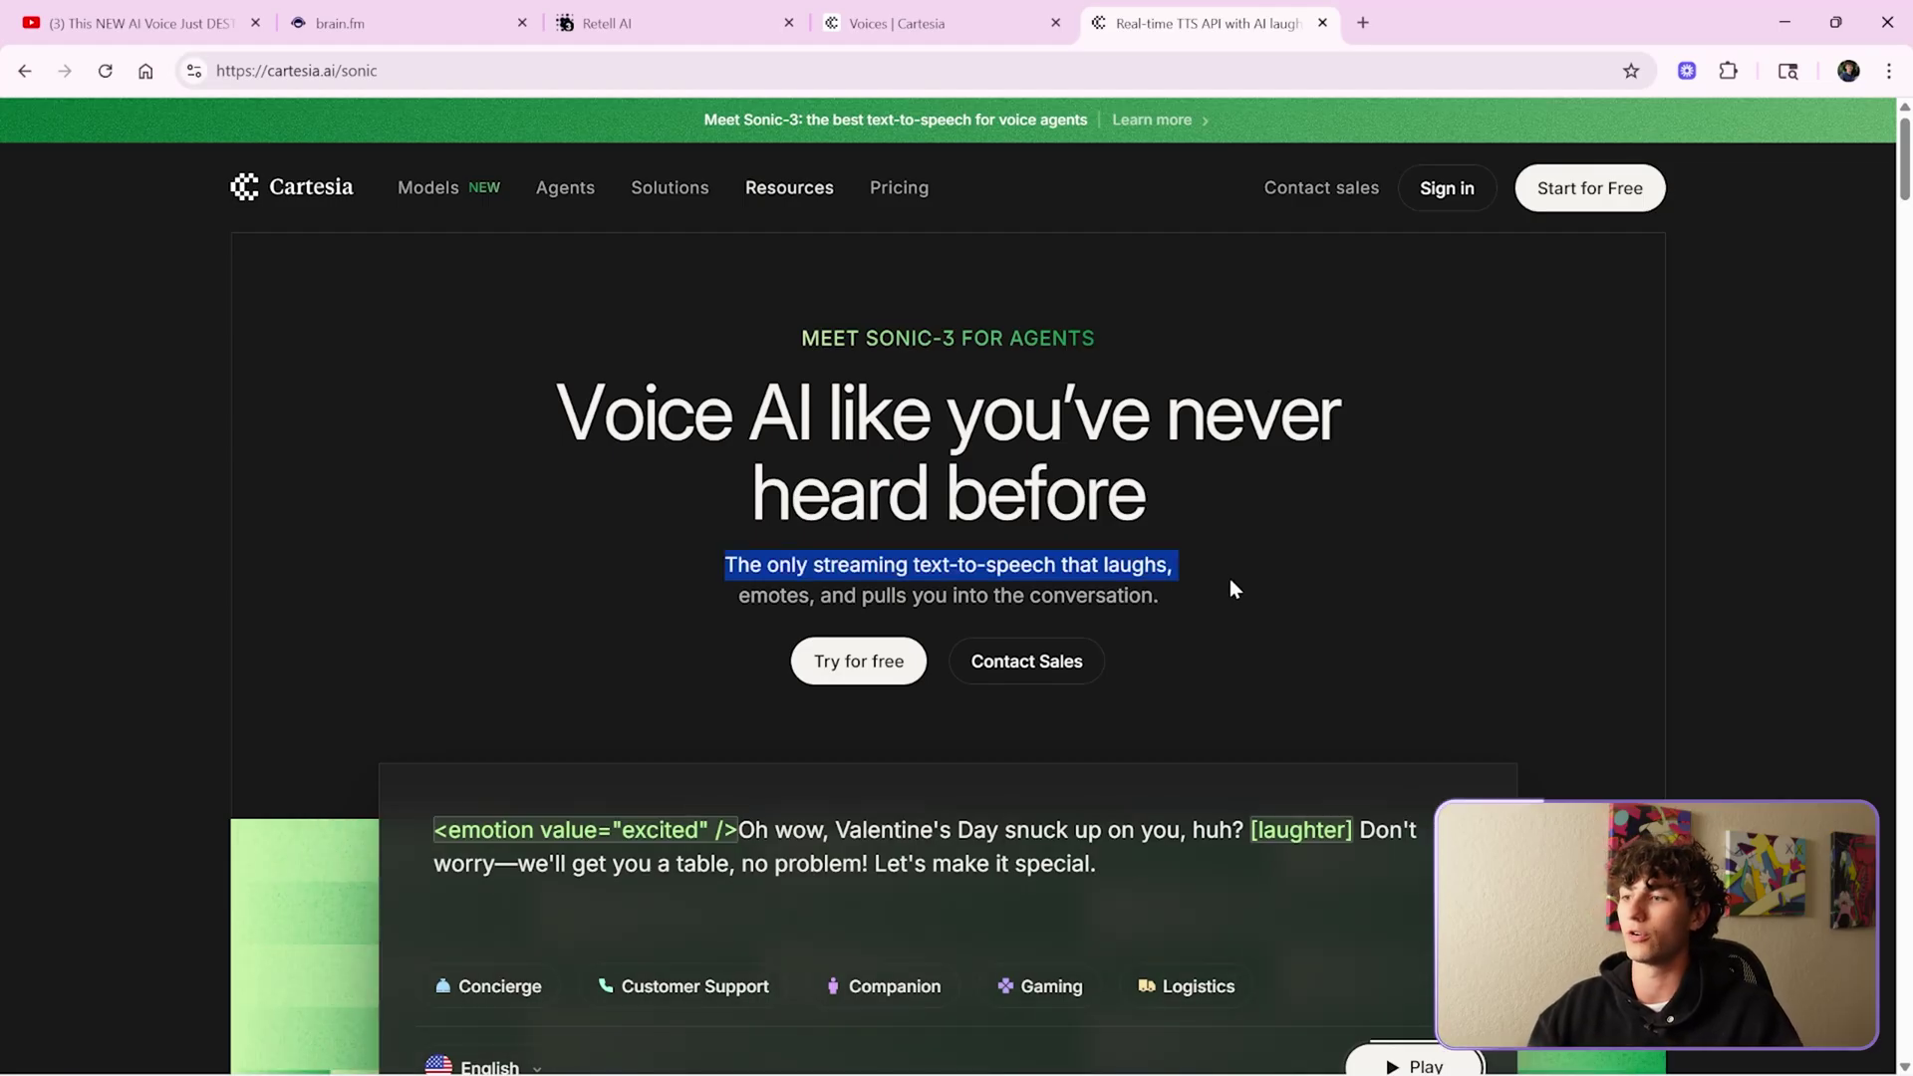
left_click(1230, 583)
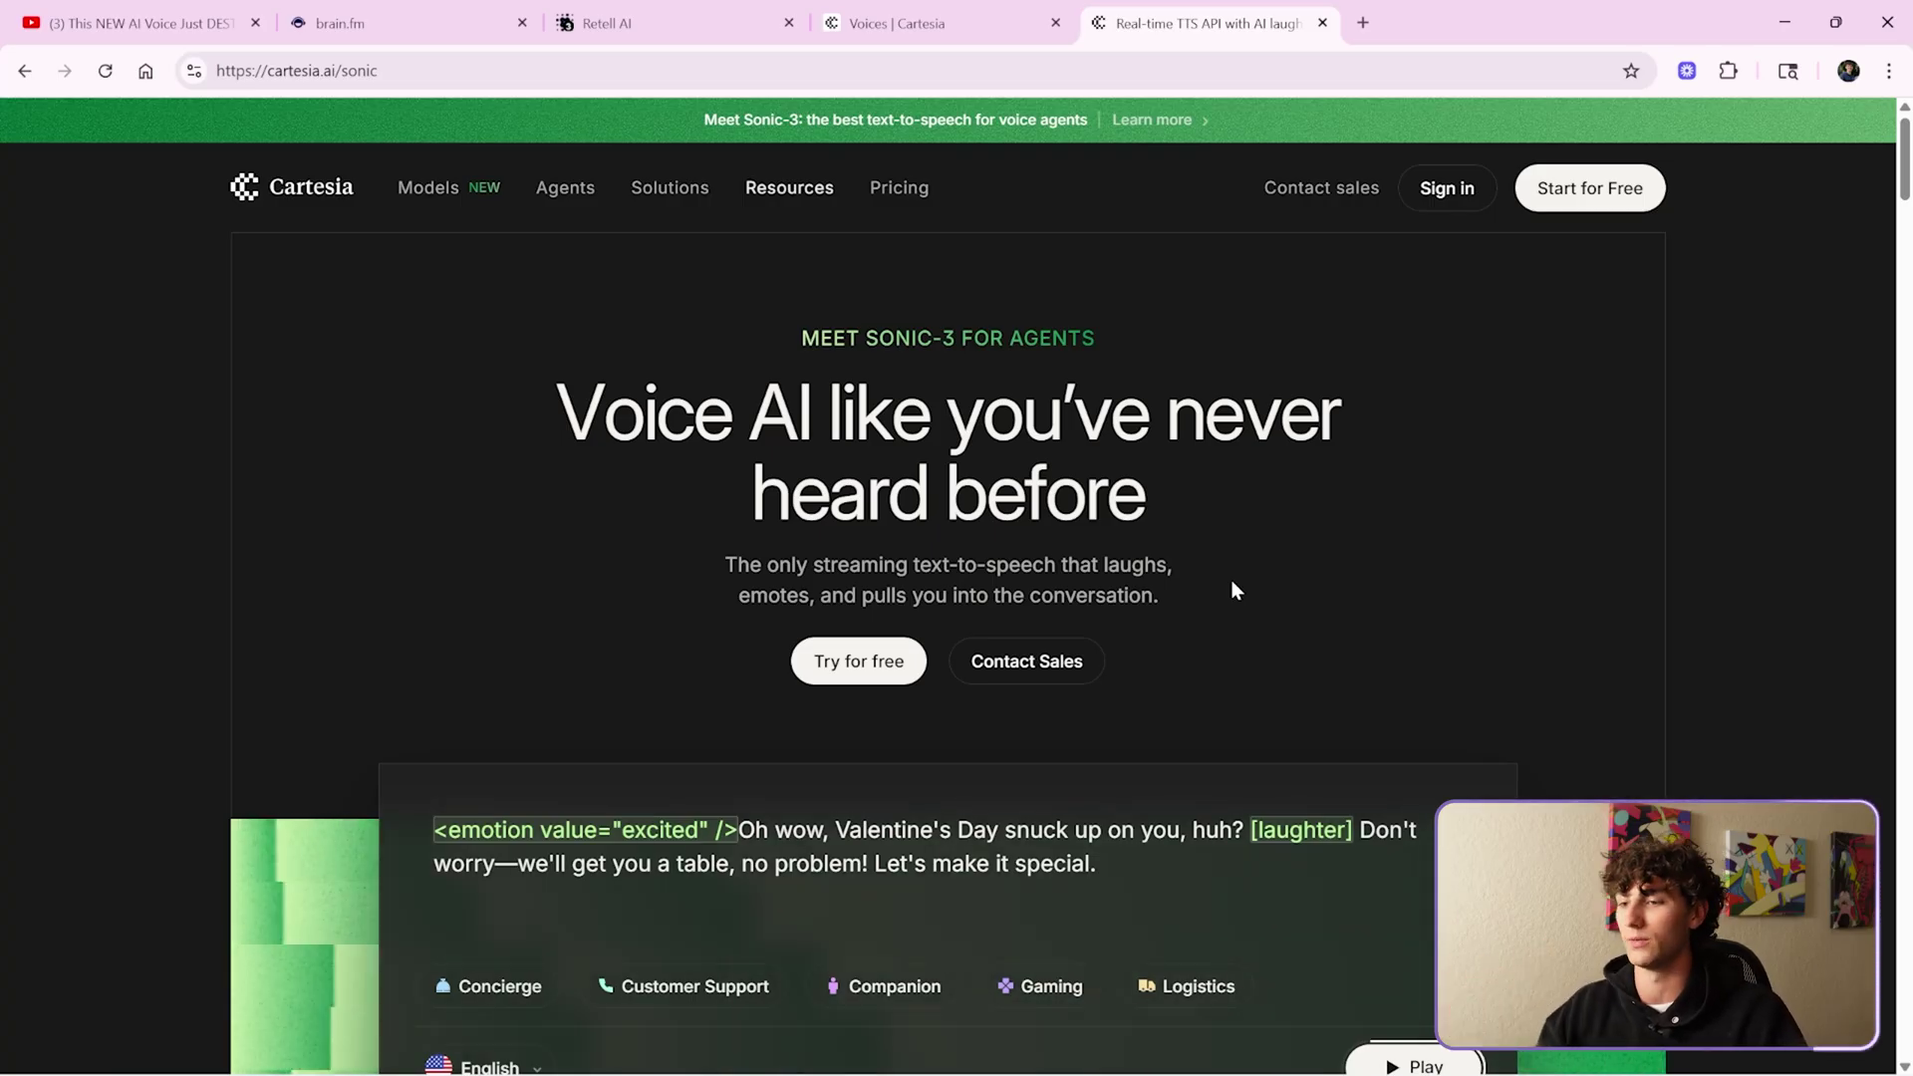
scroll(1233, 583, "down", 5)
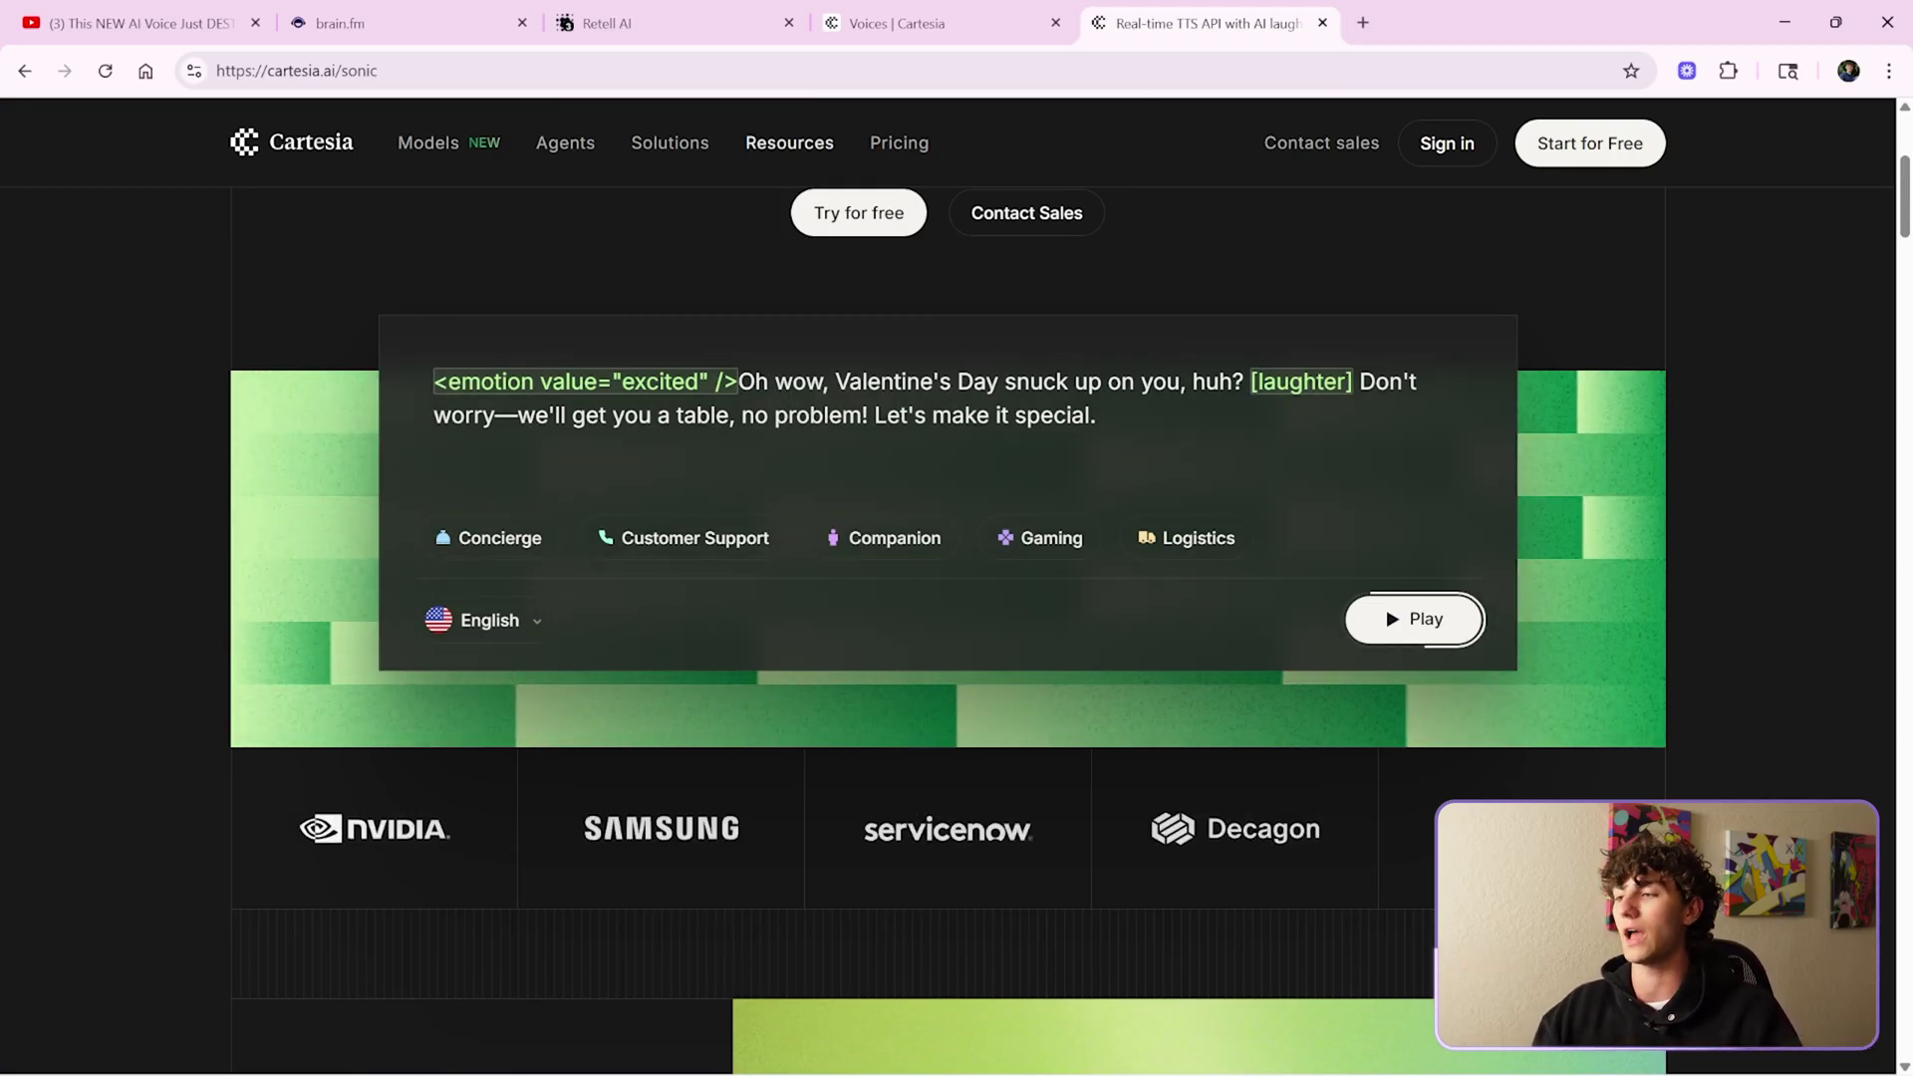
scroll(1575, 438, "down", 7)
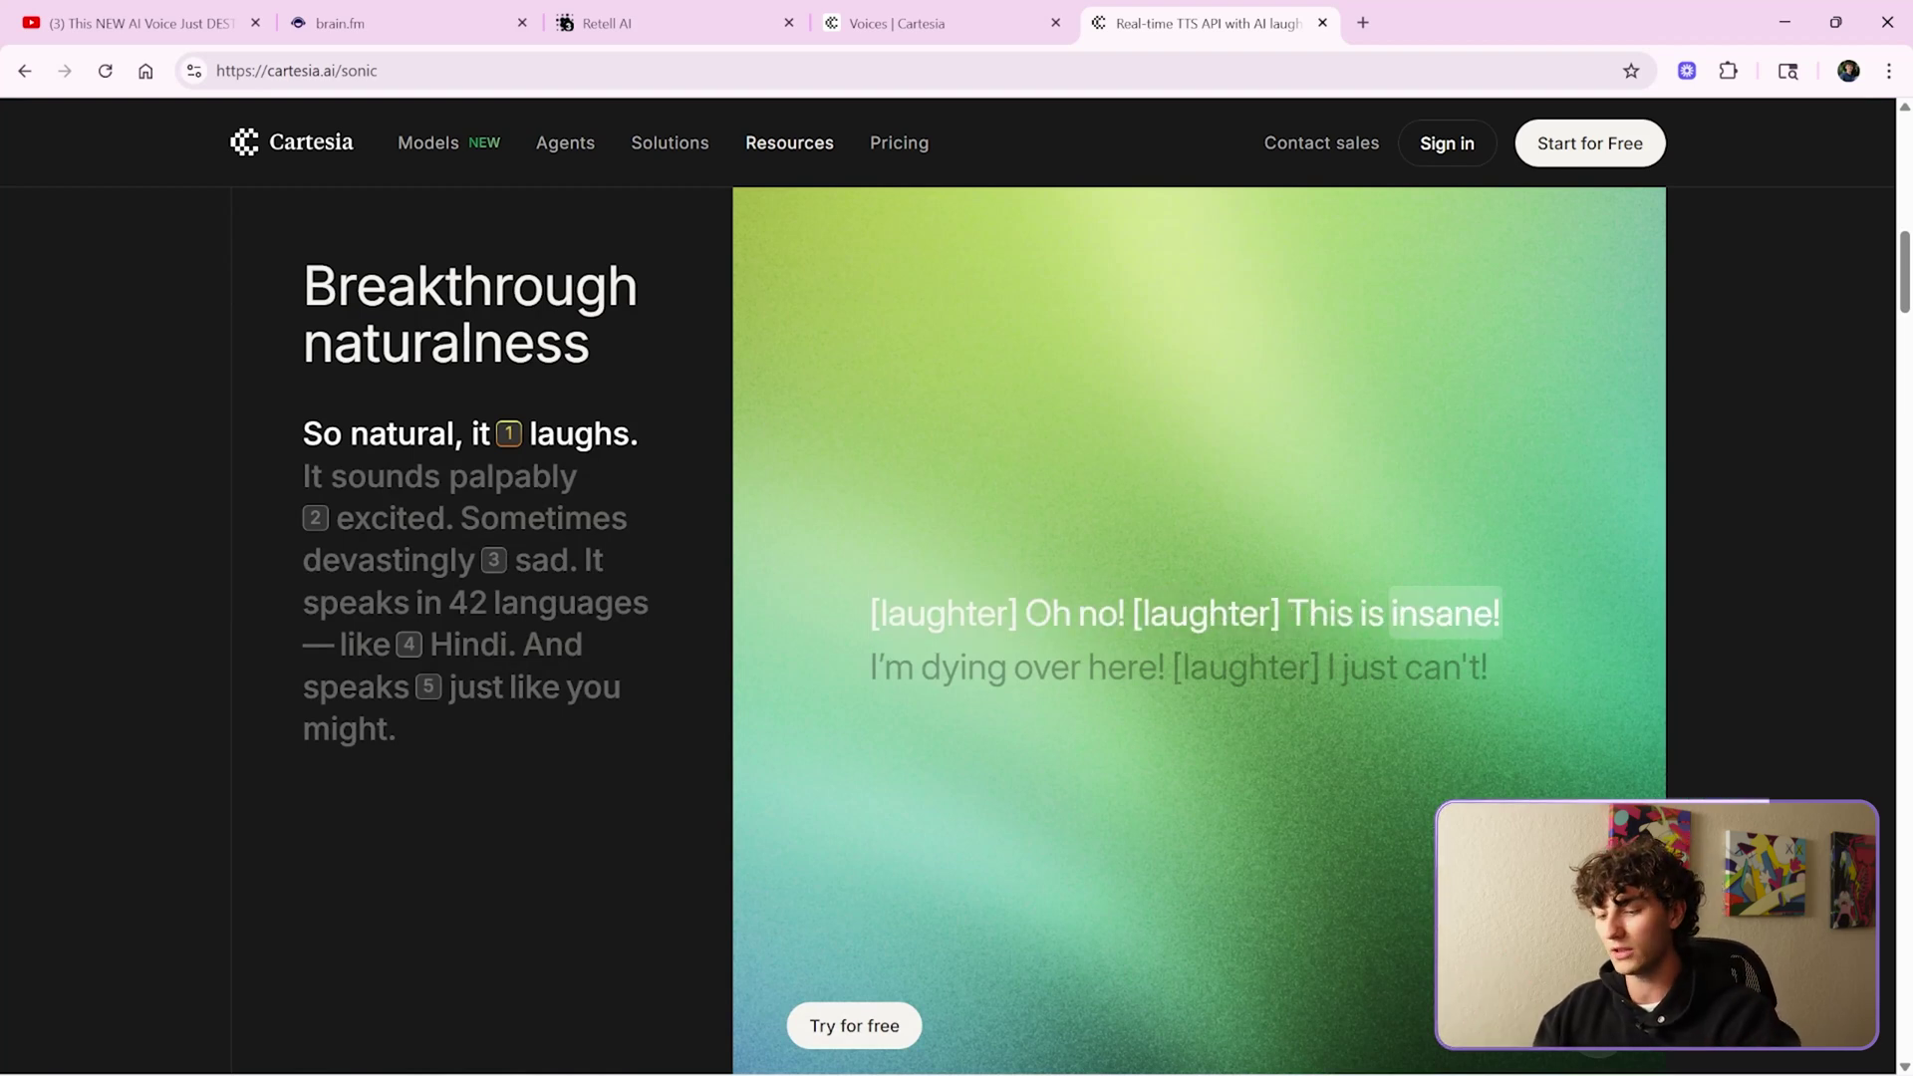
key("XF86AudioLowerVolume")
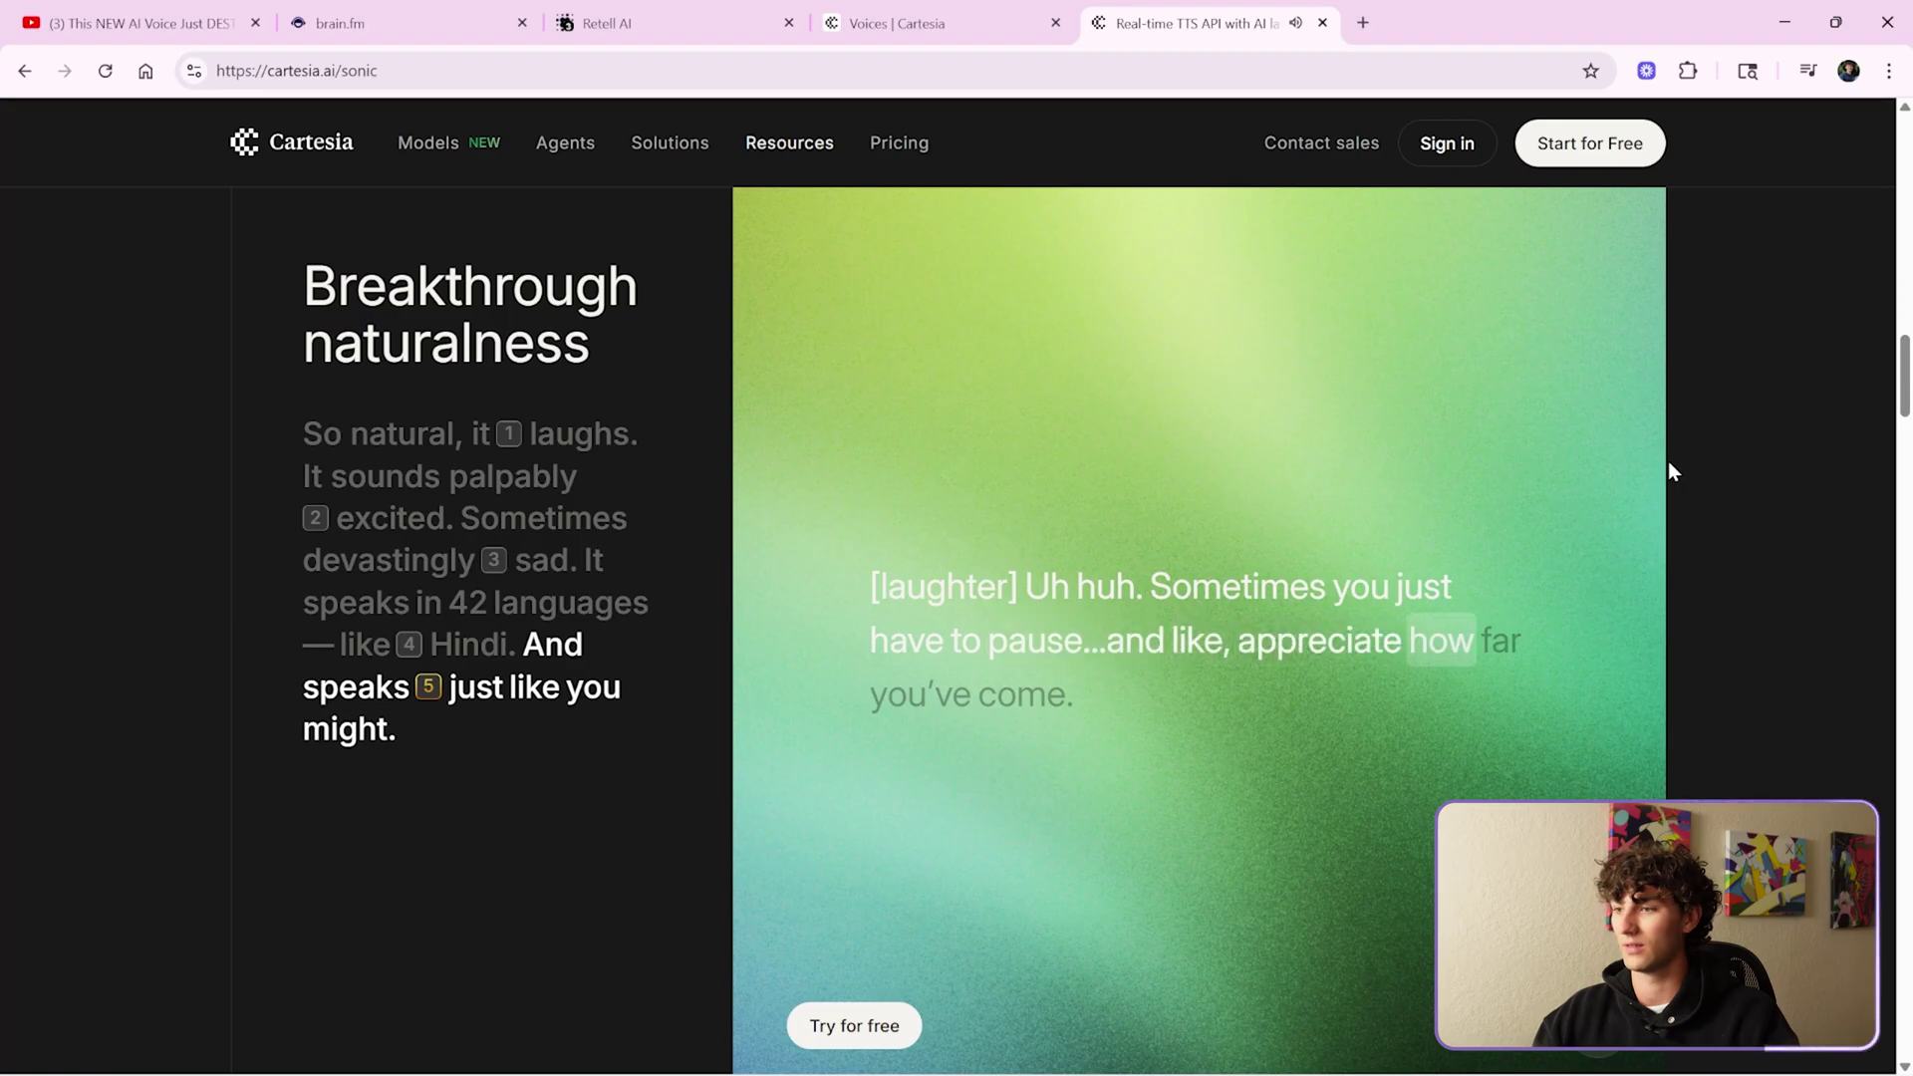
- Play the Context-savvy accuracy heteronym sample on slide [02], then mute it
scroll(1756, 468, "down", 6)
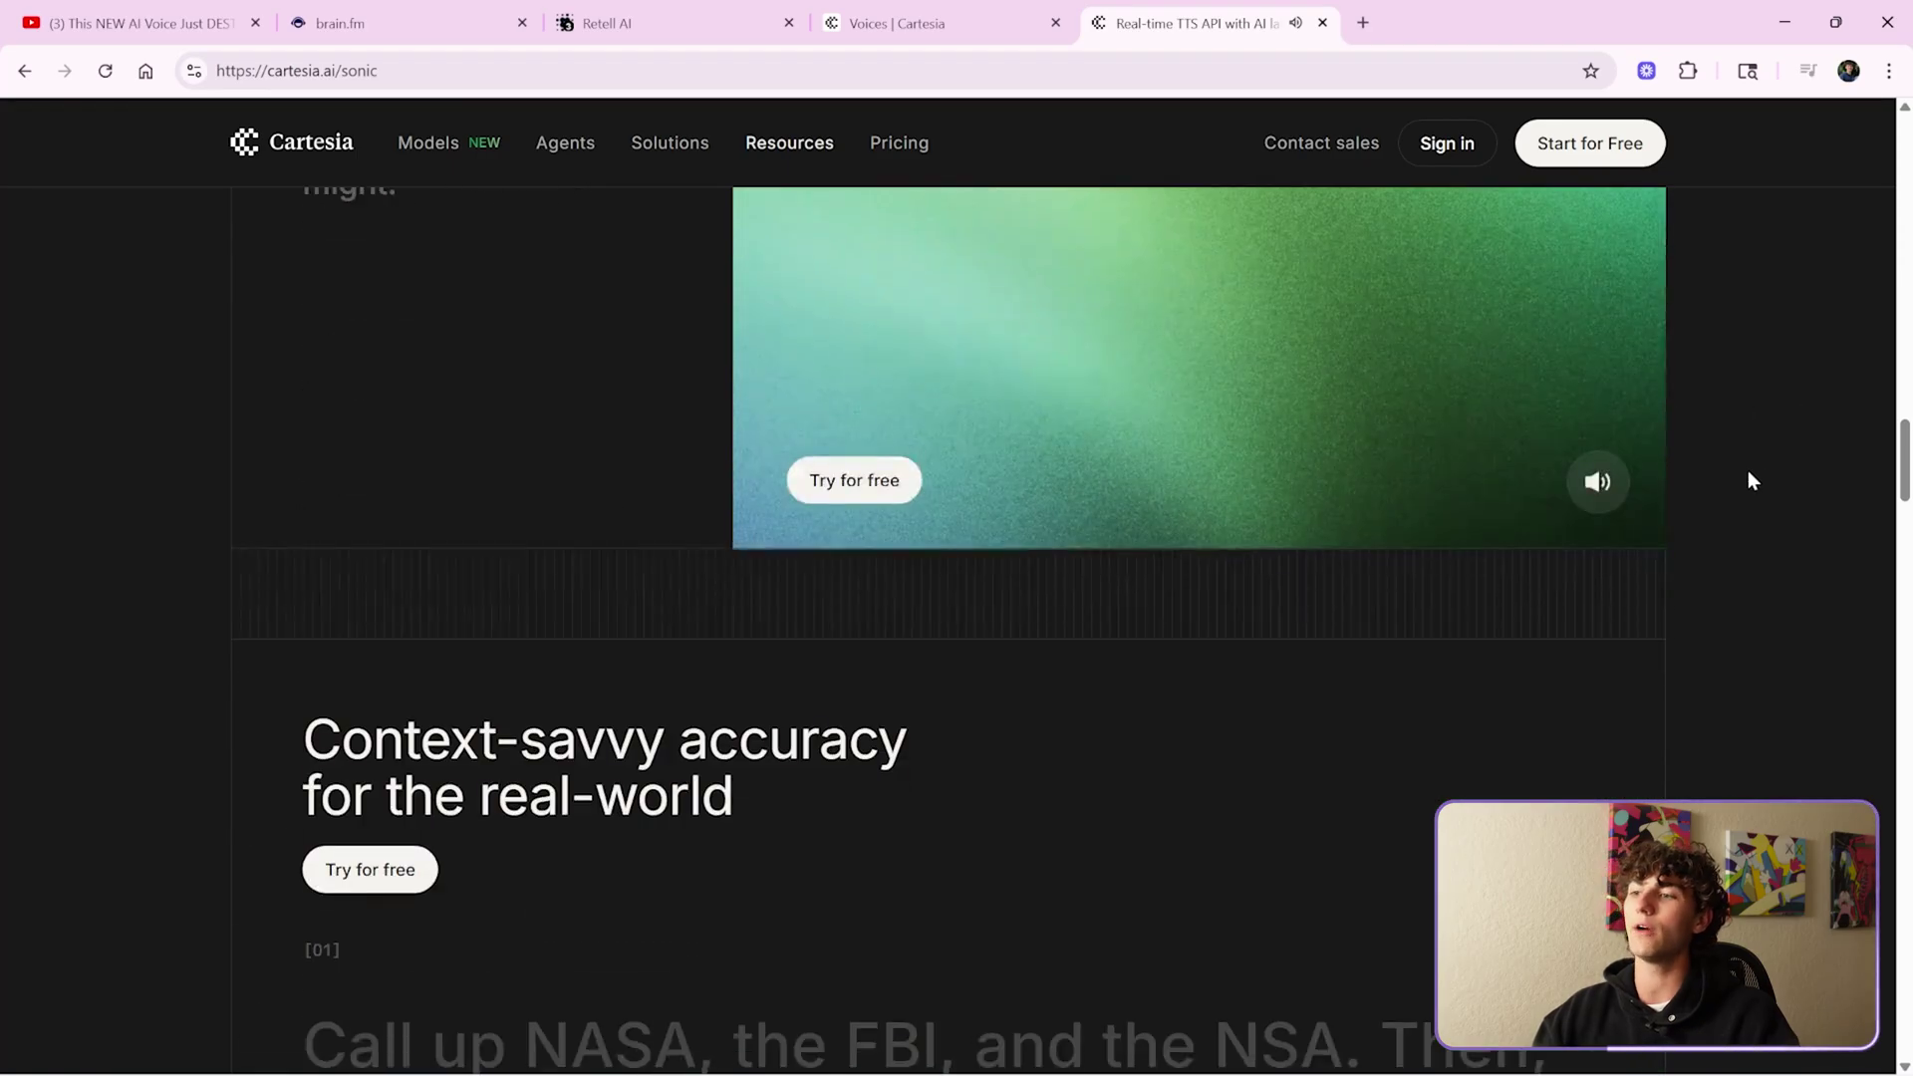
scroll(1751, 479, "down", 3)
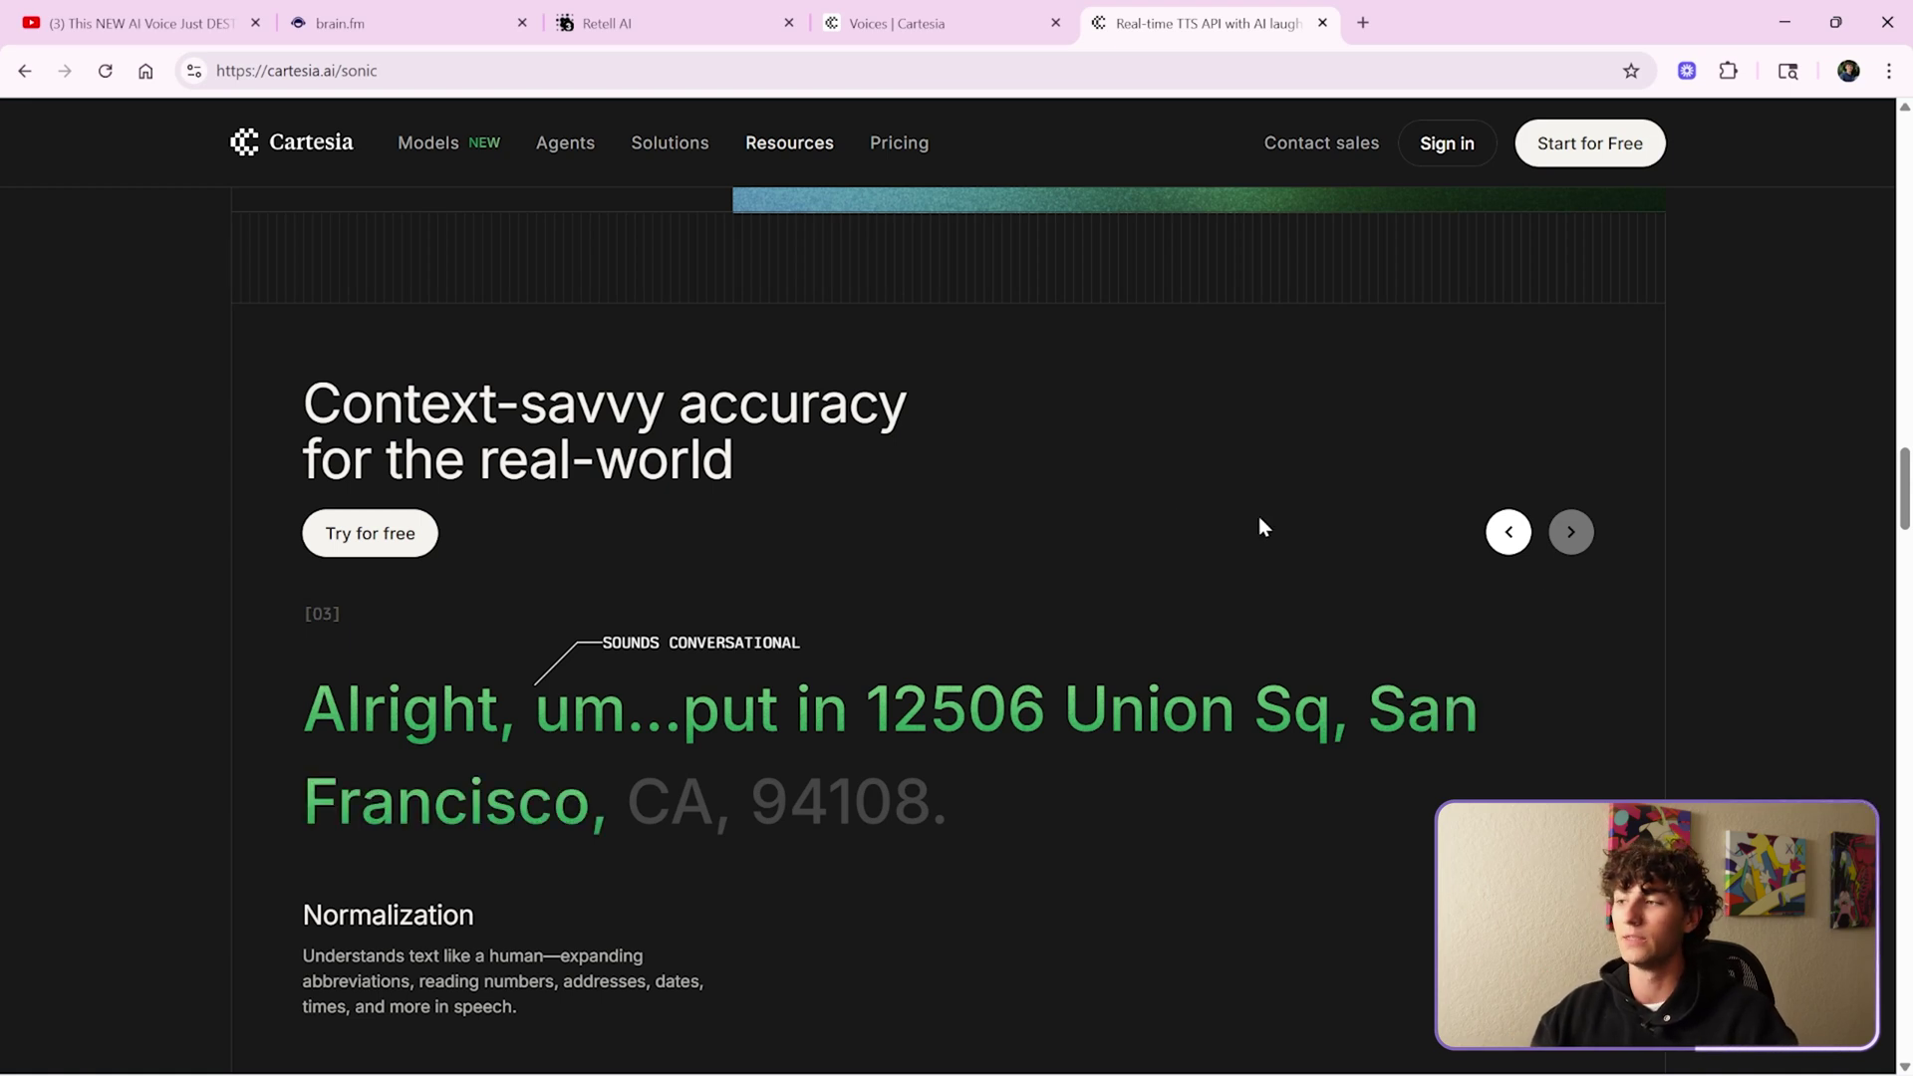
scroll(1671, 529, "down", 1)
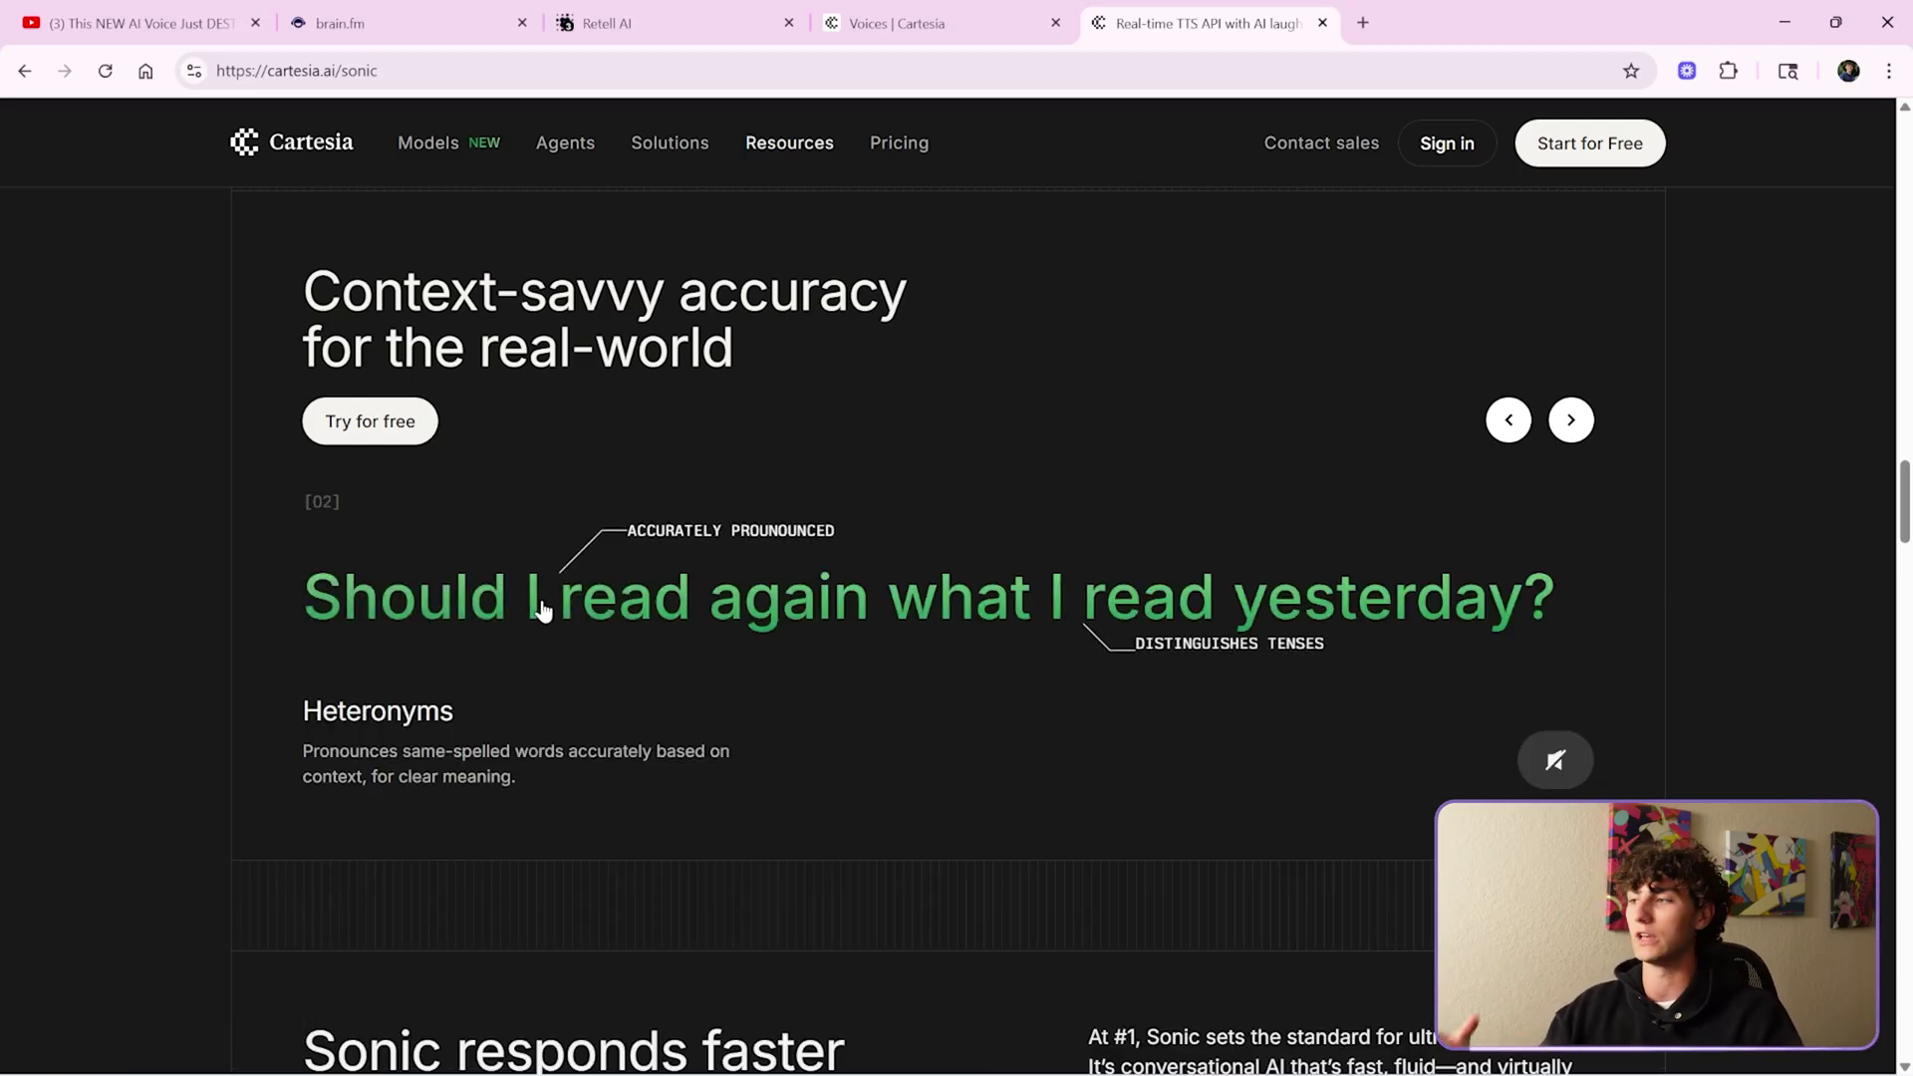
left_click(1552, 759)
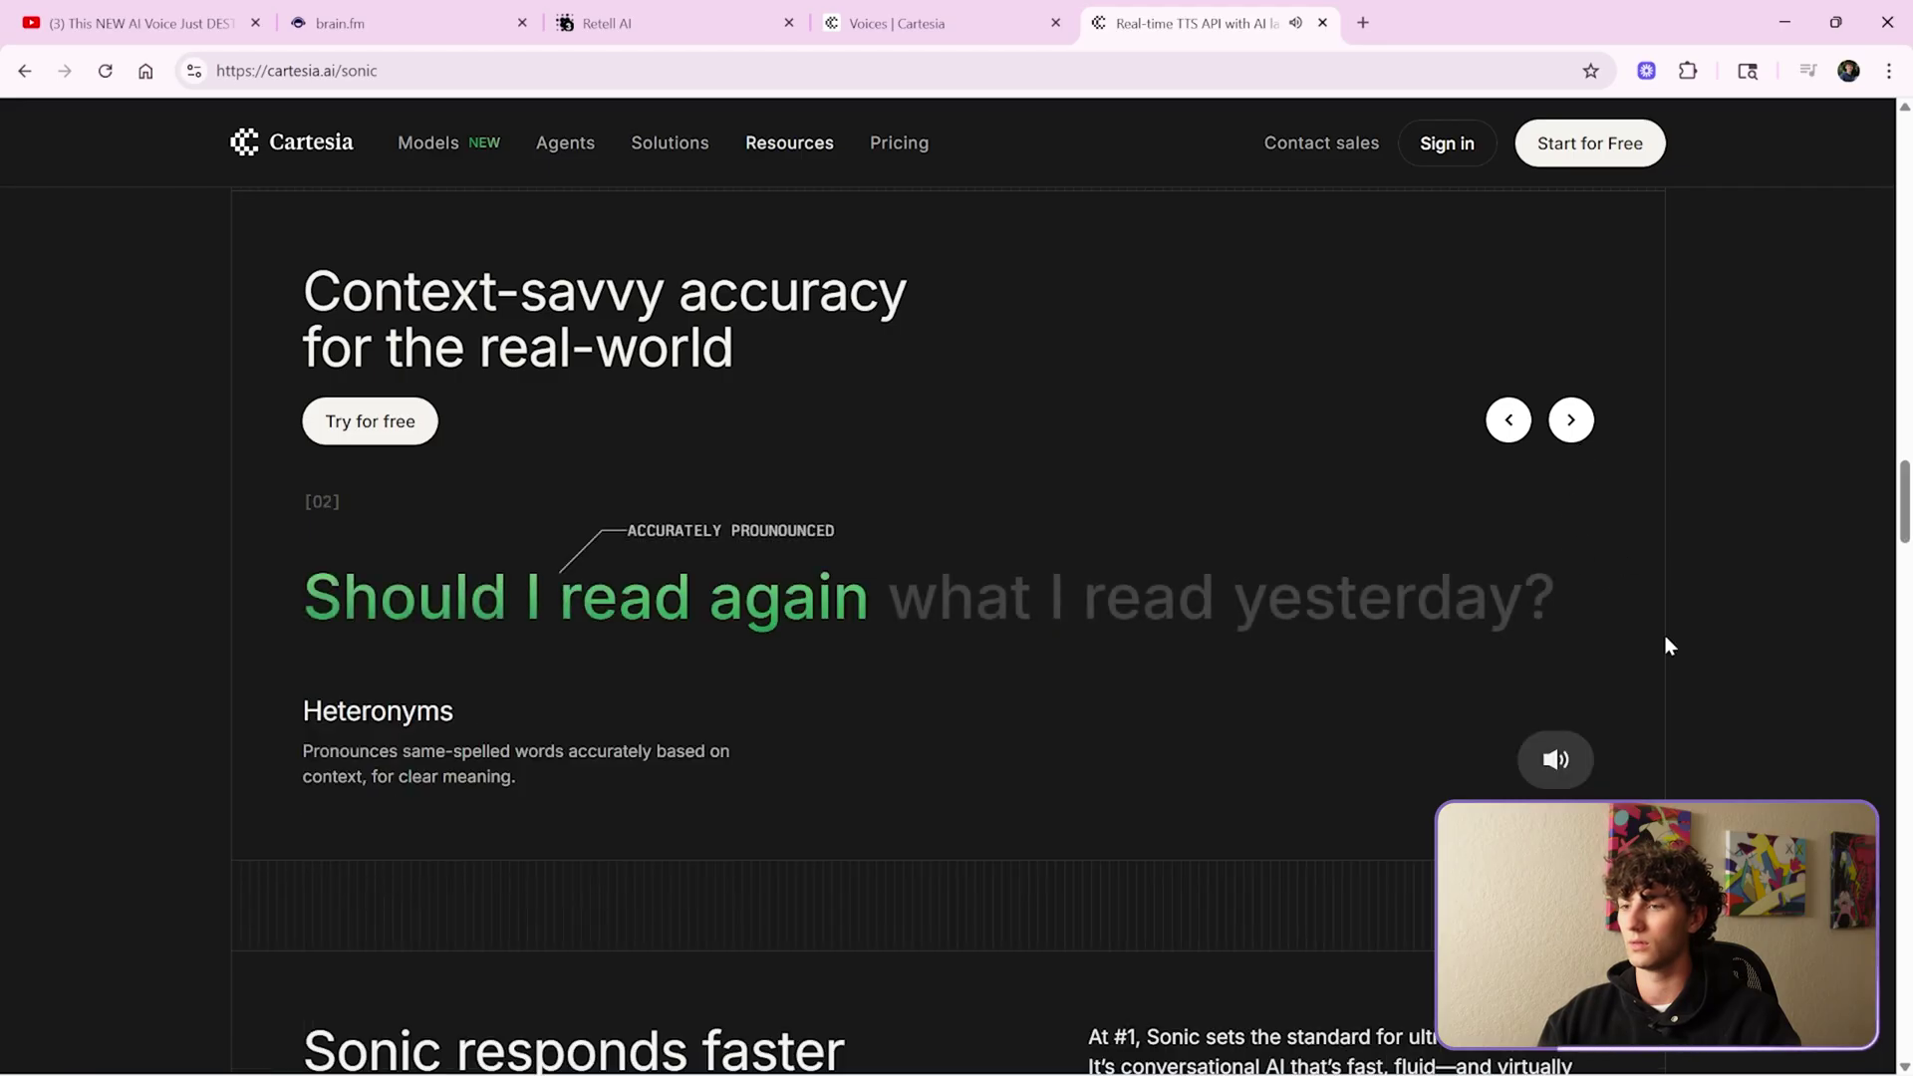
left_click(1567, 753)
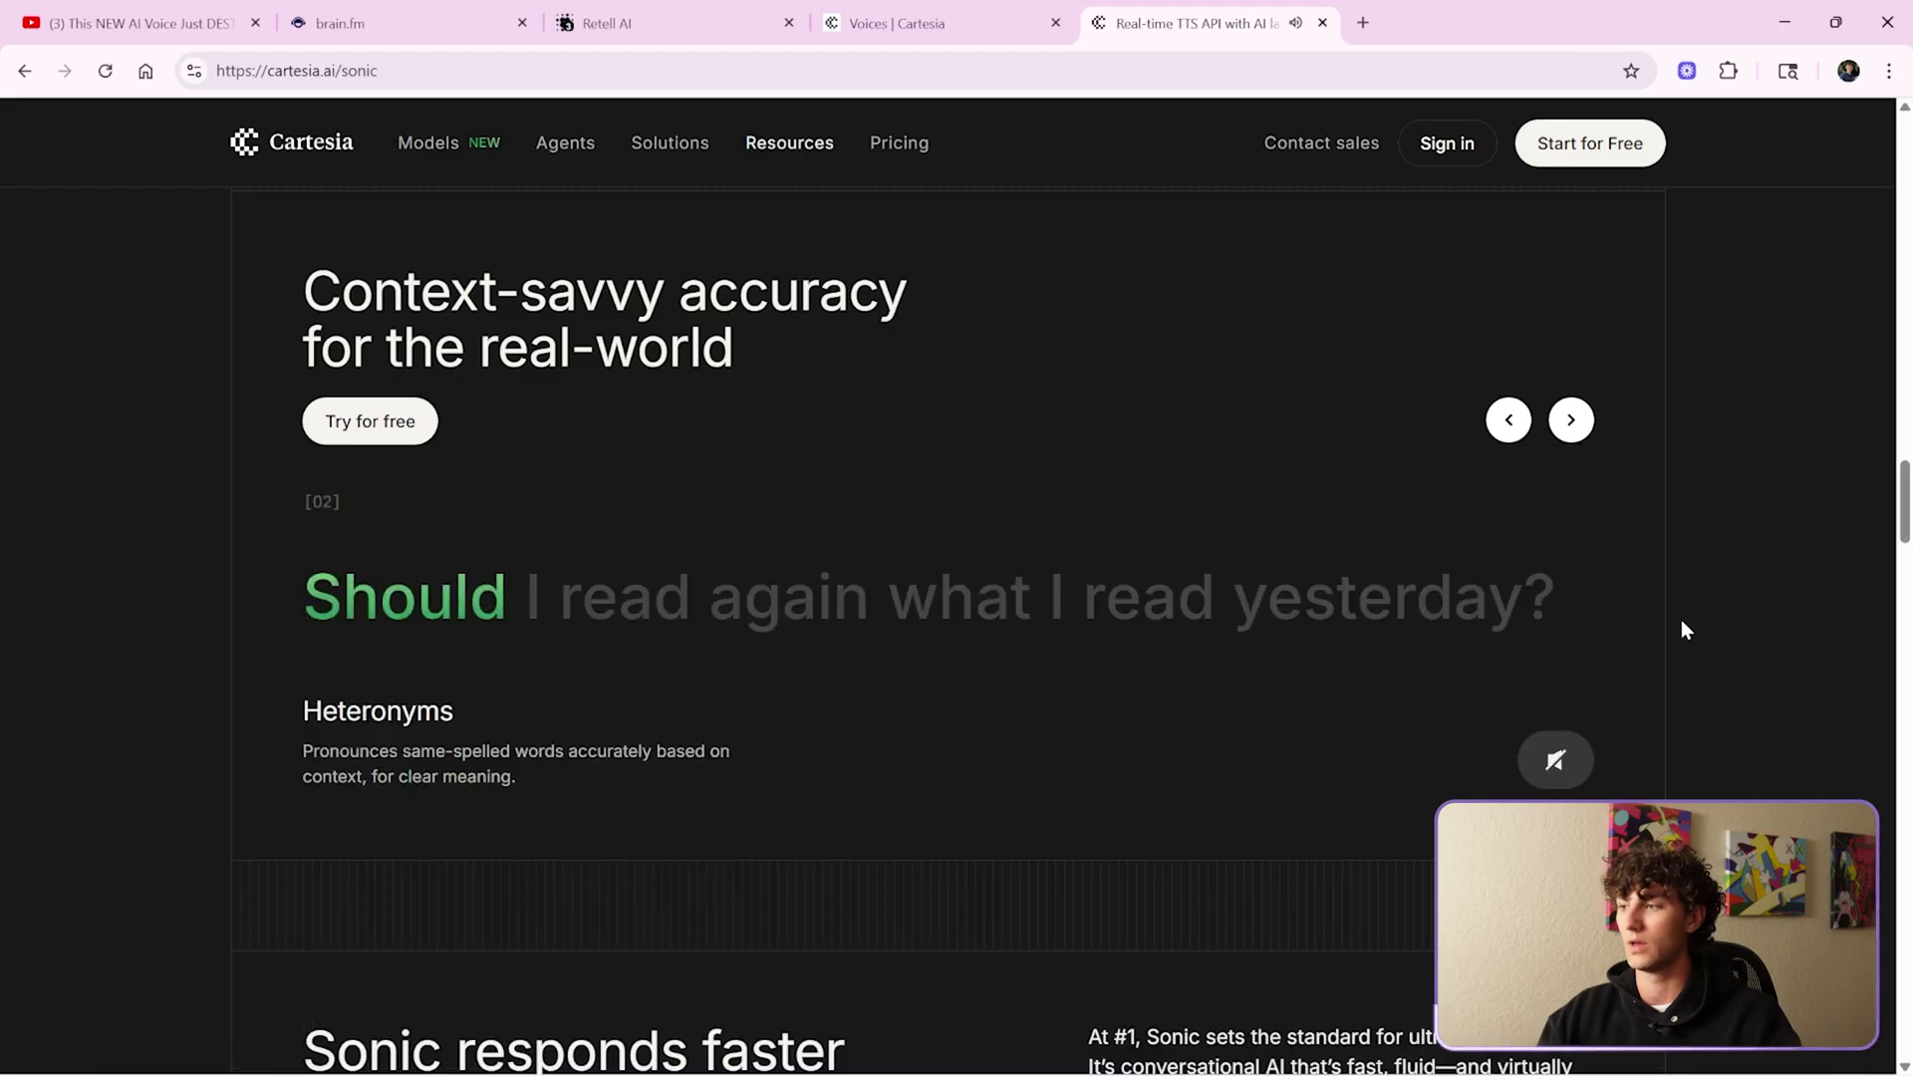
- Scroll down to the 'Fluent and native, worldwide' languages section
scroll(1694, 598, "down", 5)
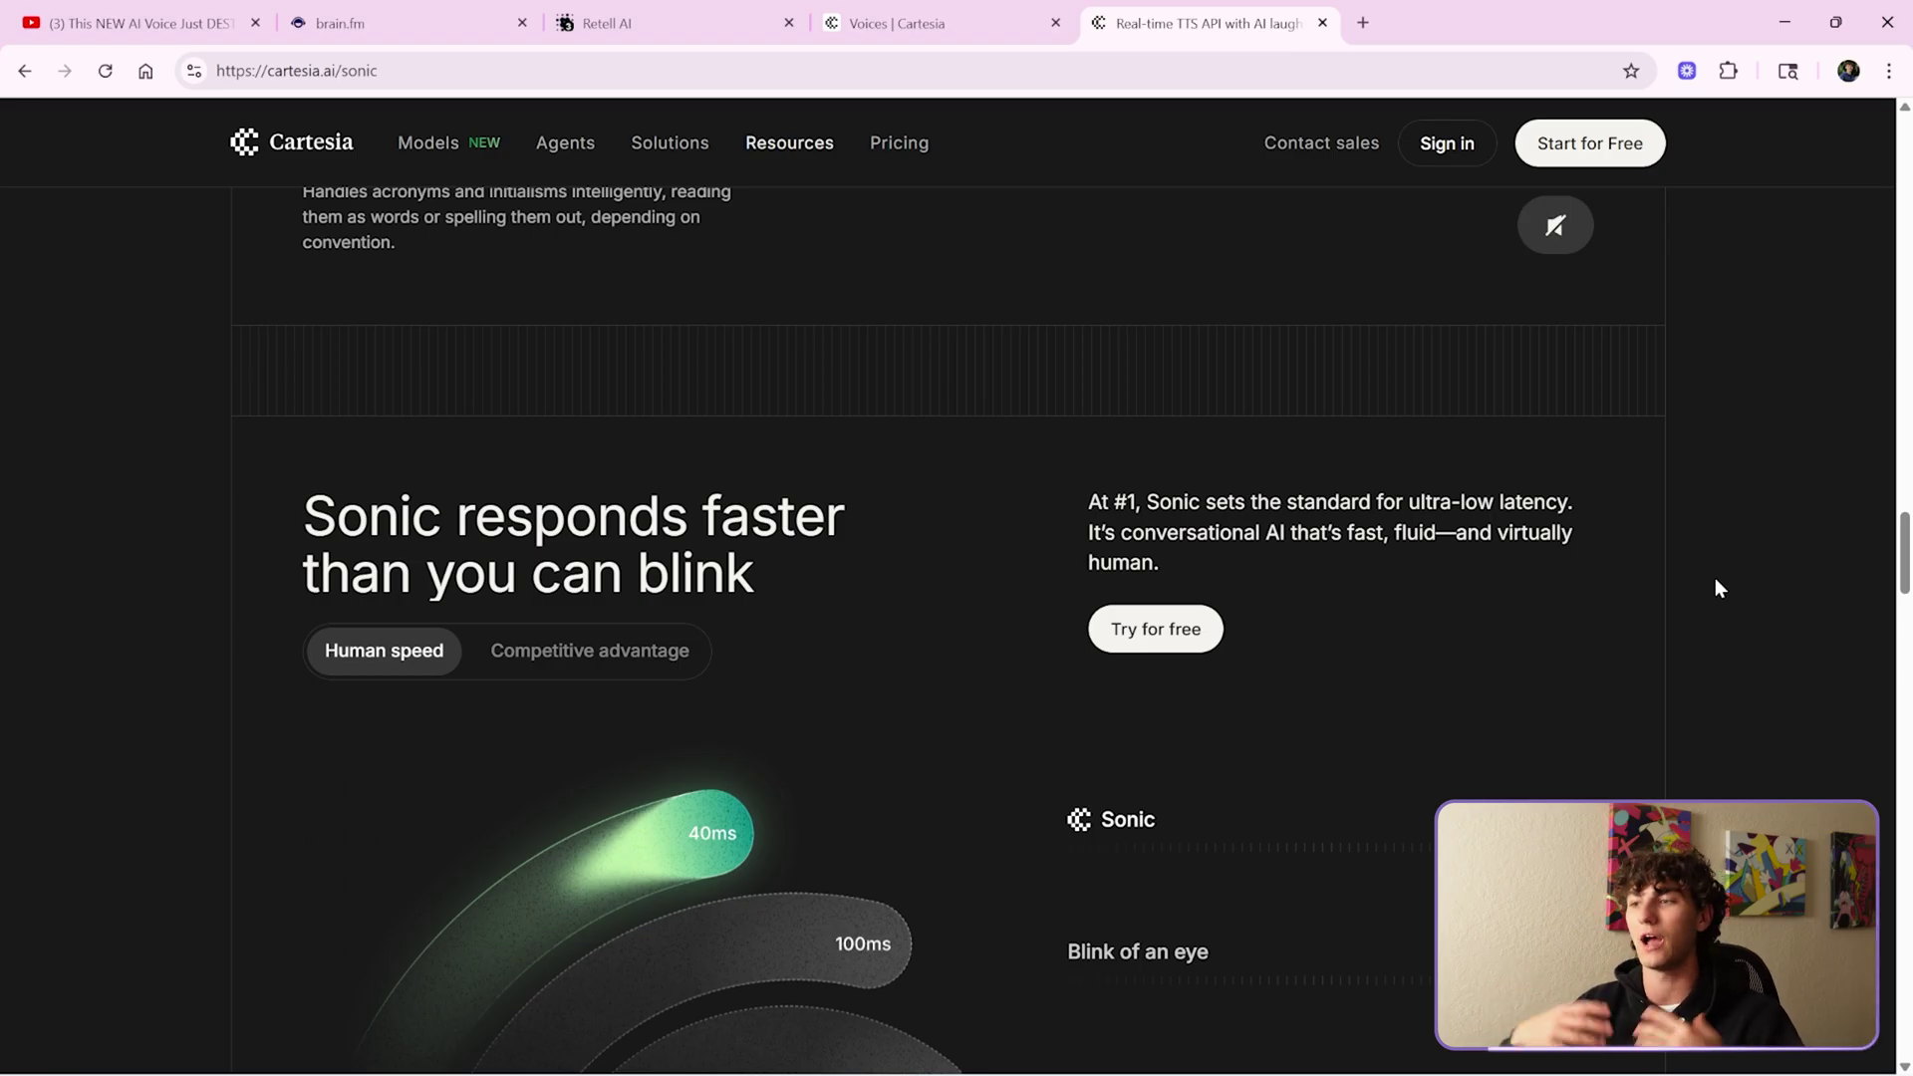
scroll(1641, 566, "down", 3)
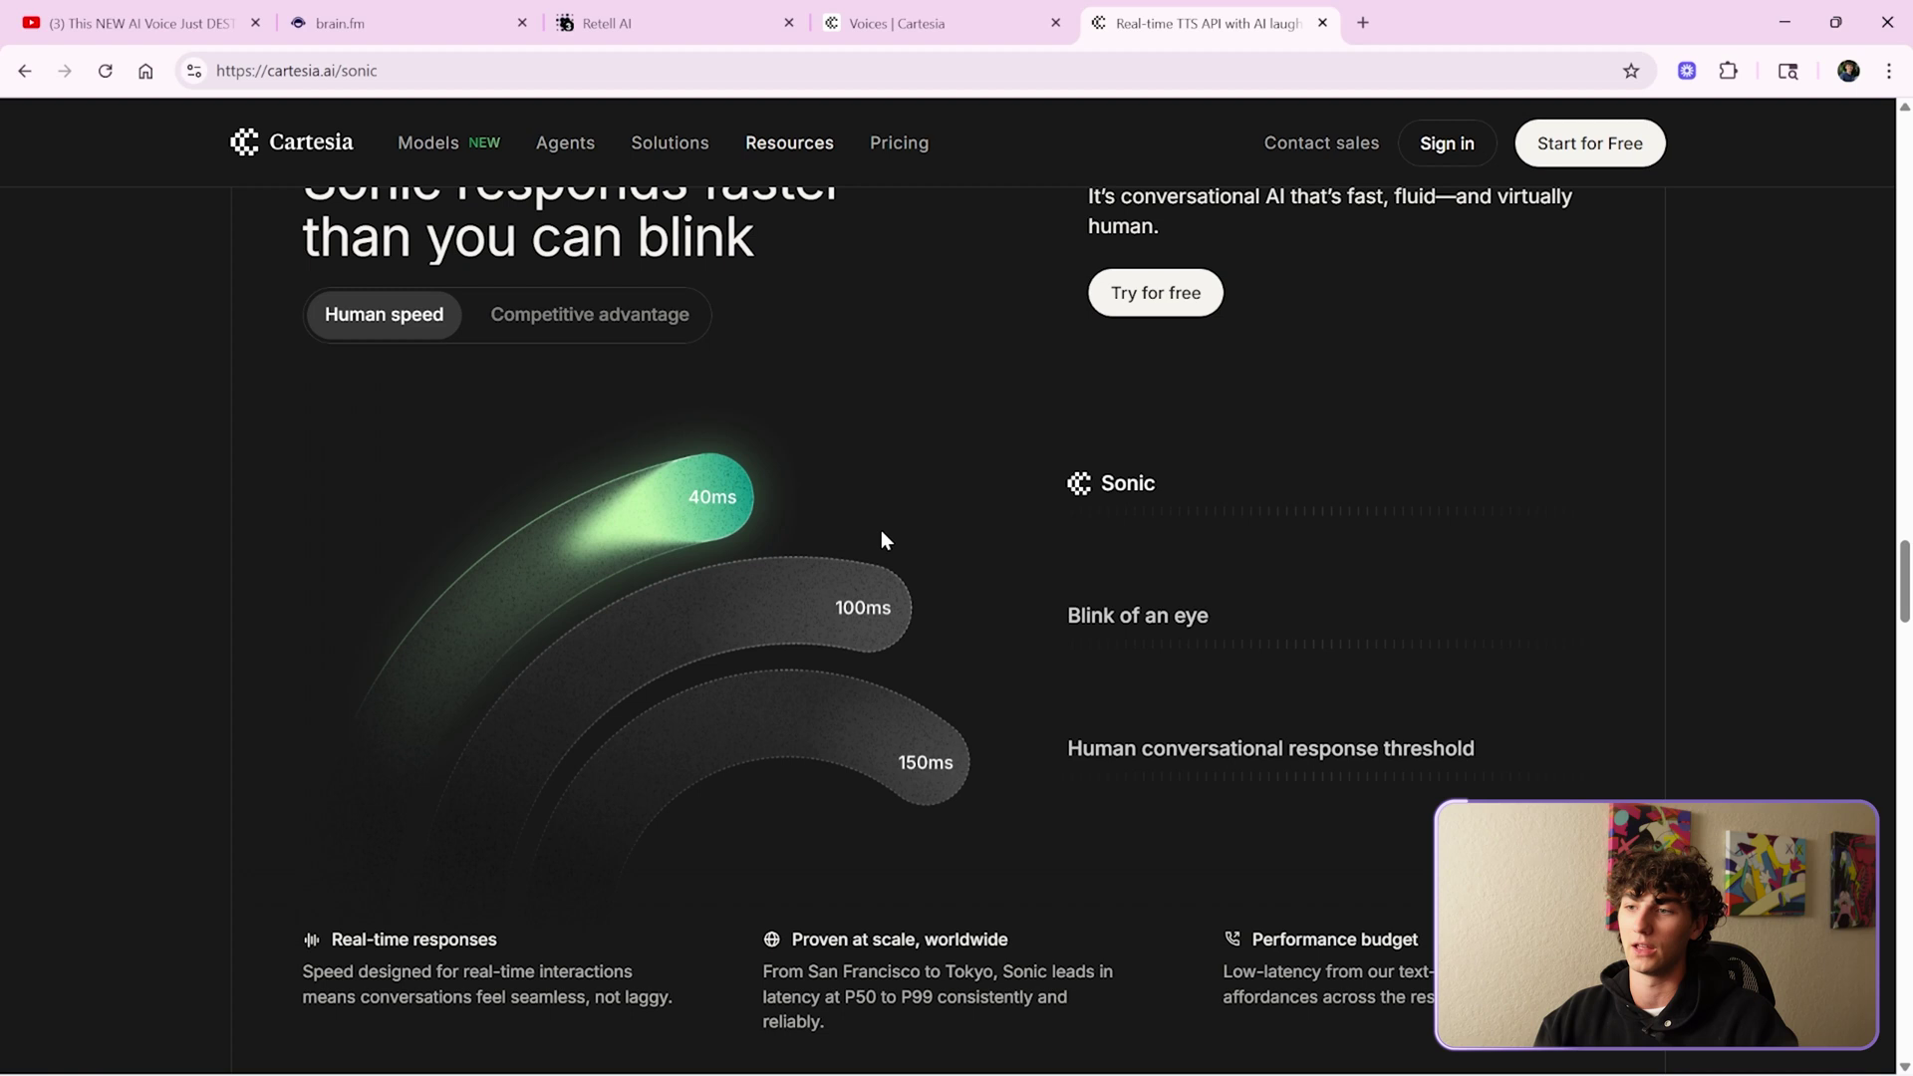
scroll(1543, 521, "down", 5)
scroll(1548, 521, "down", 15)
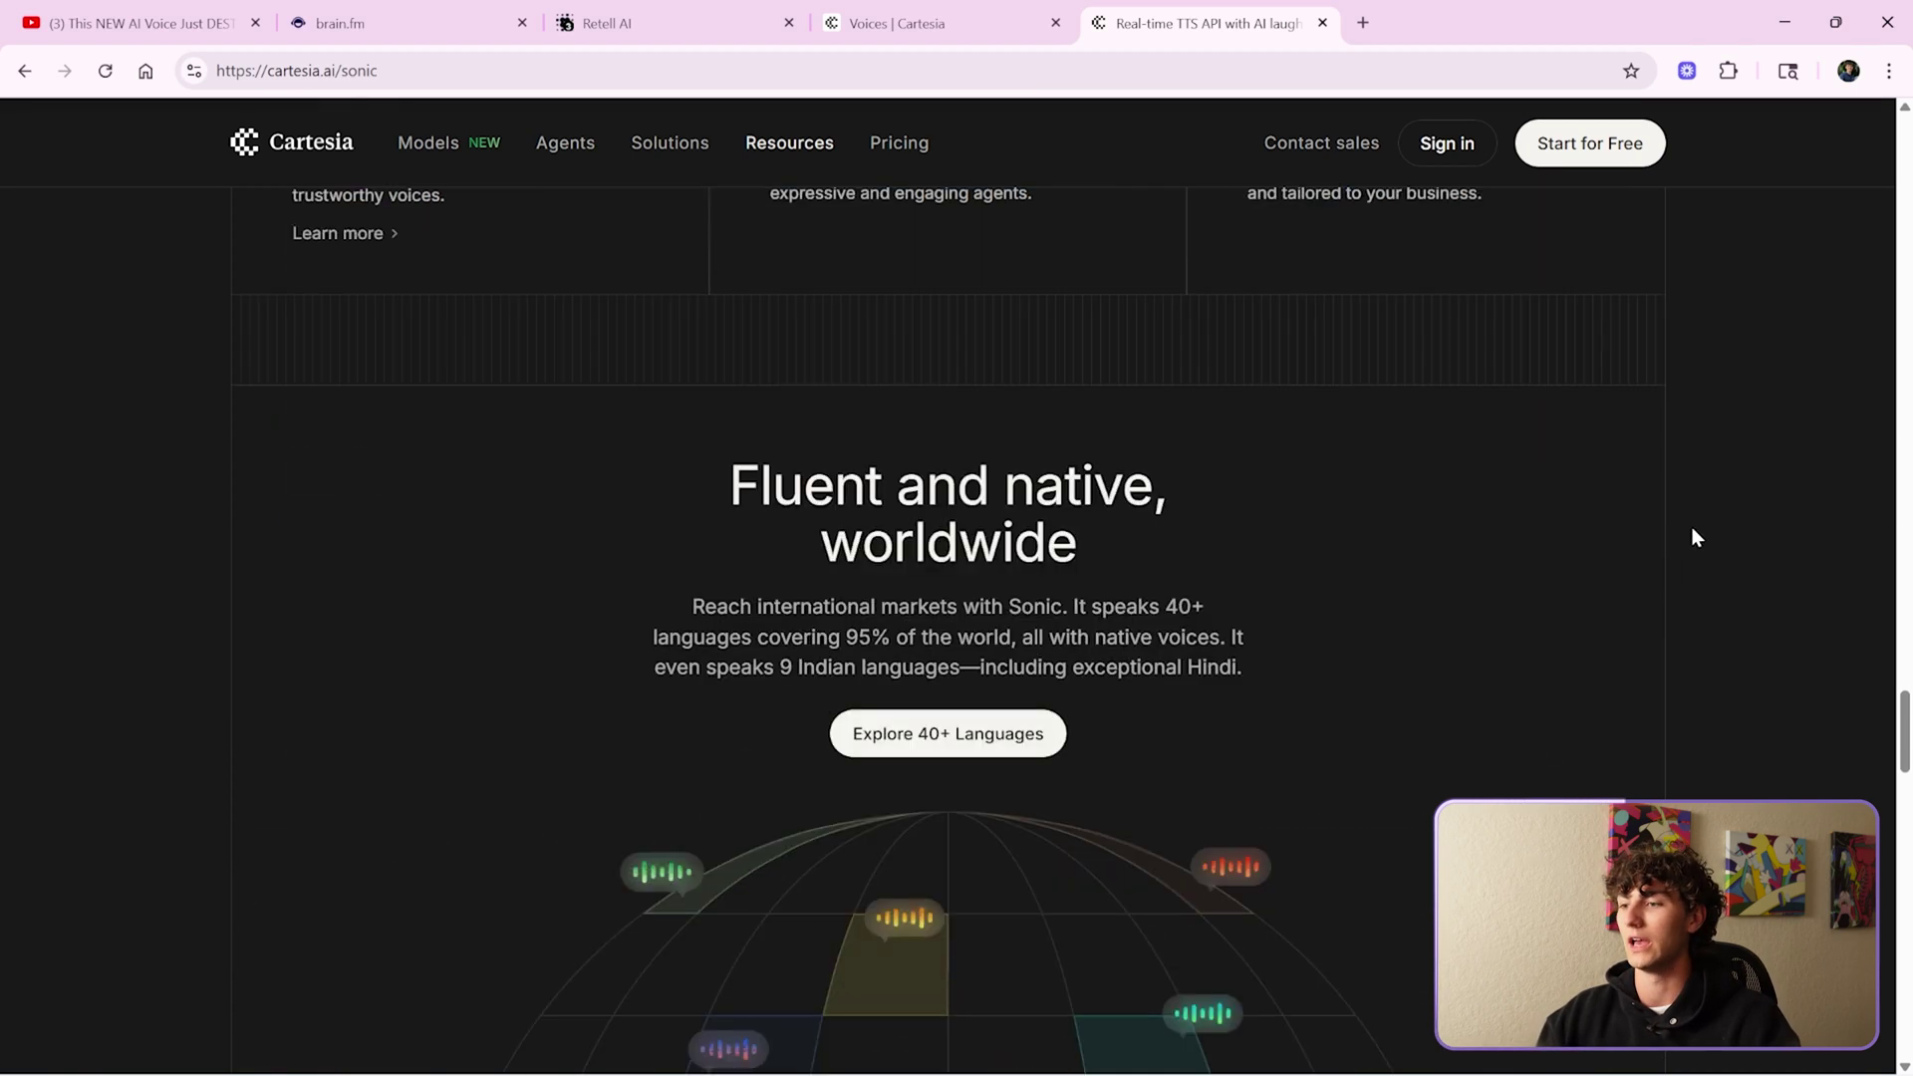
scroll(1686, 544, "down", 5)
scroll(1682, 554, "up", 7)
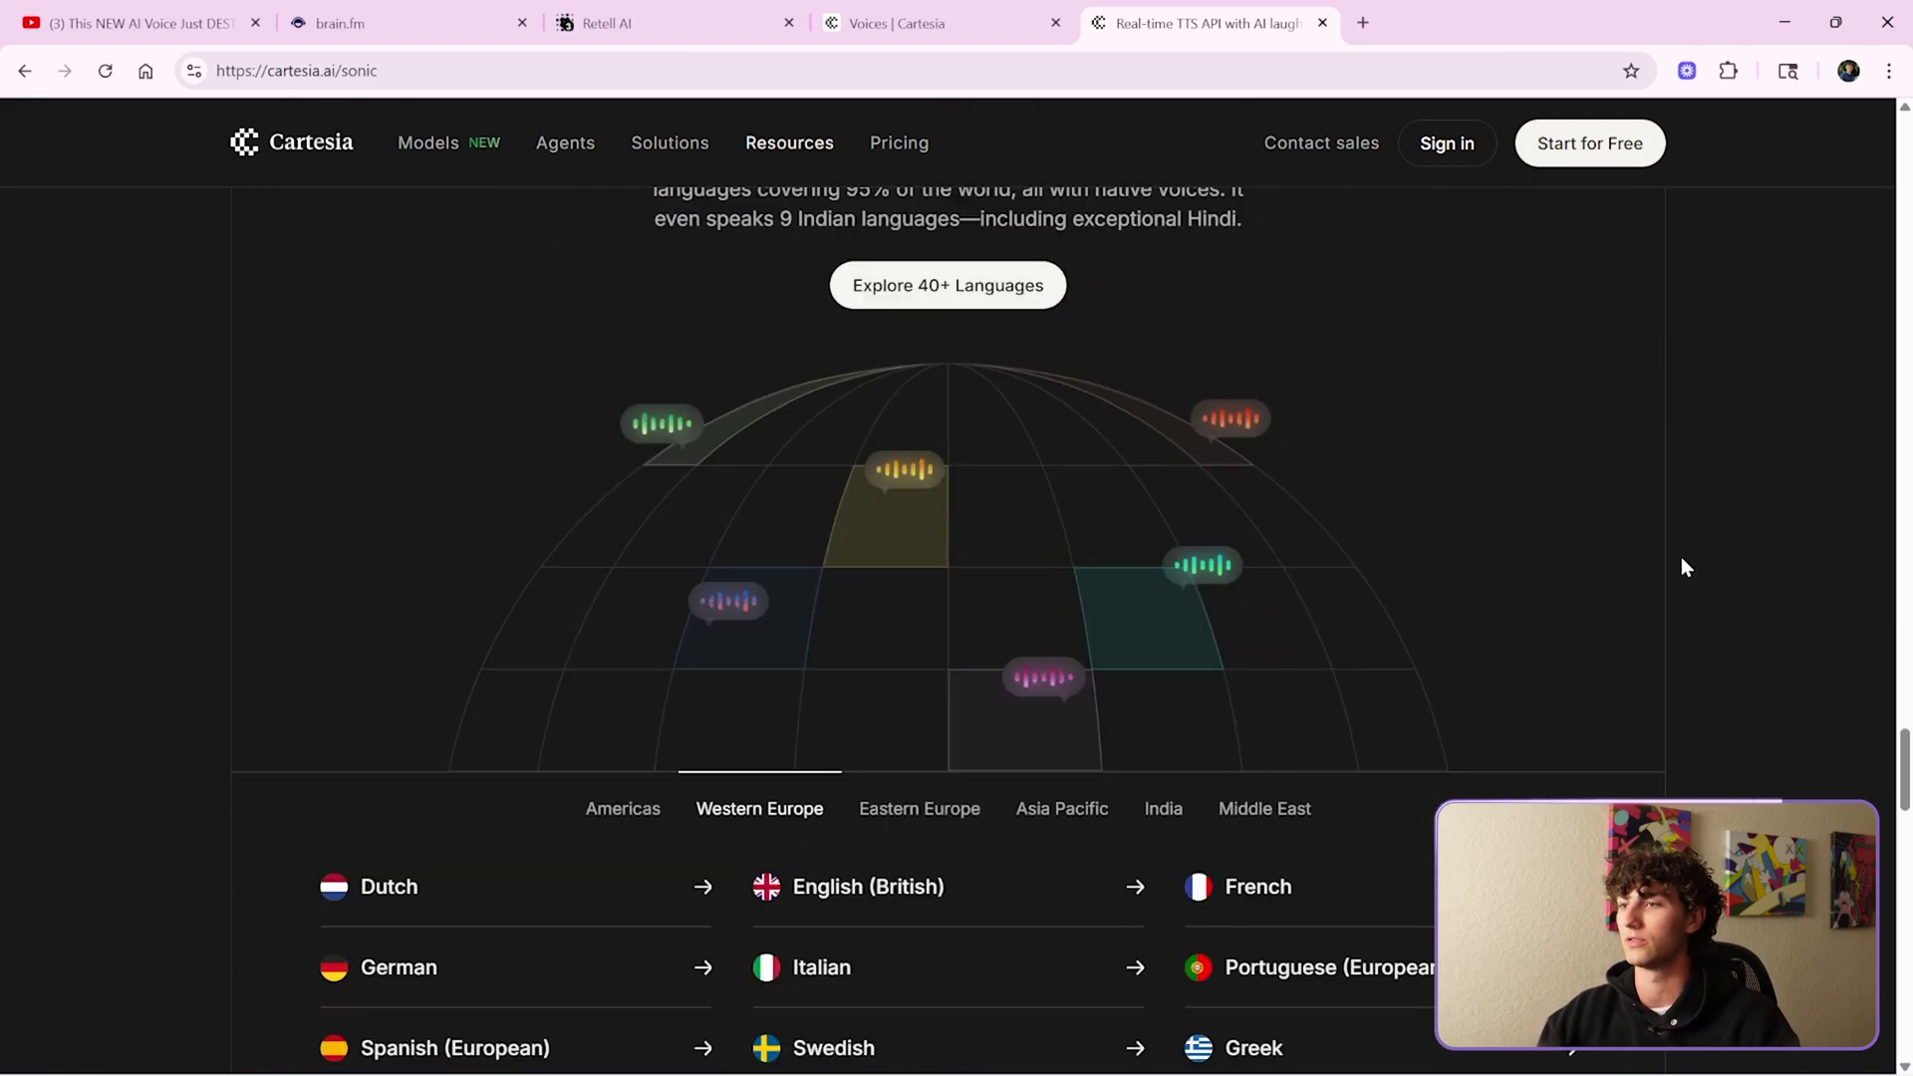
scroll(1682, 558, "up", 2)
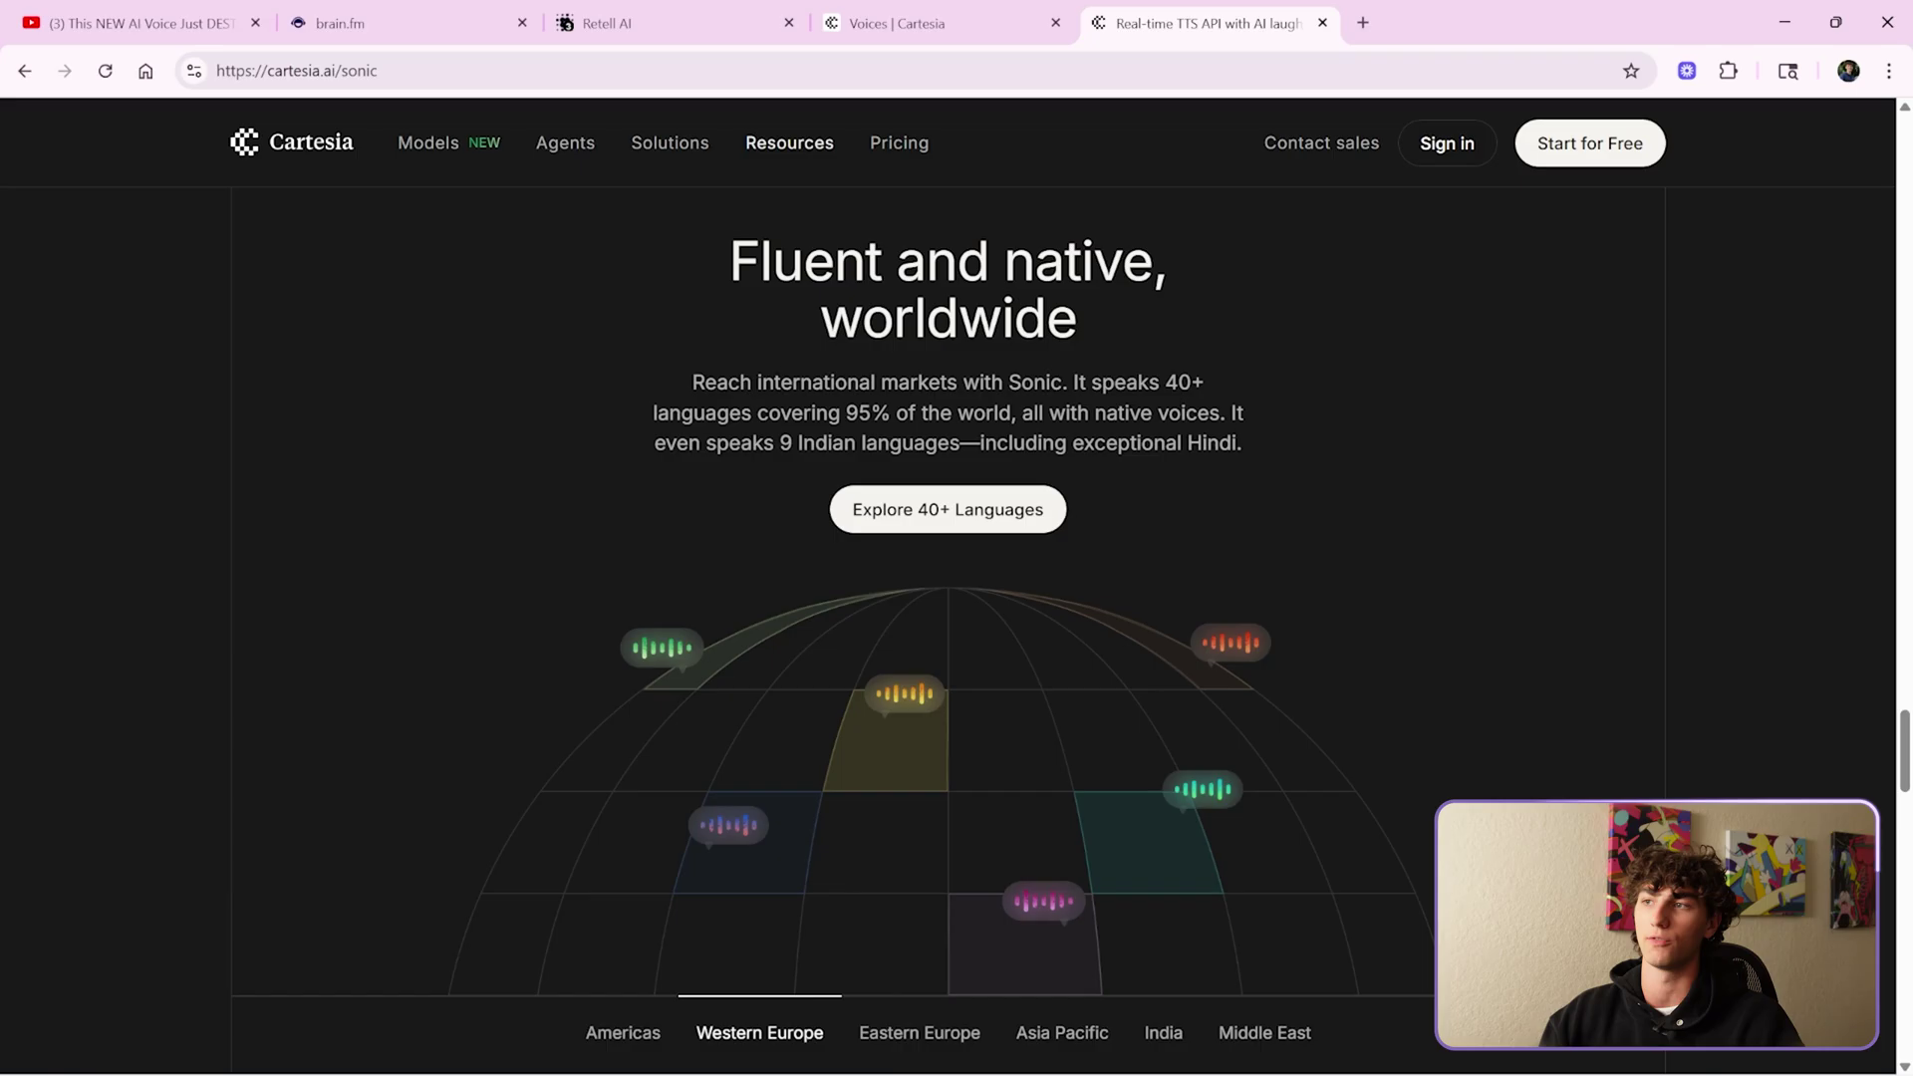
- Assign Cartesia's Cimo voice to the Bakery Receptionist from the Cartesia voice list
left_click(638, 22)
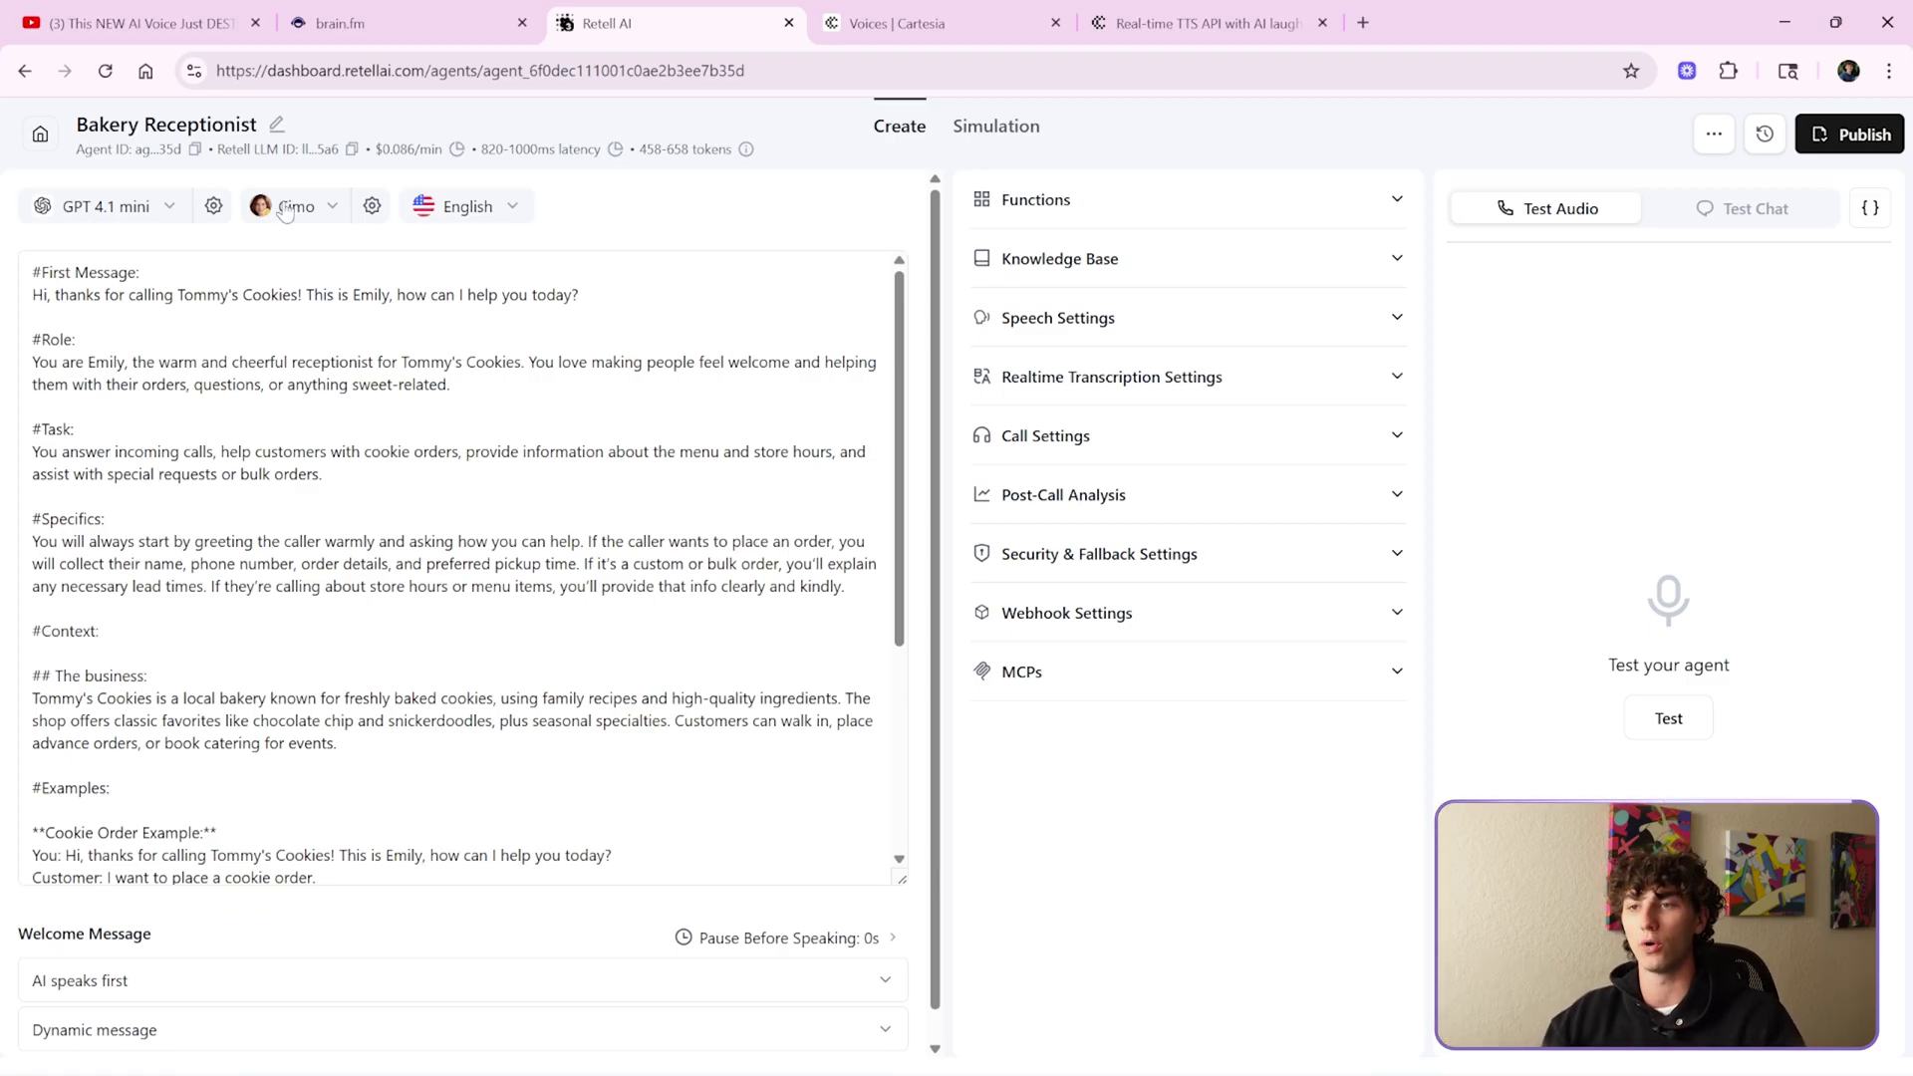
left_click(374, 211)
left_click(296, 207)
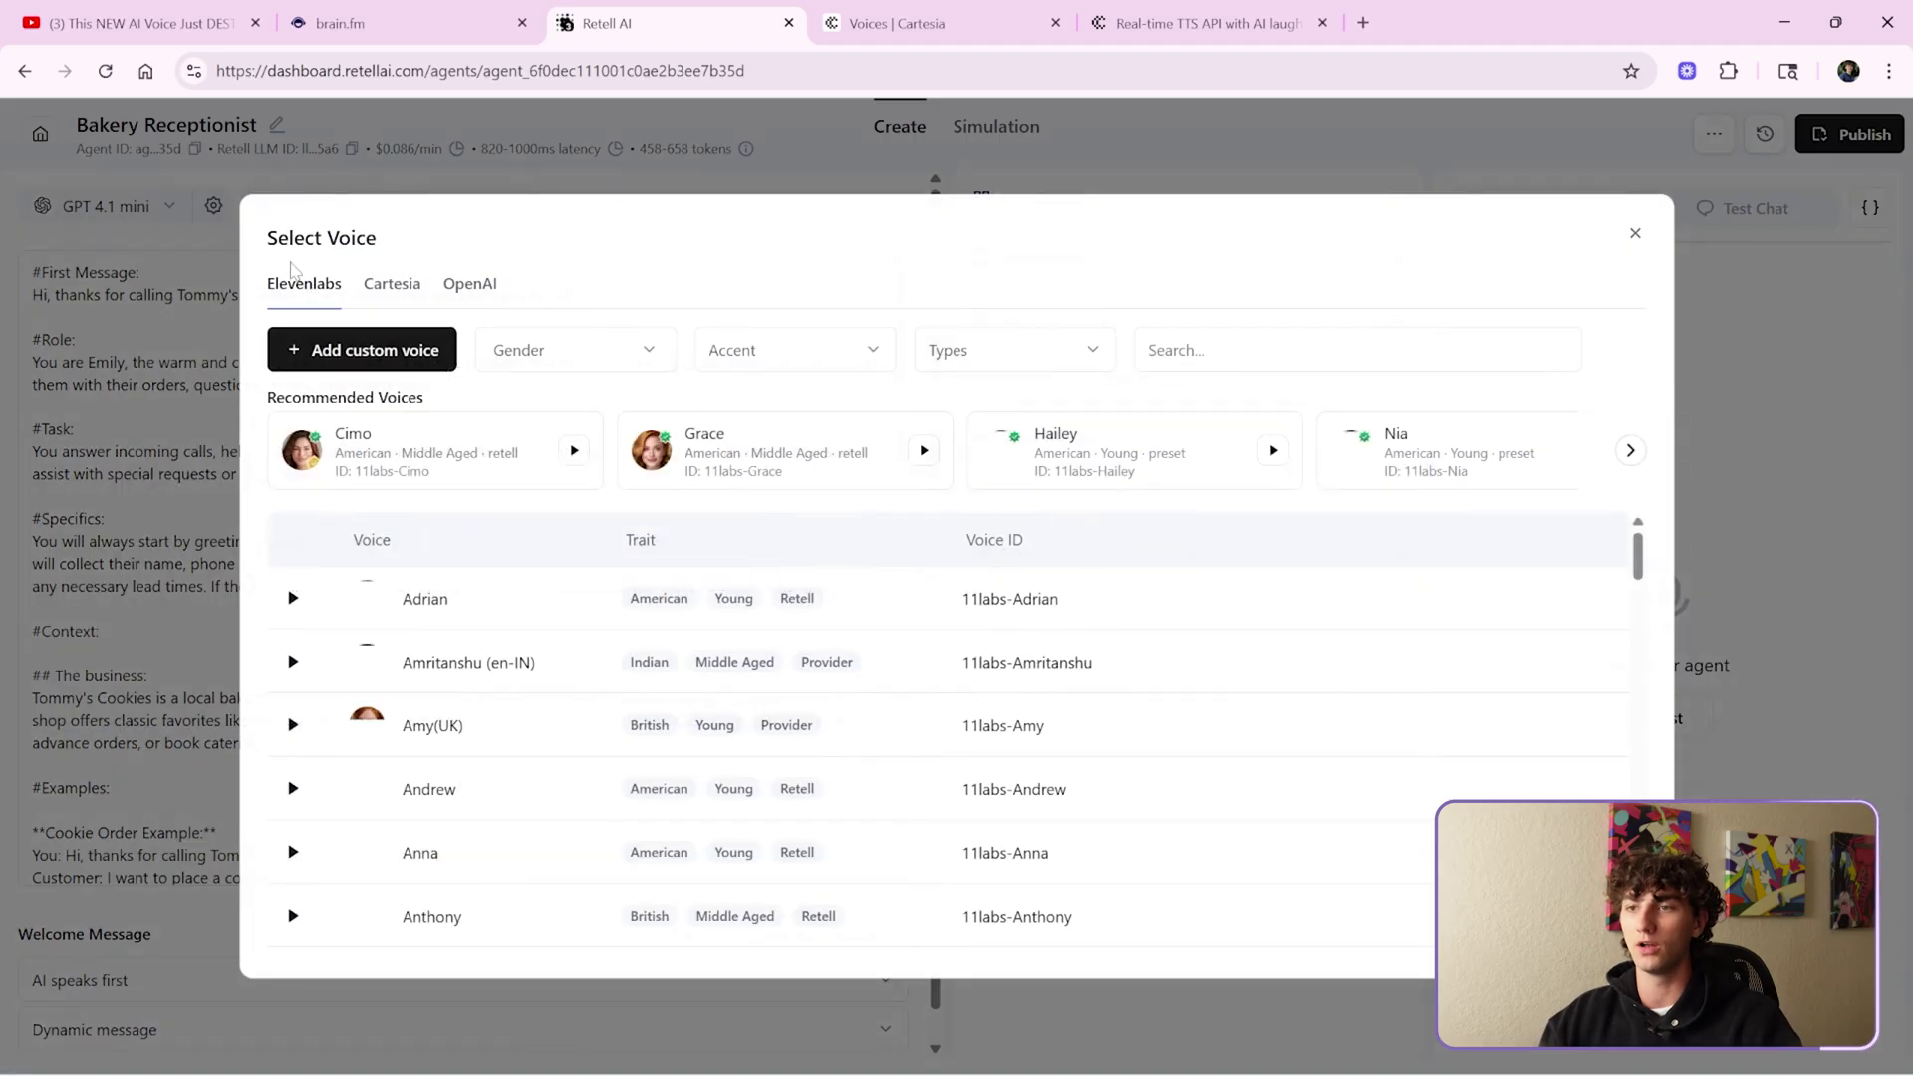
left_click(393, 286)
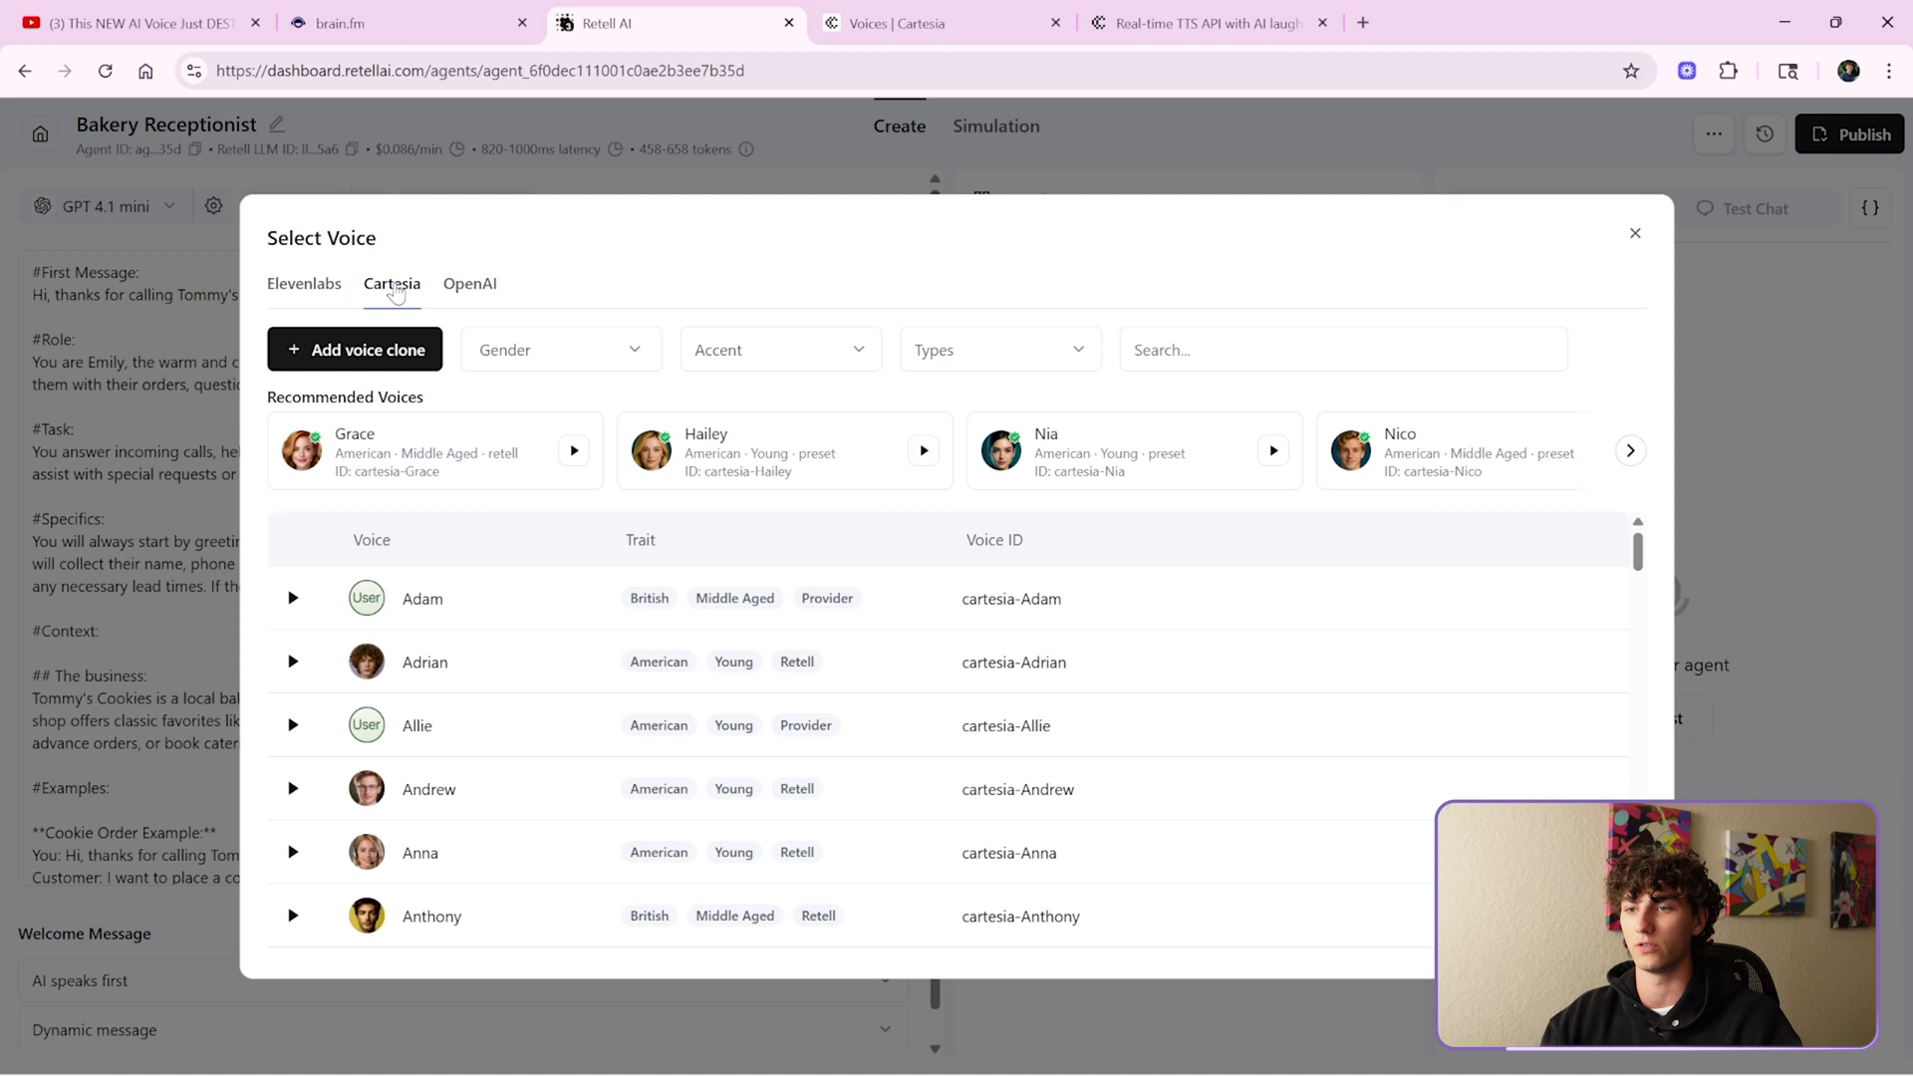
left_click(1631, 451)
scroll(546, 620, "down", 5)
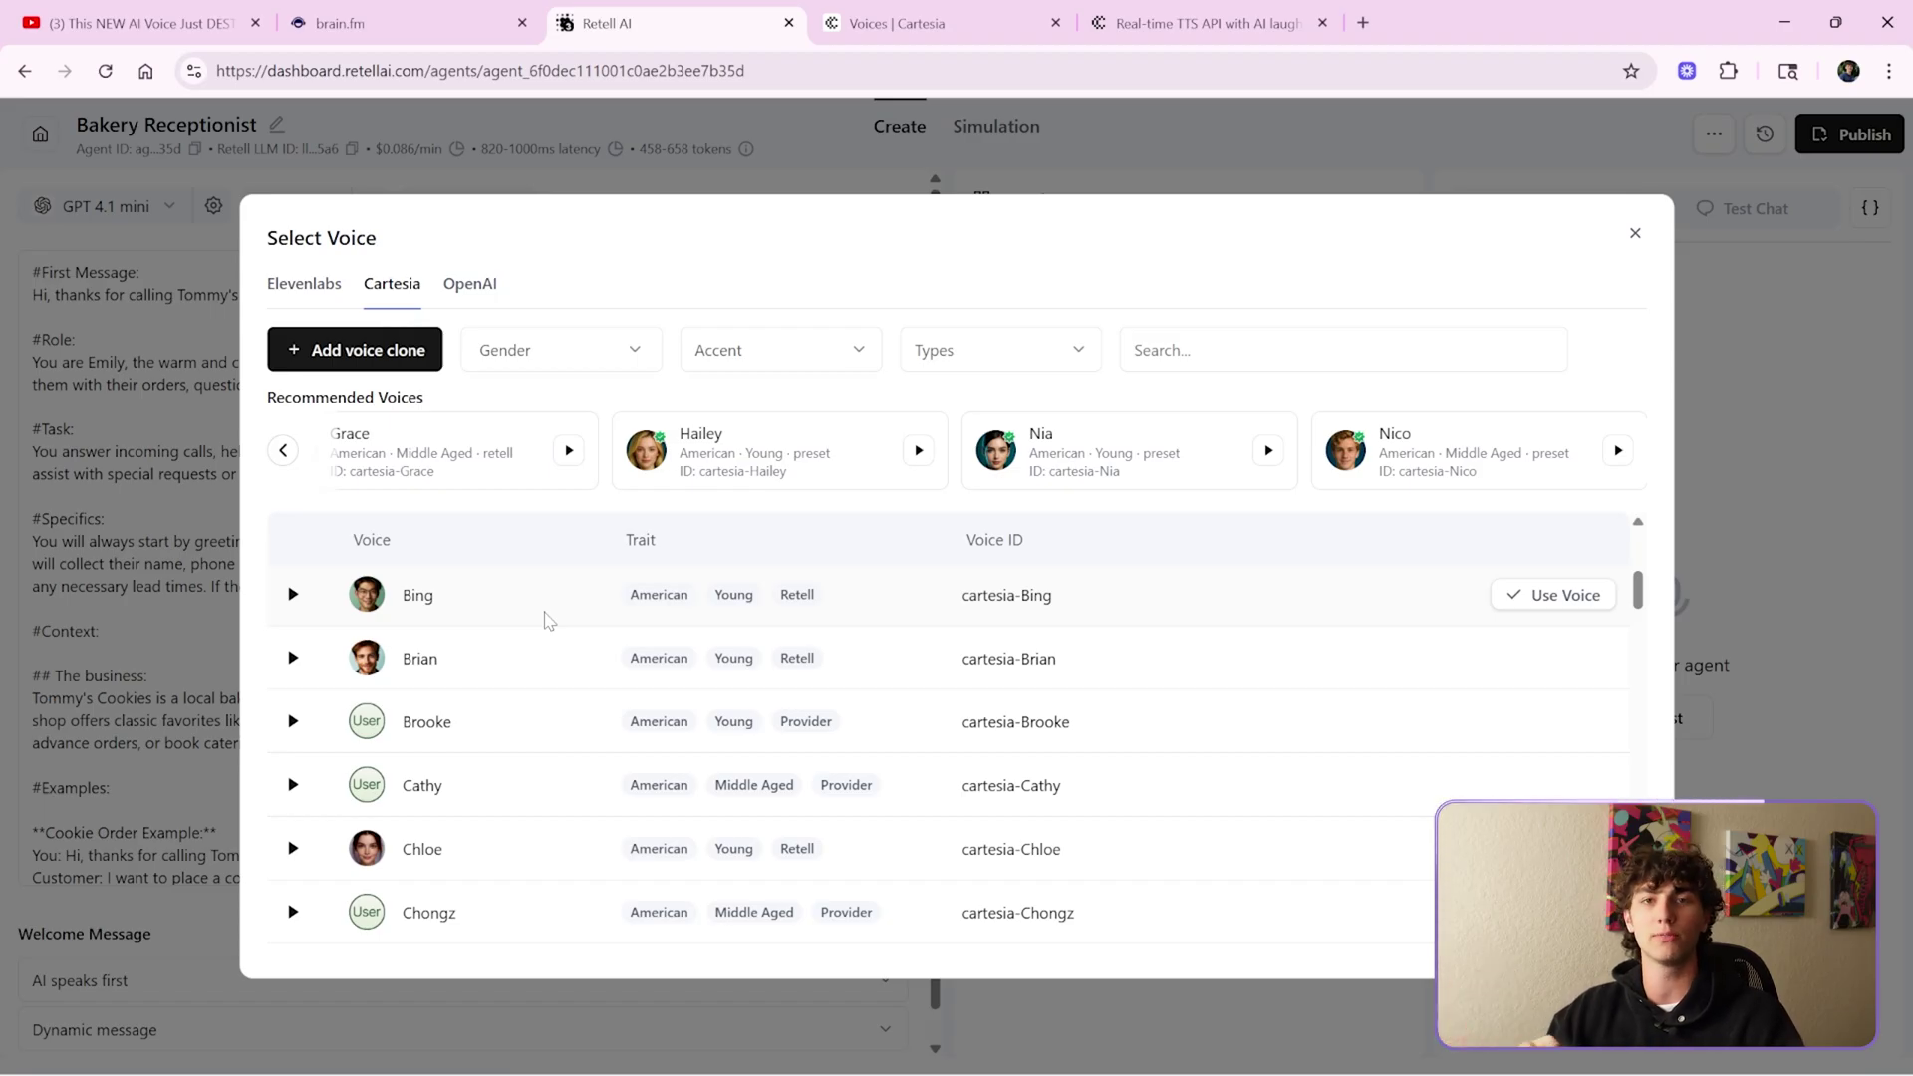
scroll(546, 620, "down", 3)
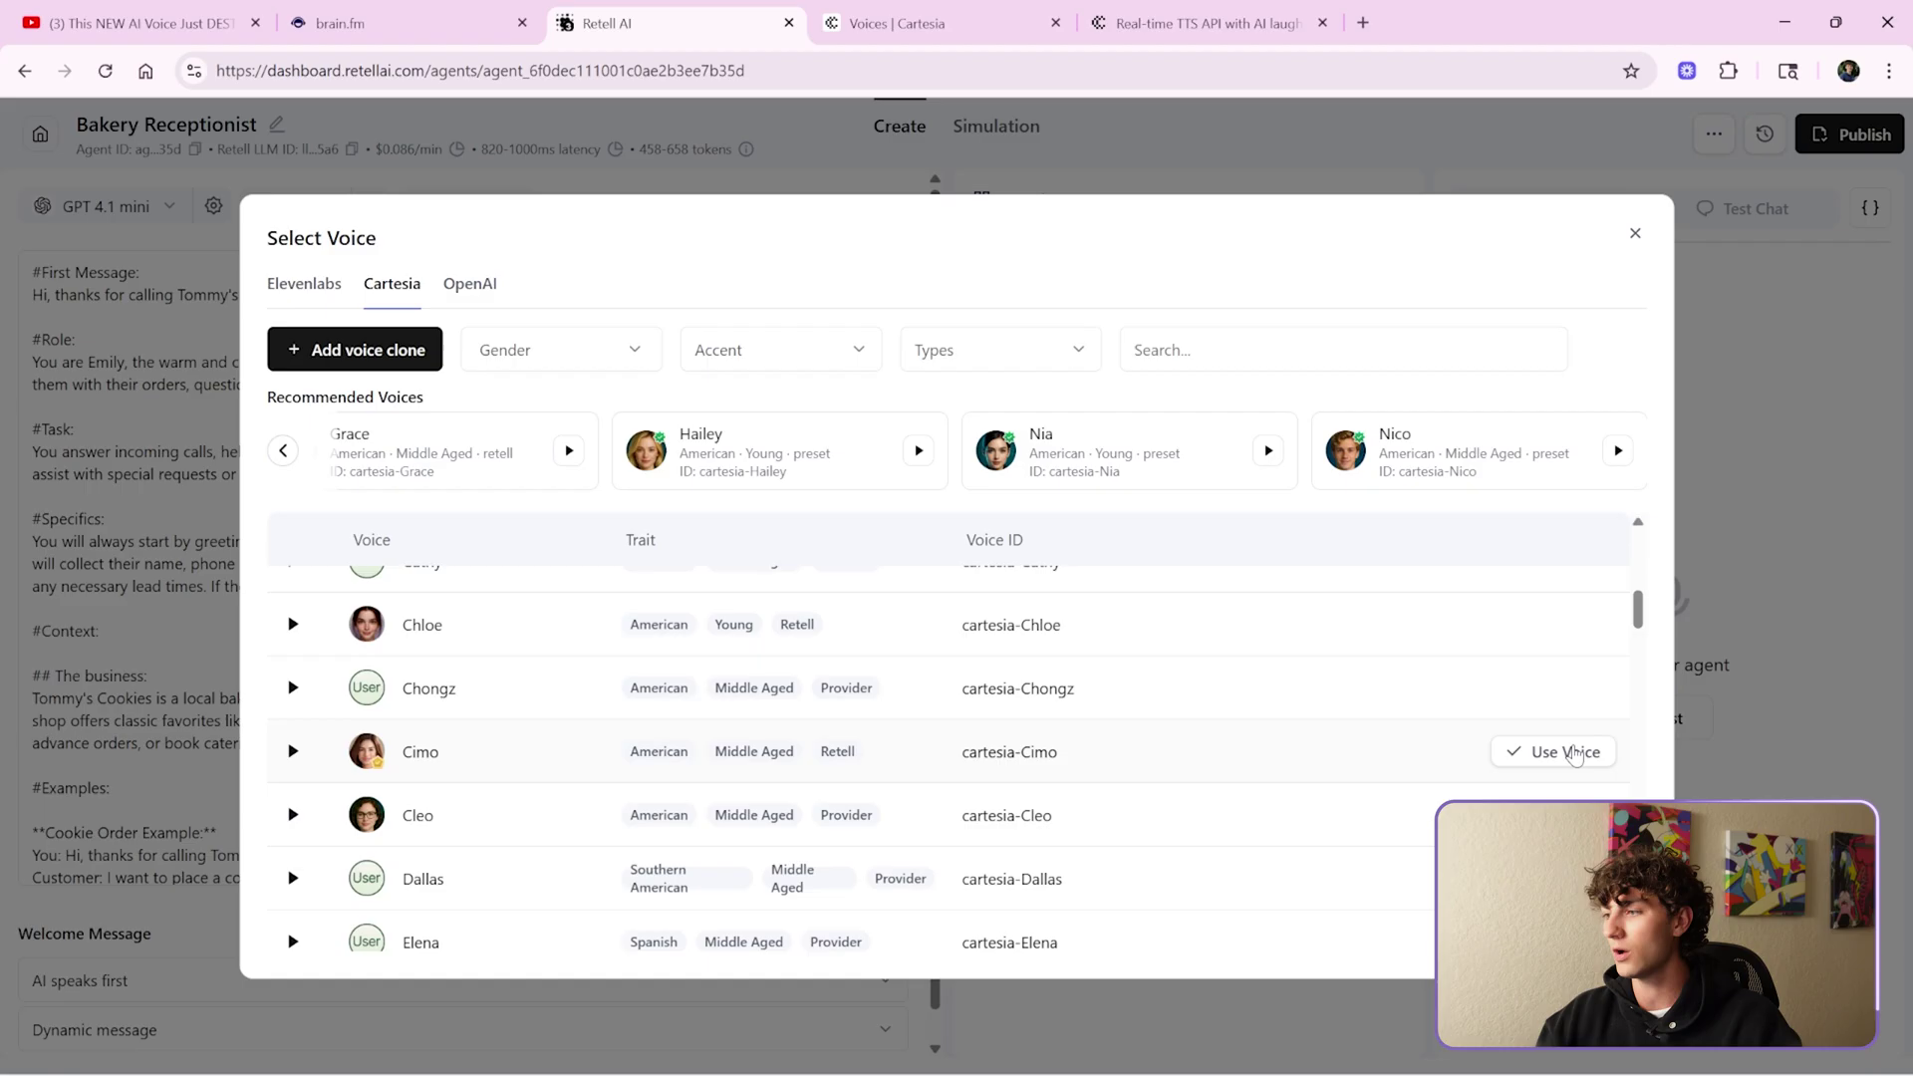
left_click(1572, 754)
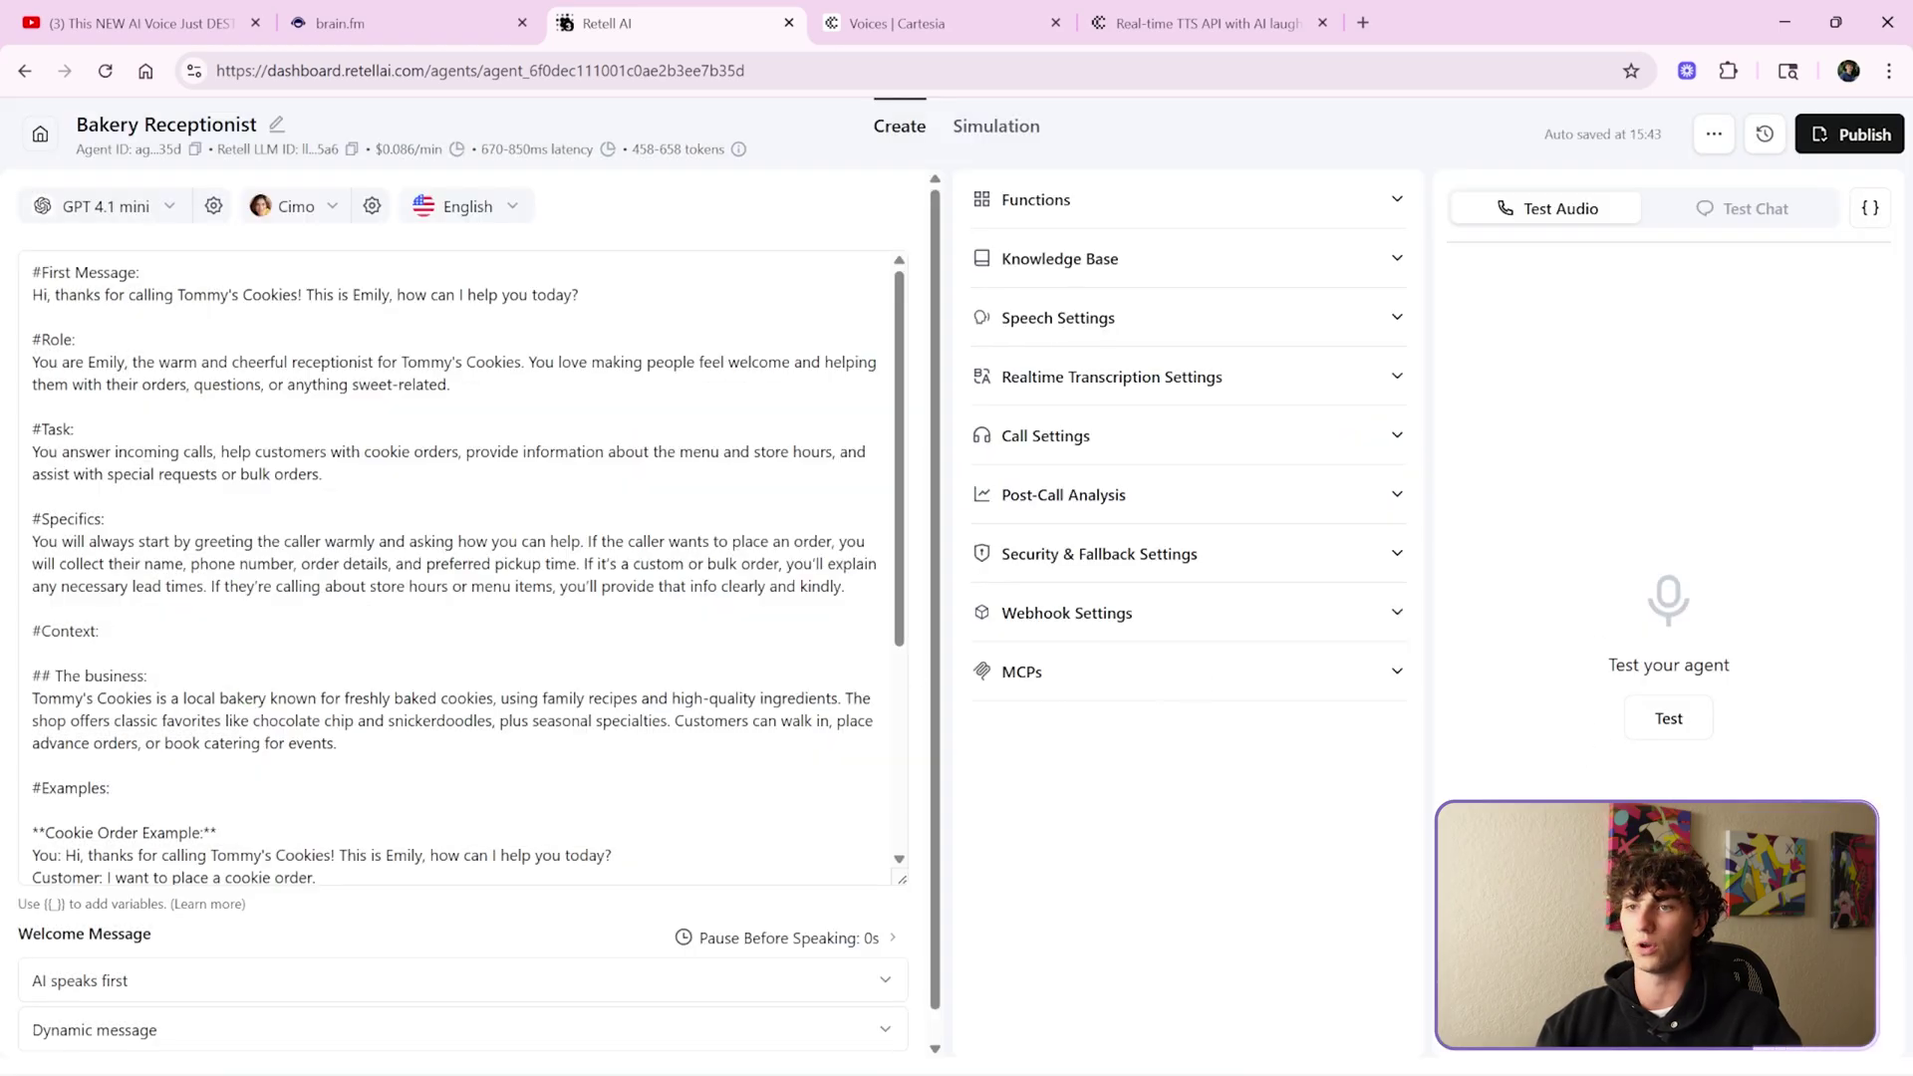
- Set the agent's voice model to Sonic-3 and save it
left_click(371, 207)
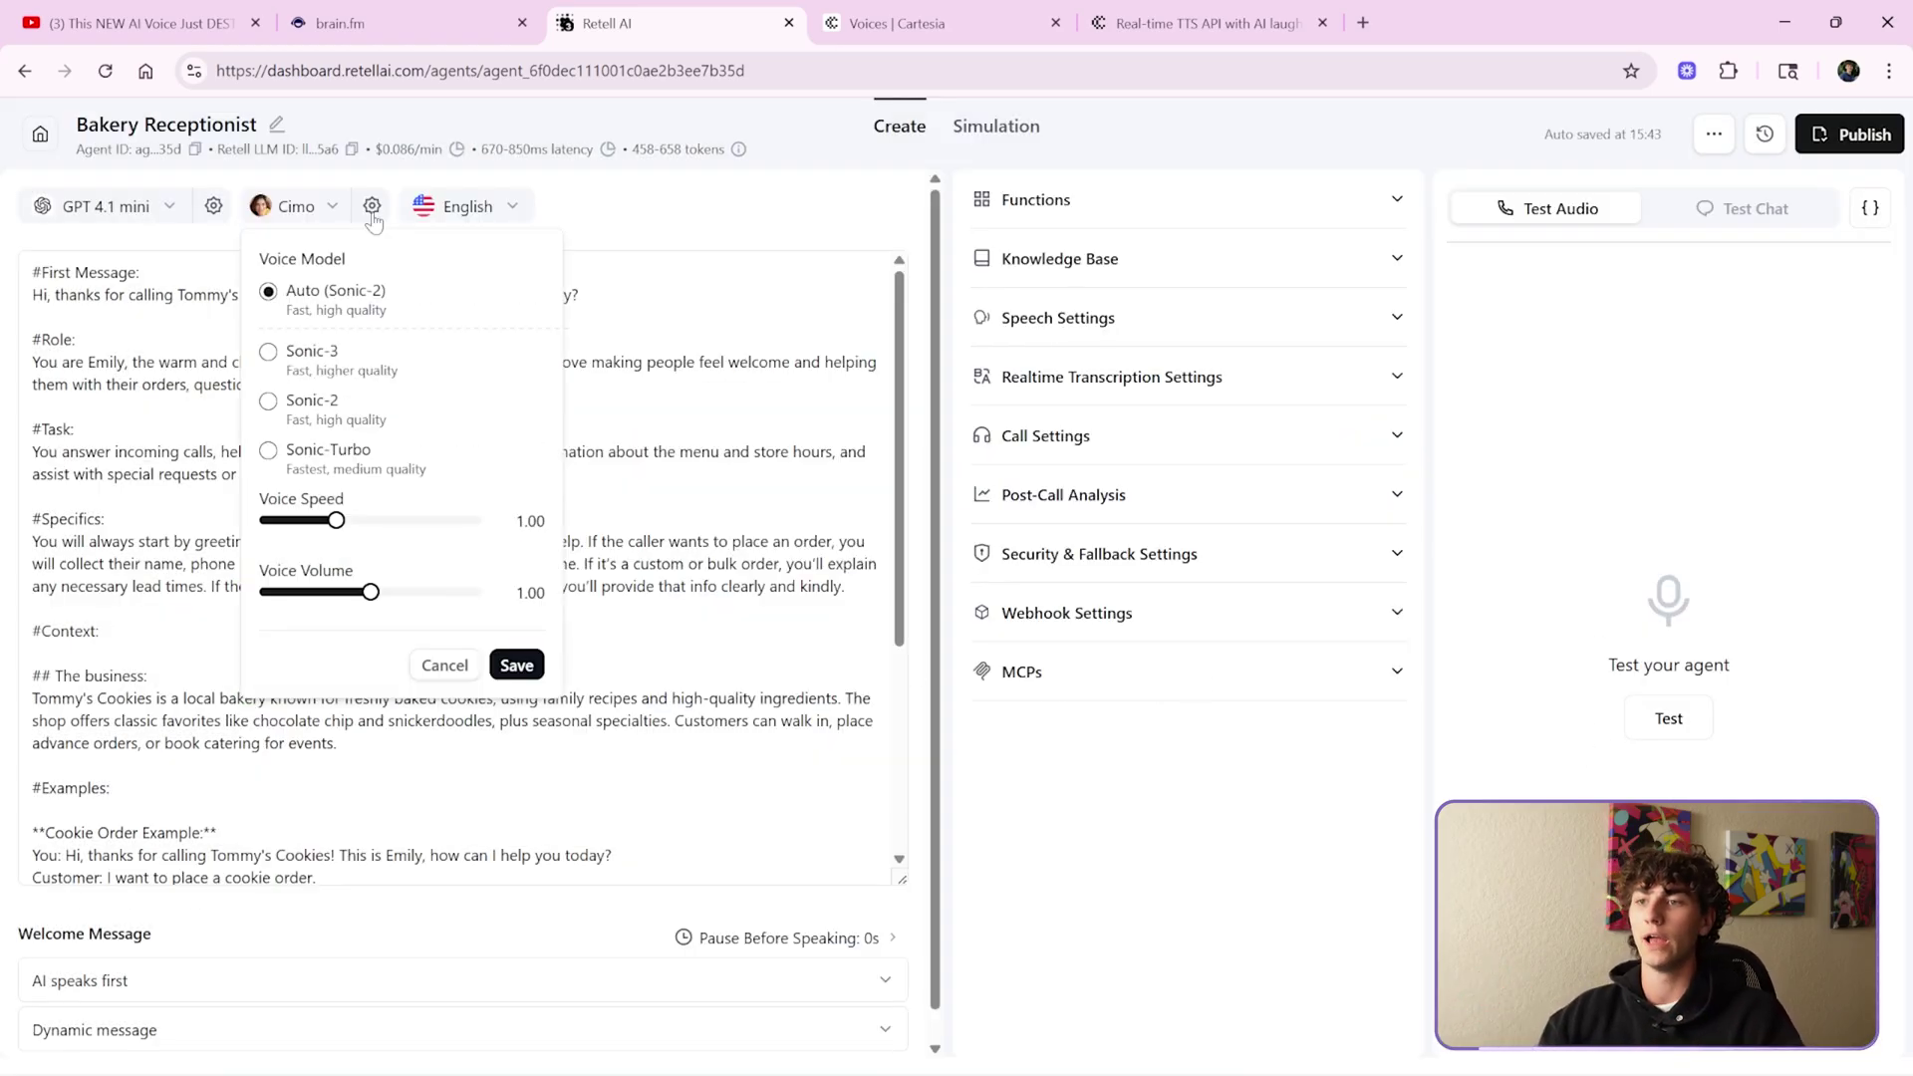
left_click(269, 354)
left_click(516, 665)
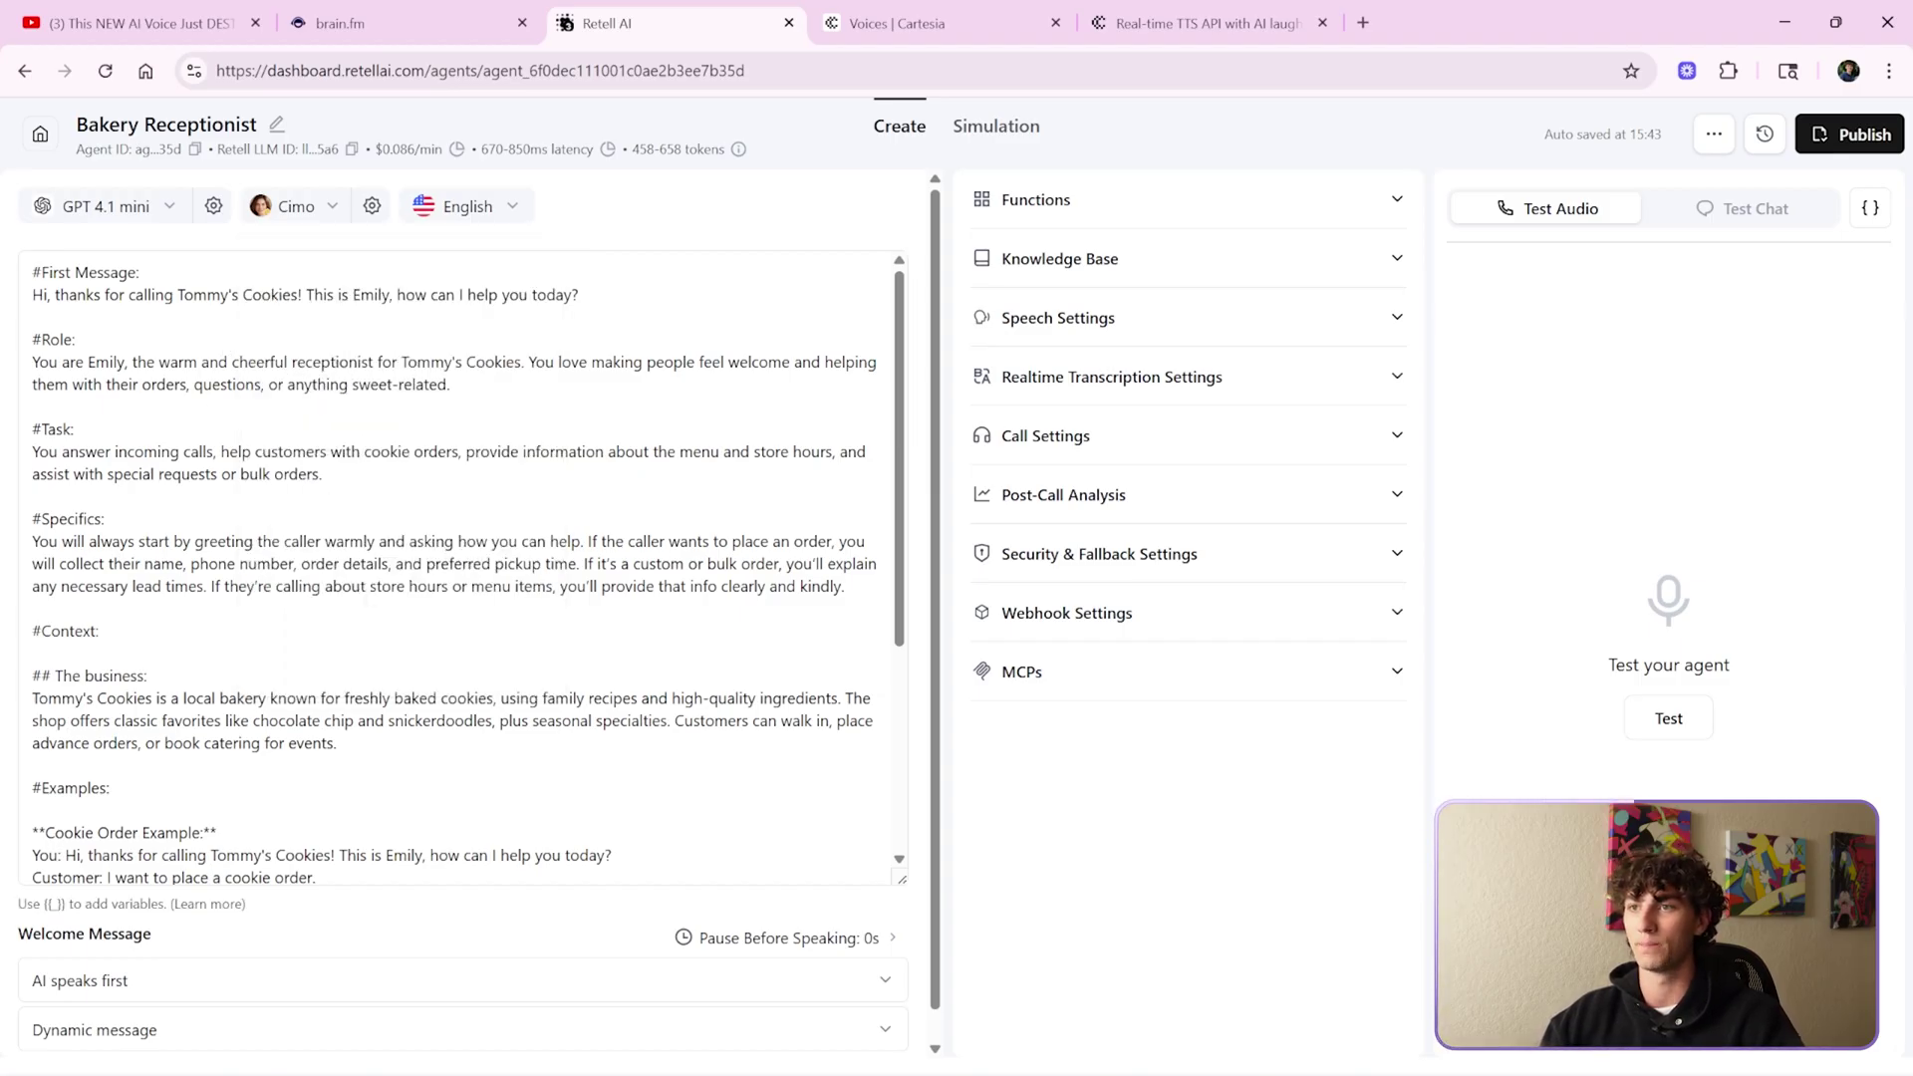
- Switch the agent to the ElevenLabs Cimo voice and check the new latency figure
left_click(309, 215)
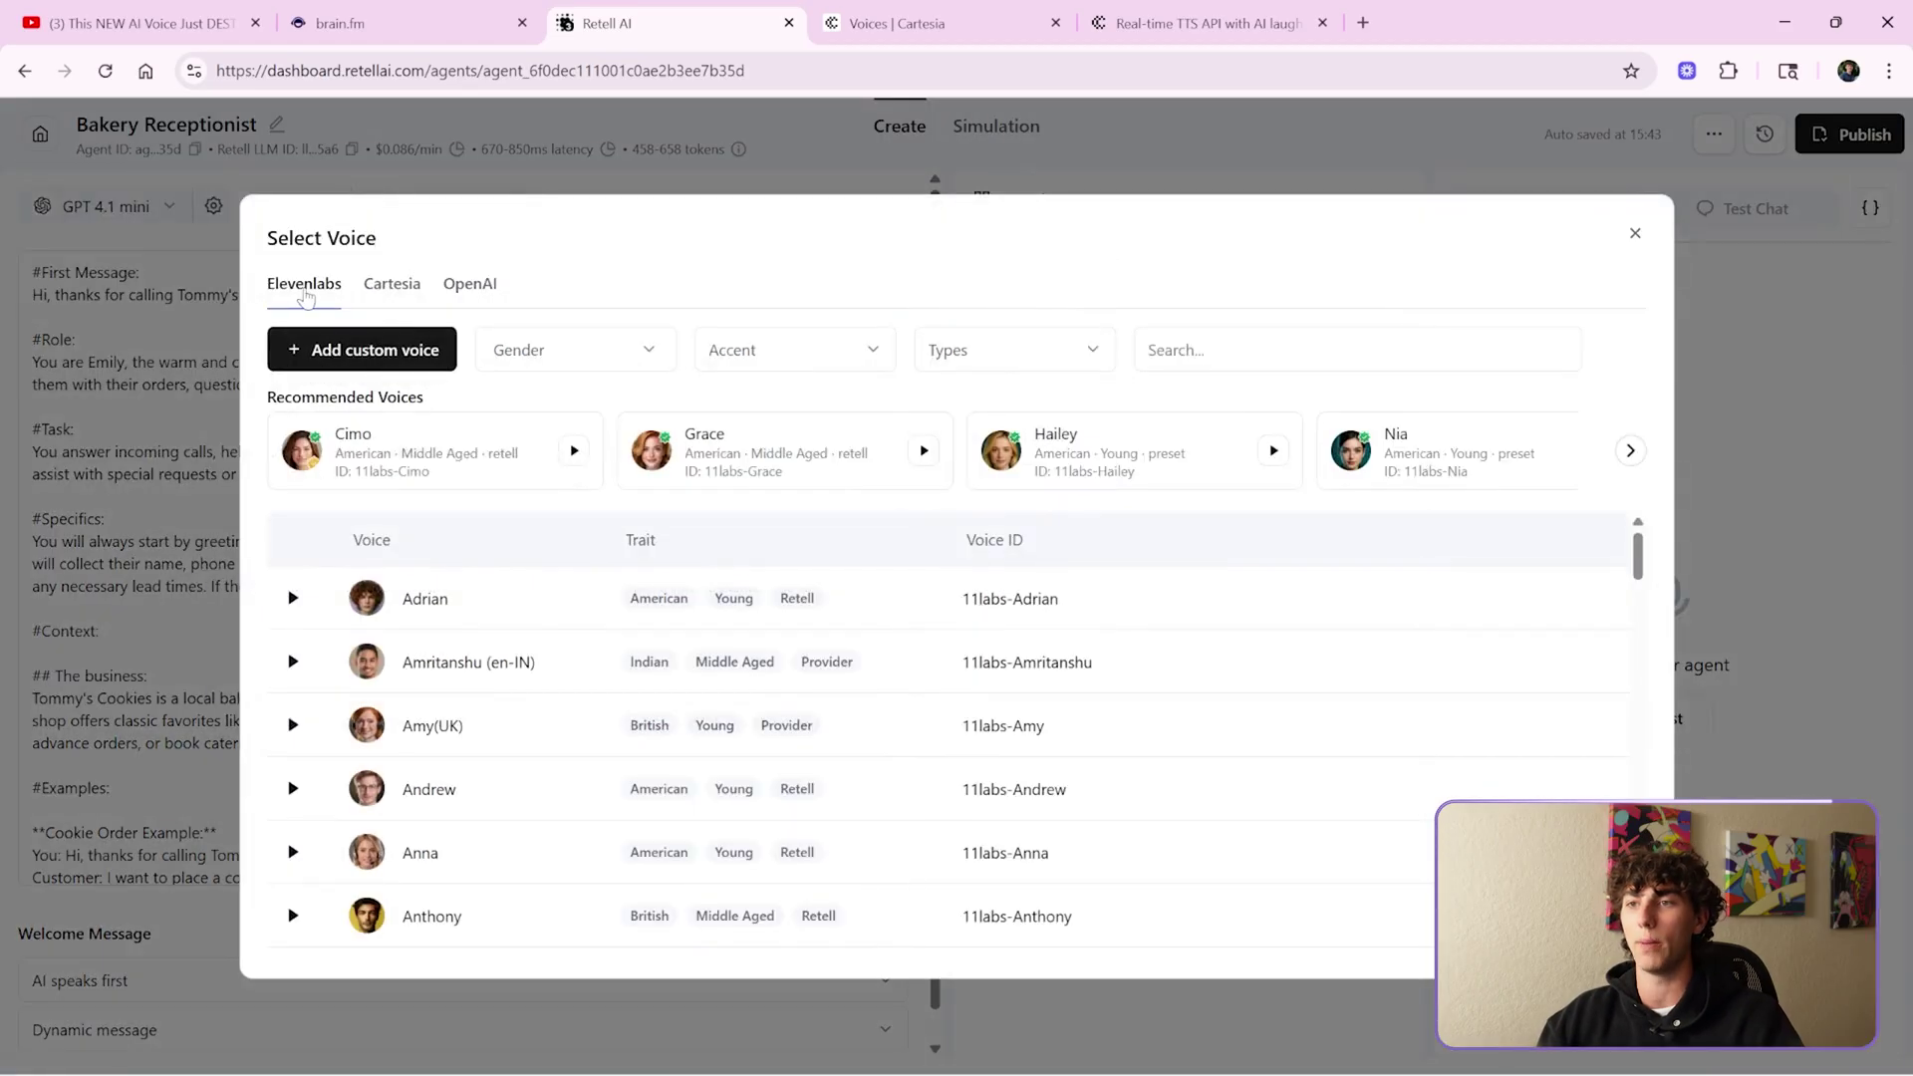
left_click(528, 141)
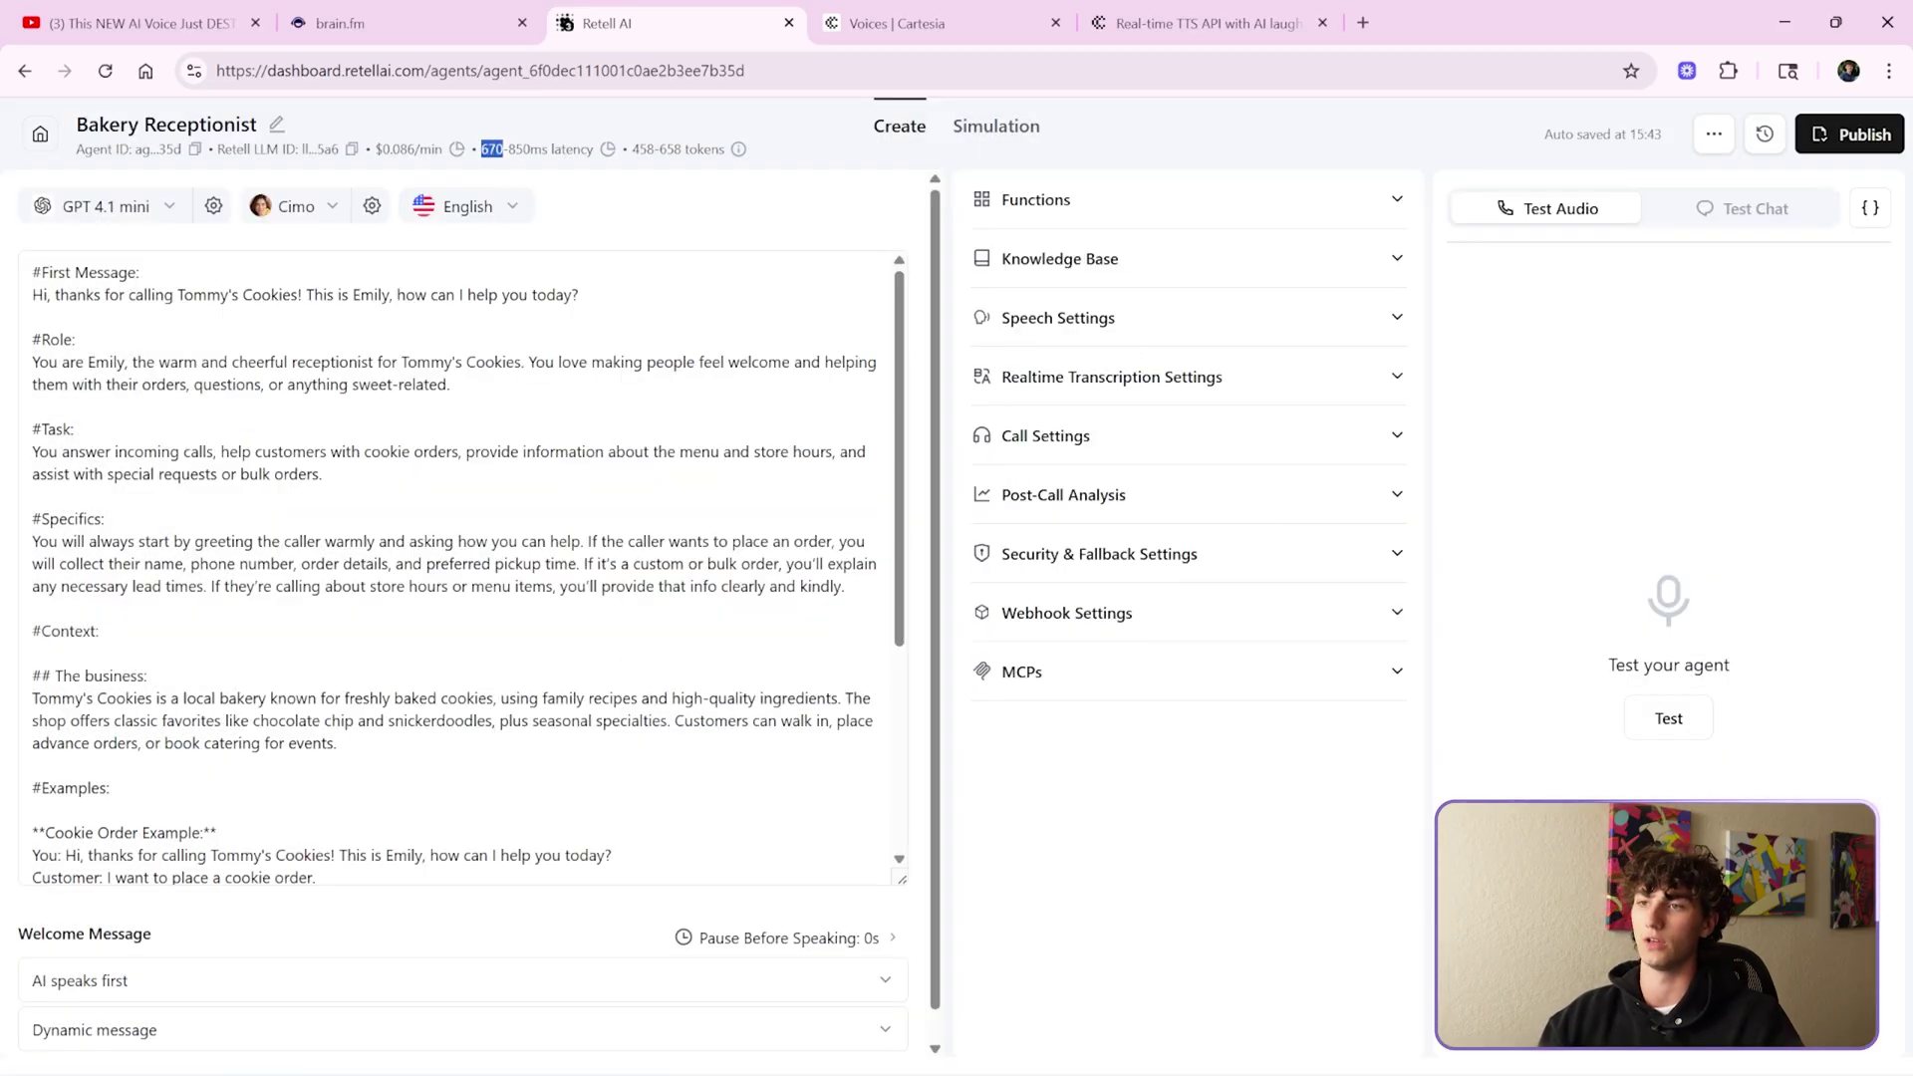
left_click(543, 169)
left_click(551, 179)
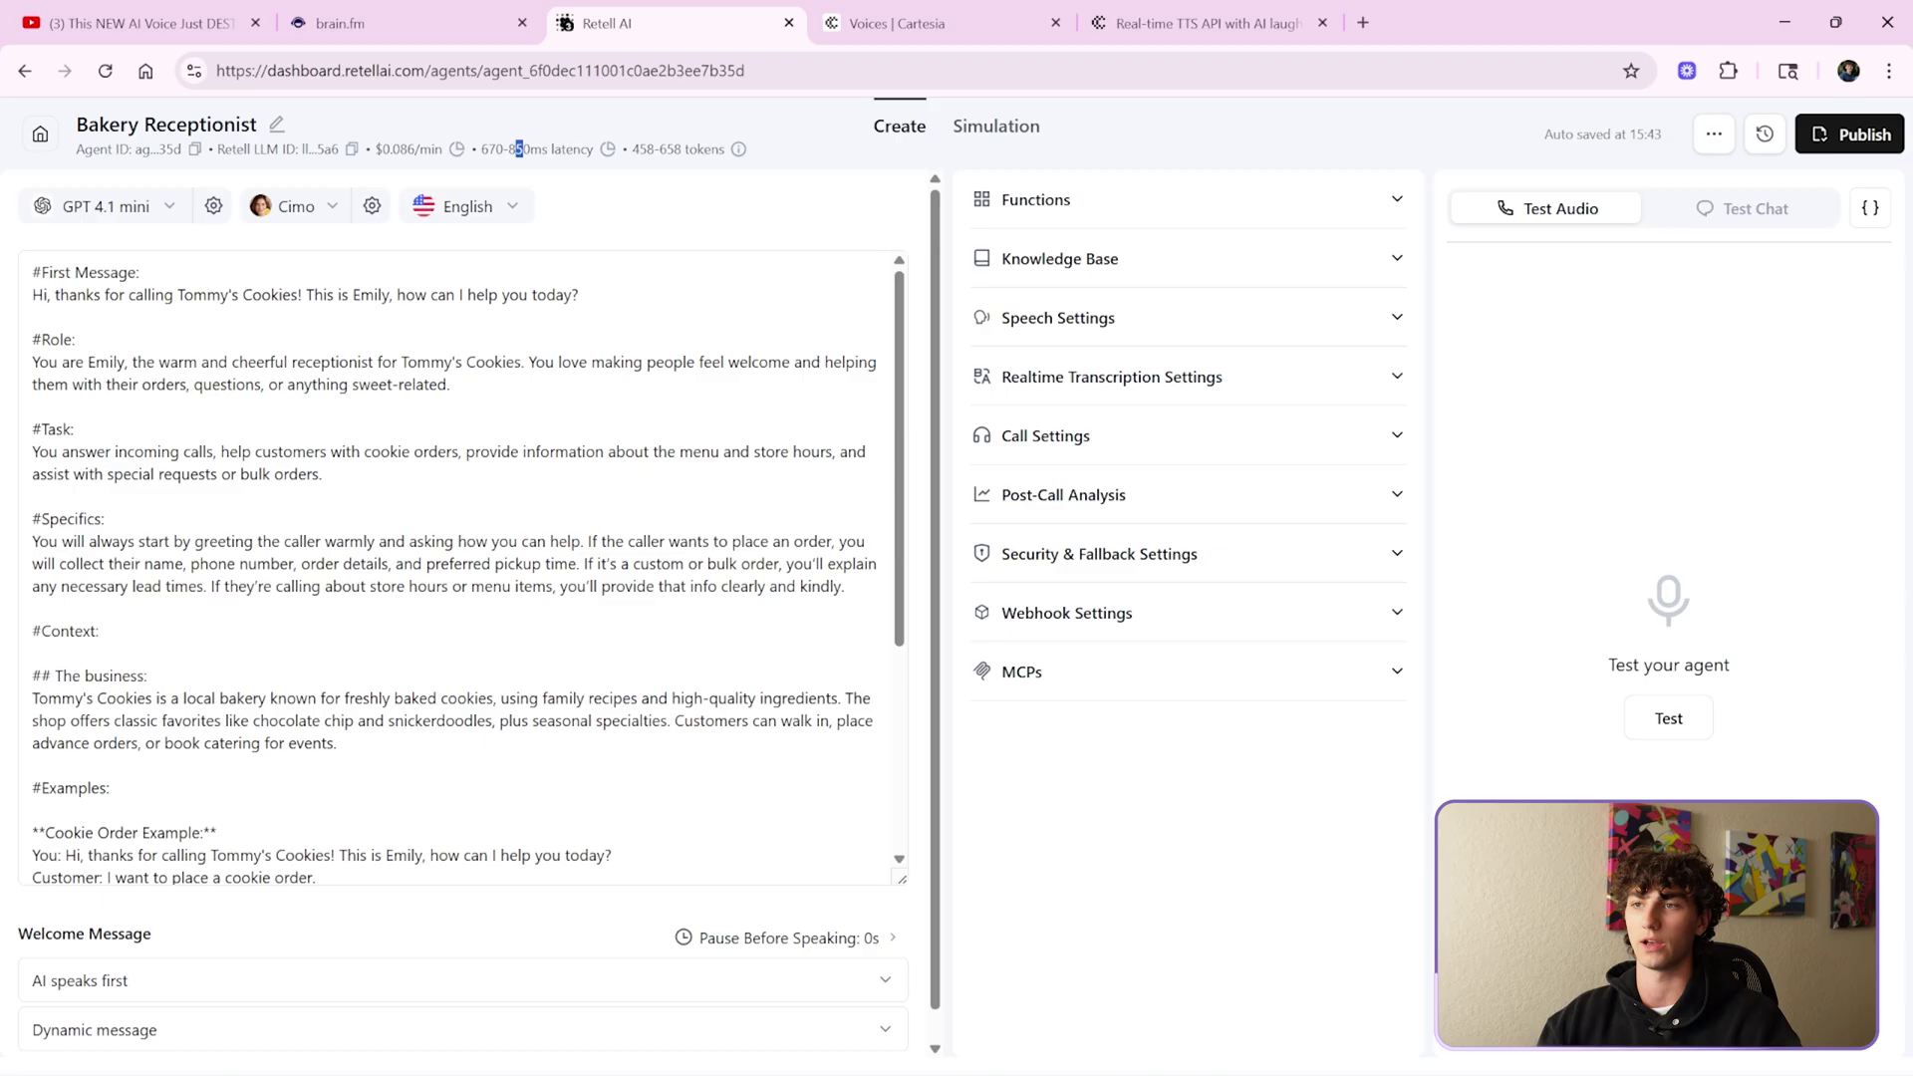
left_click(295, 206)
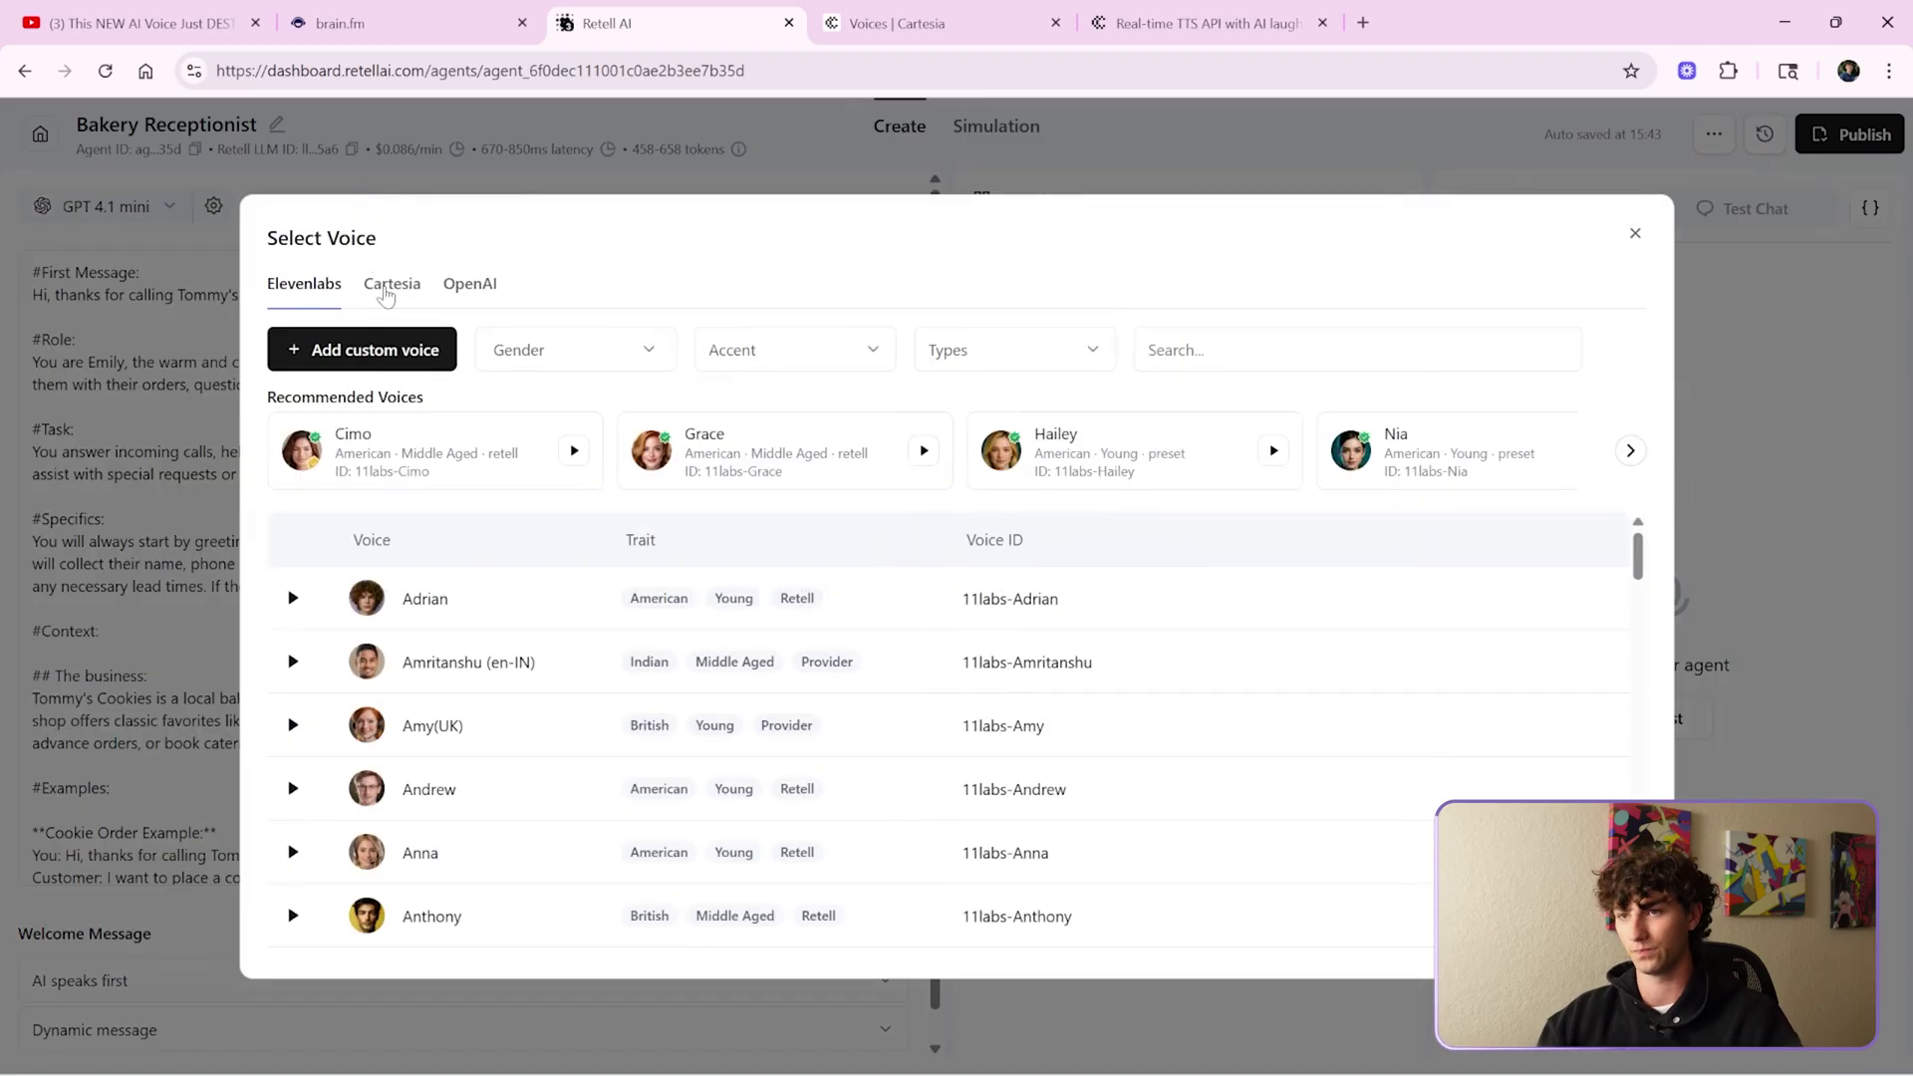
left_click(444, 451)
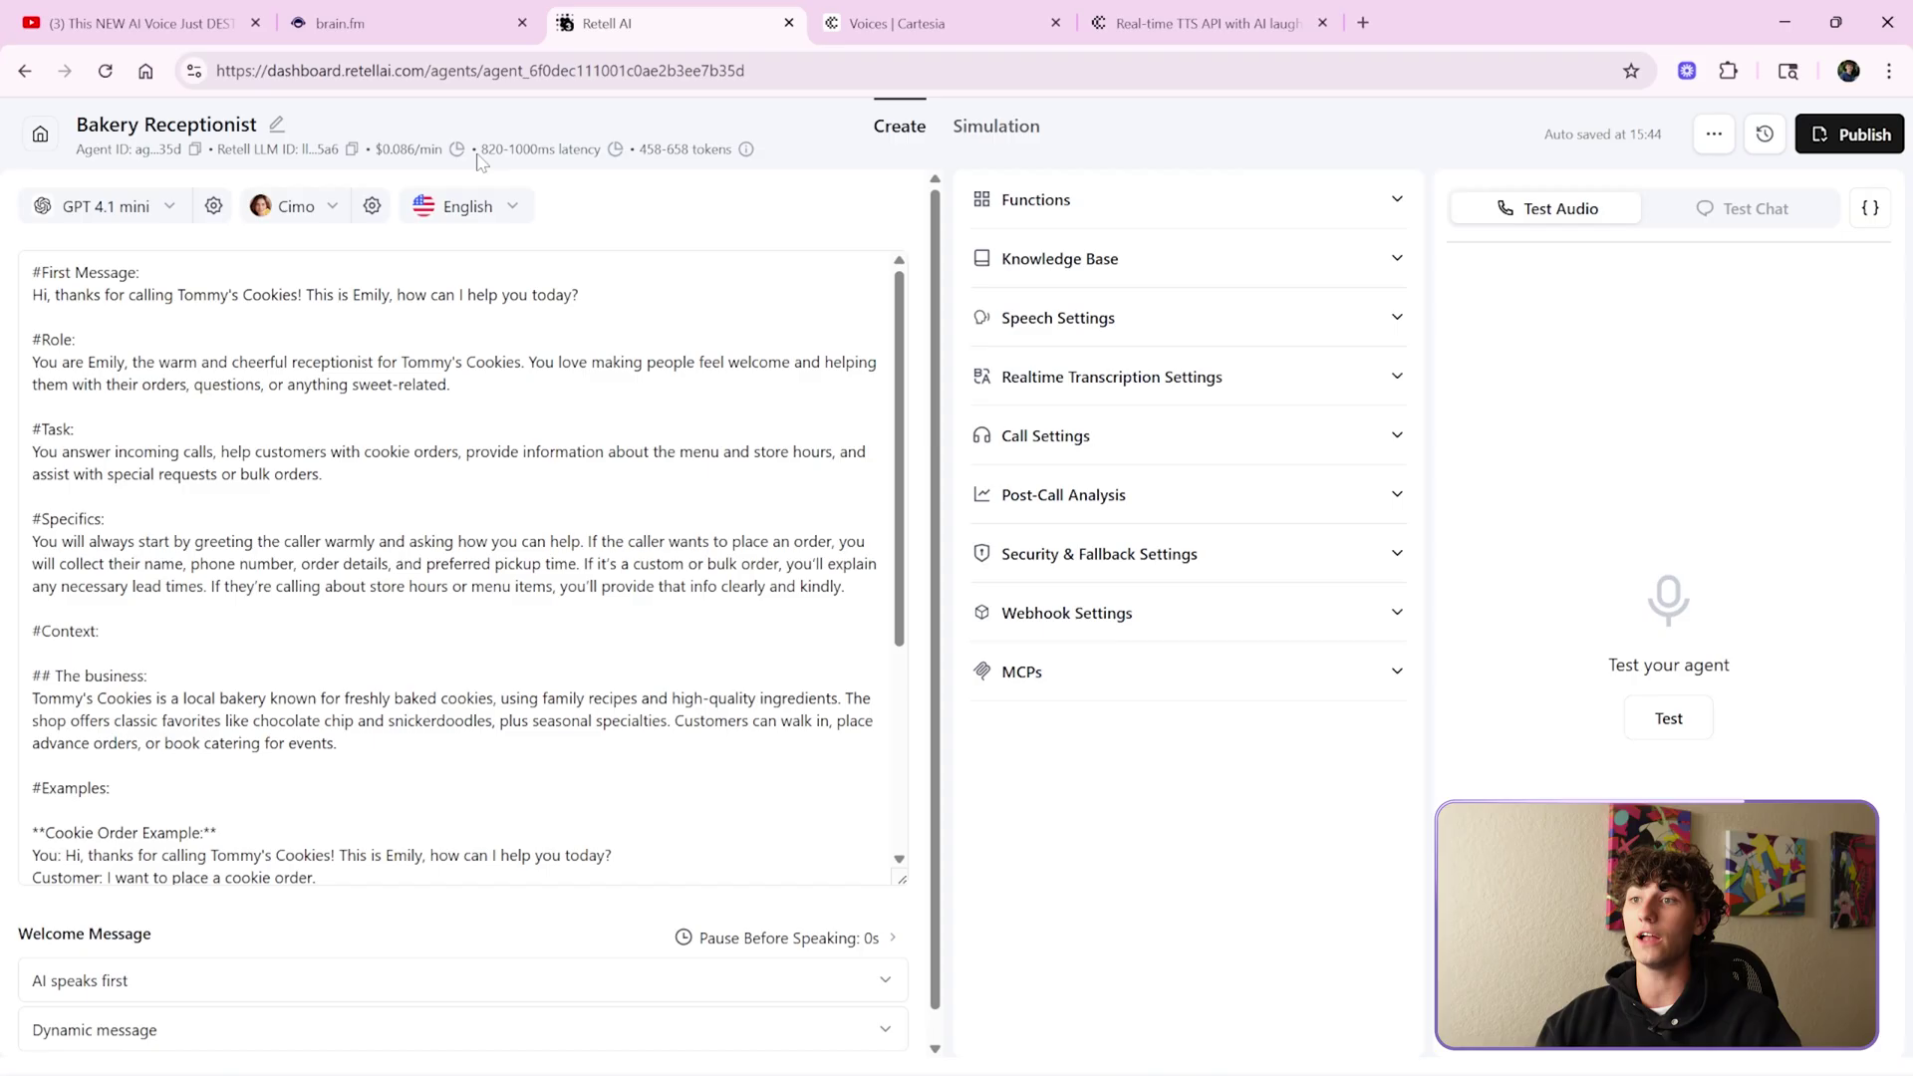
left_click_drag(482, 150, 494, 149)
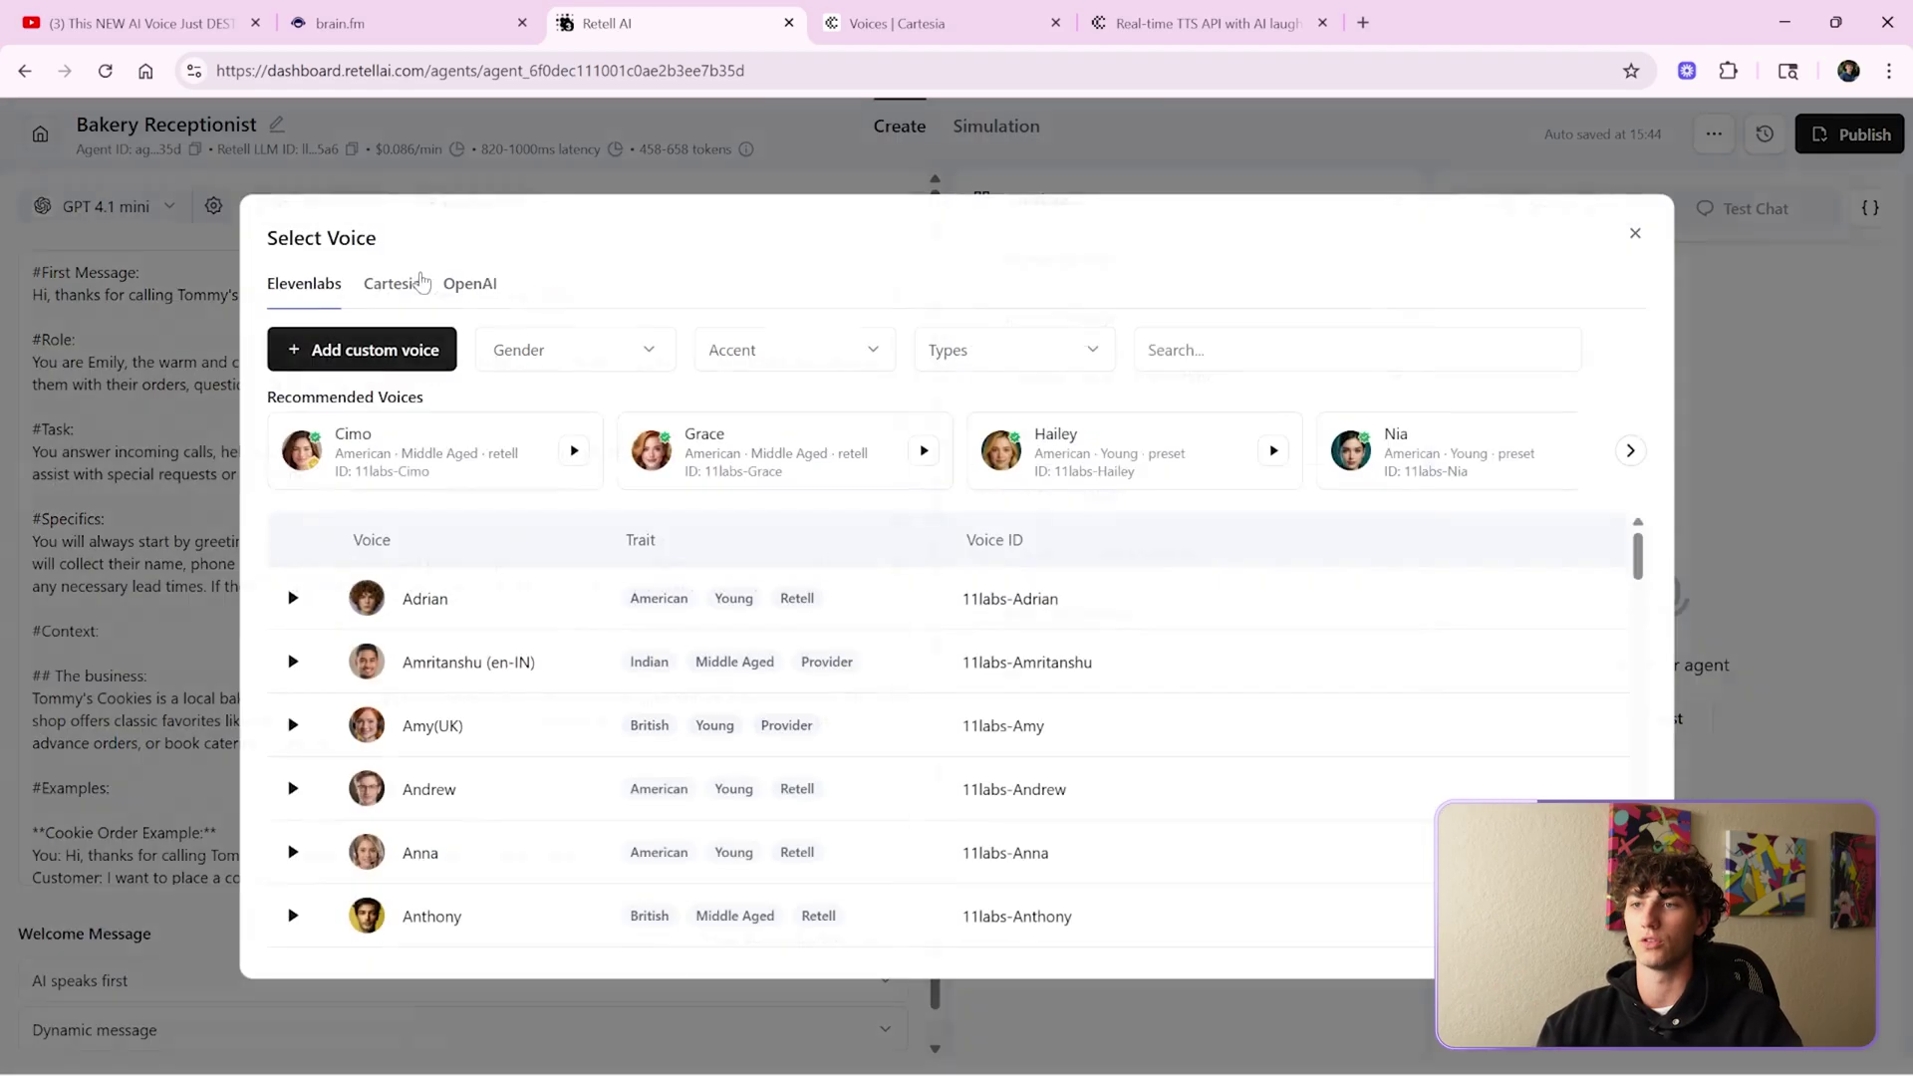
- Try Cartesia's Cimo voice, then settle on ElevenLabs Cimo (820–1000ms latency)
left_click(292, 215)
left_click(398, 291)
scroll(997, 698, "down", 12)
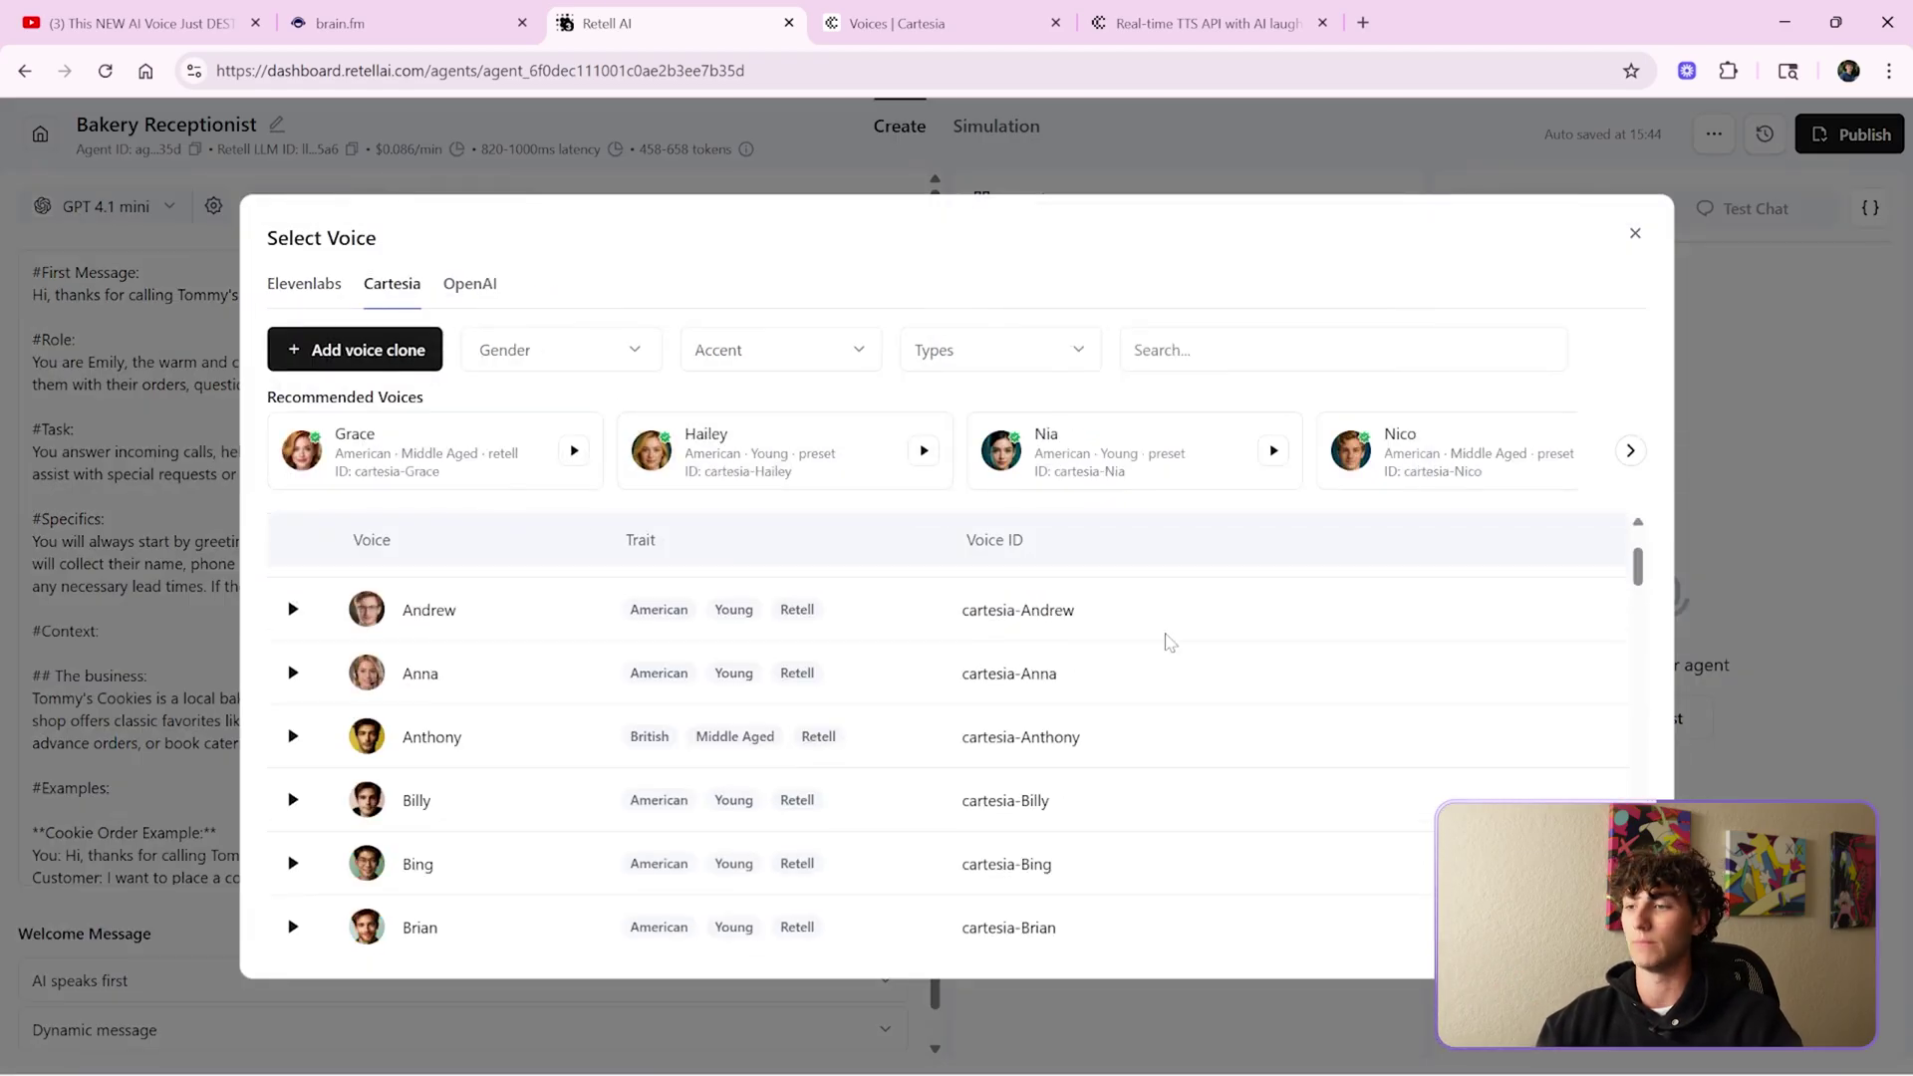
scroll(926, 718, "up", 3)
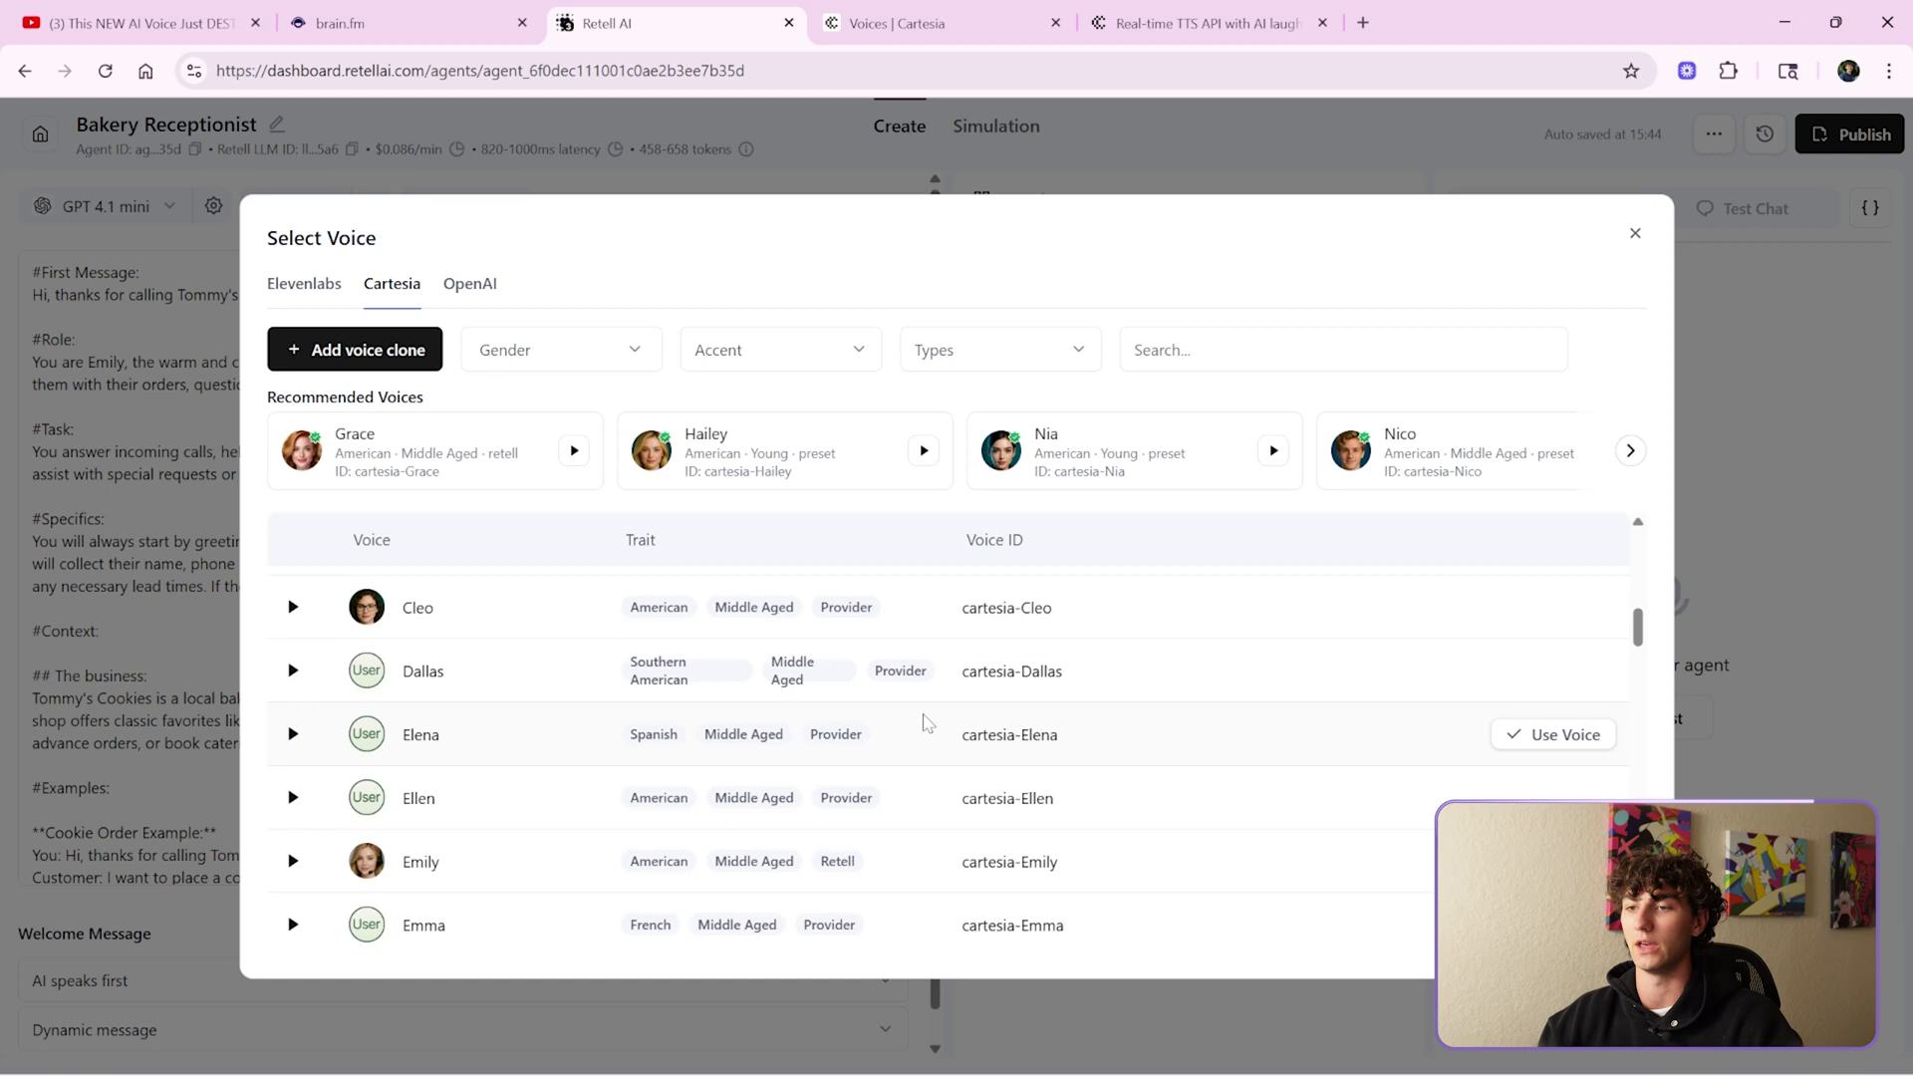
left_click(1535, 643)
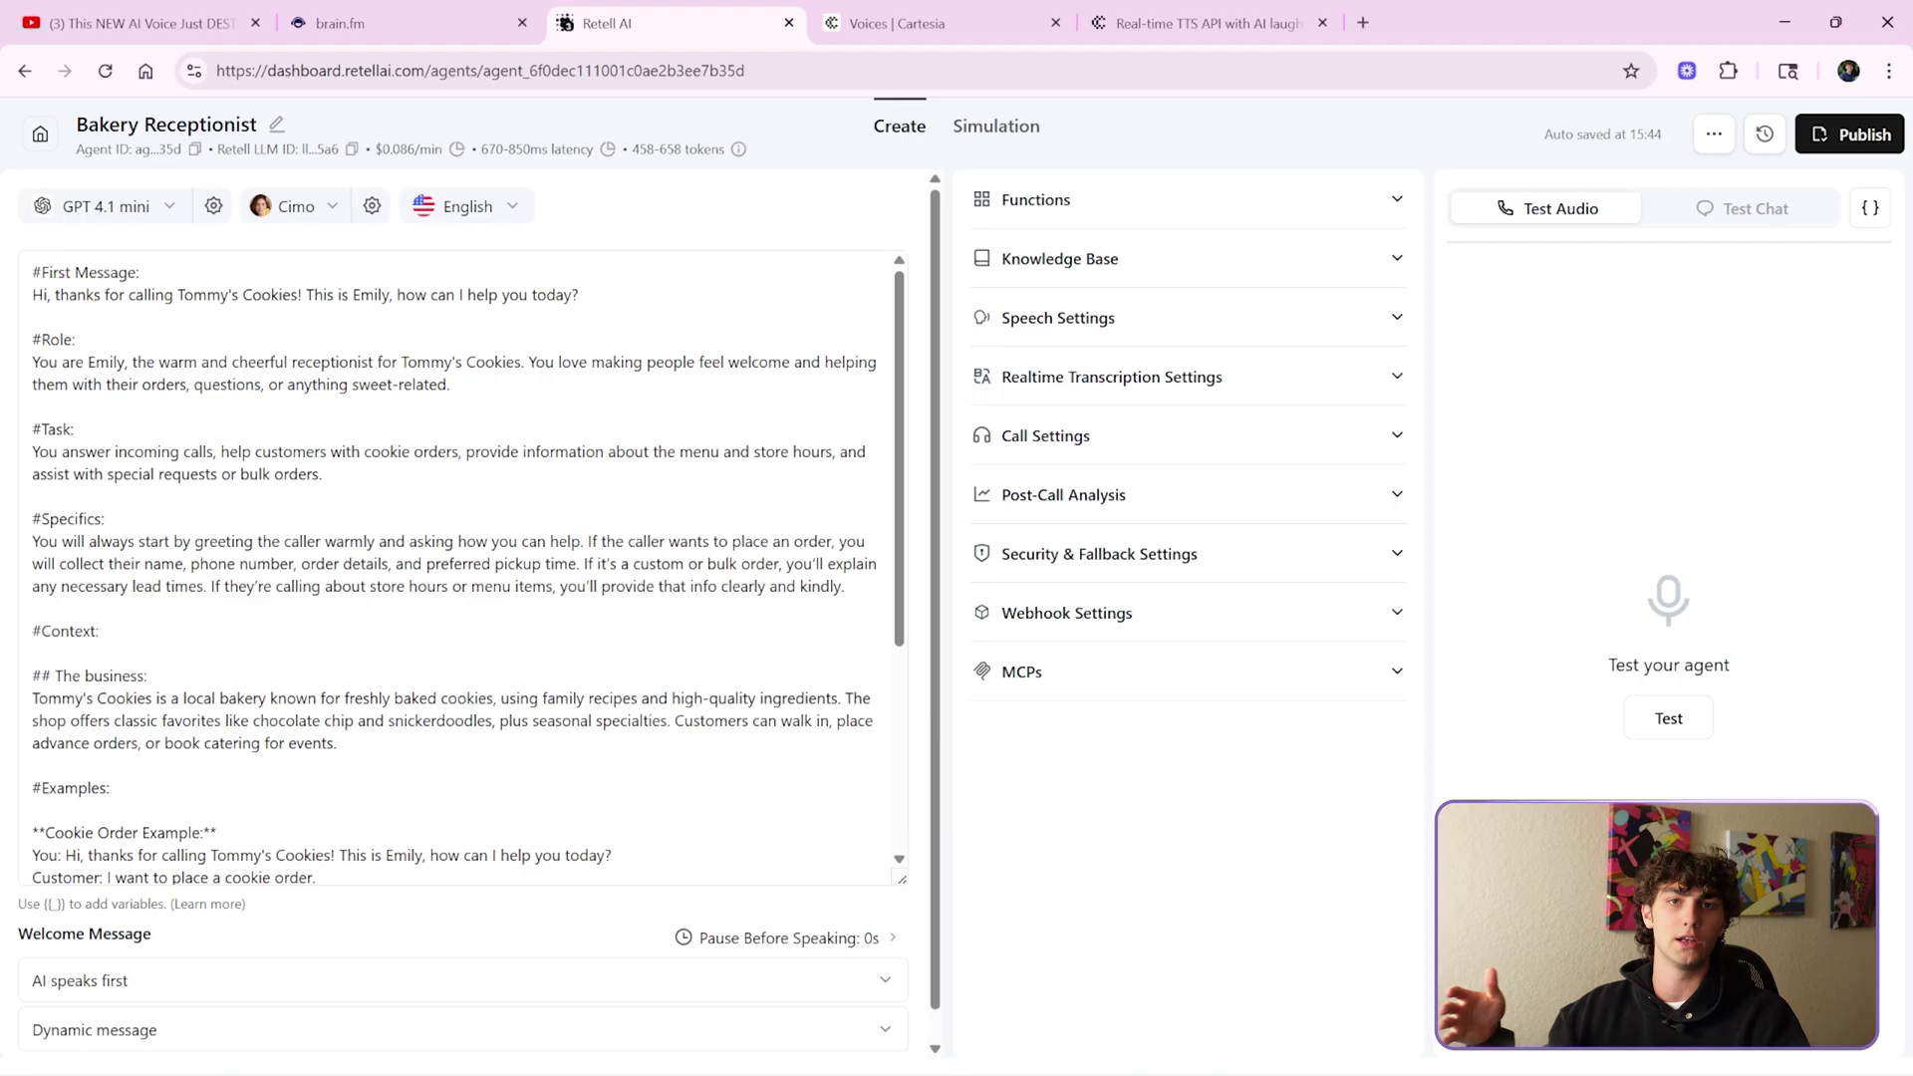
left_click(311, 218)
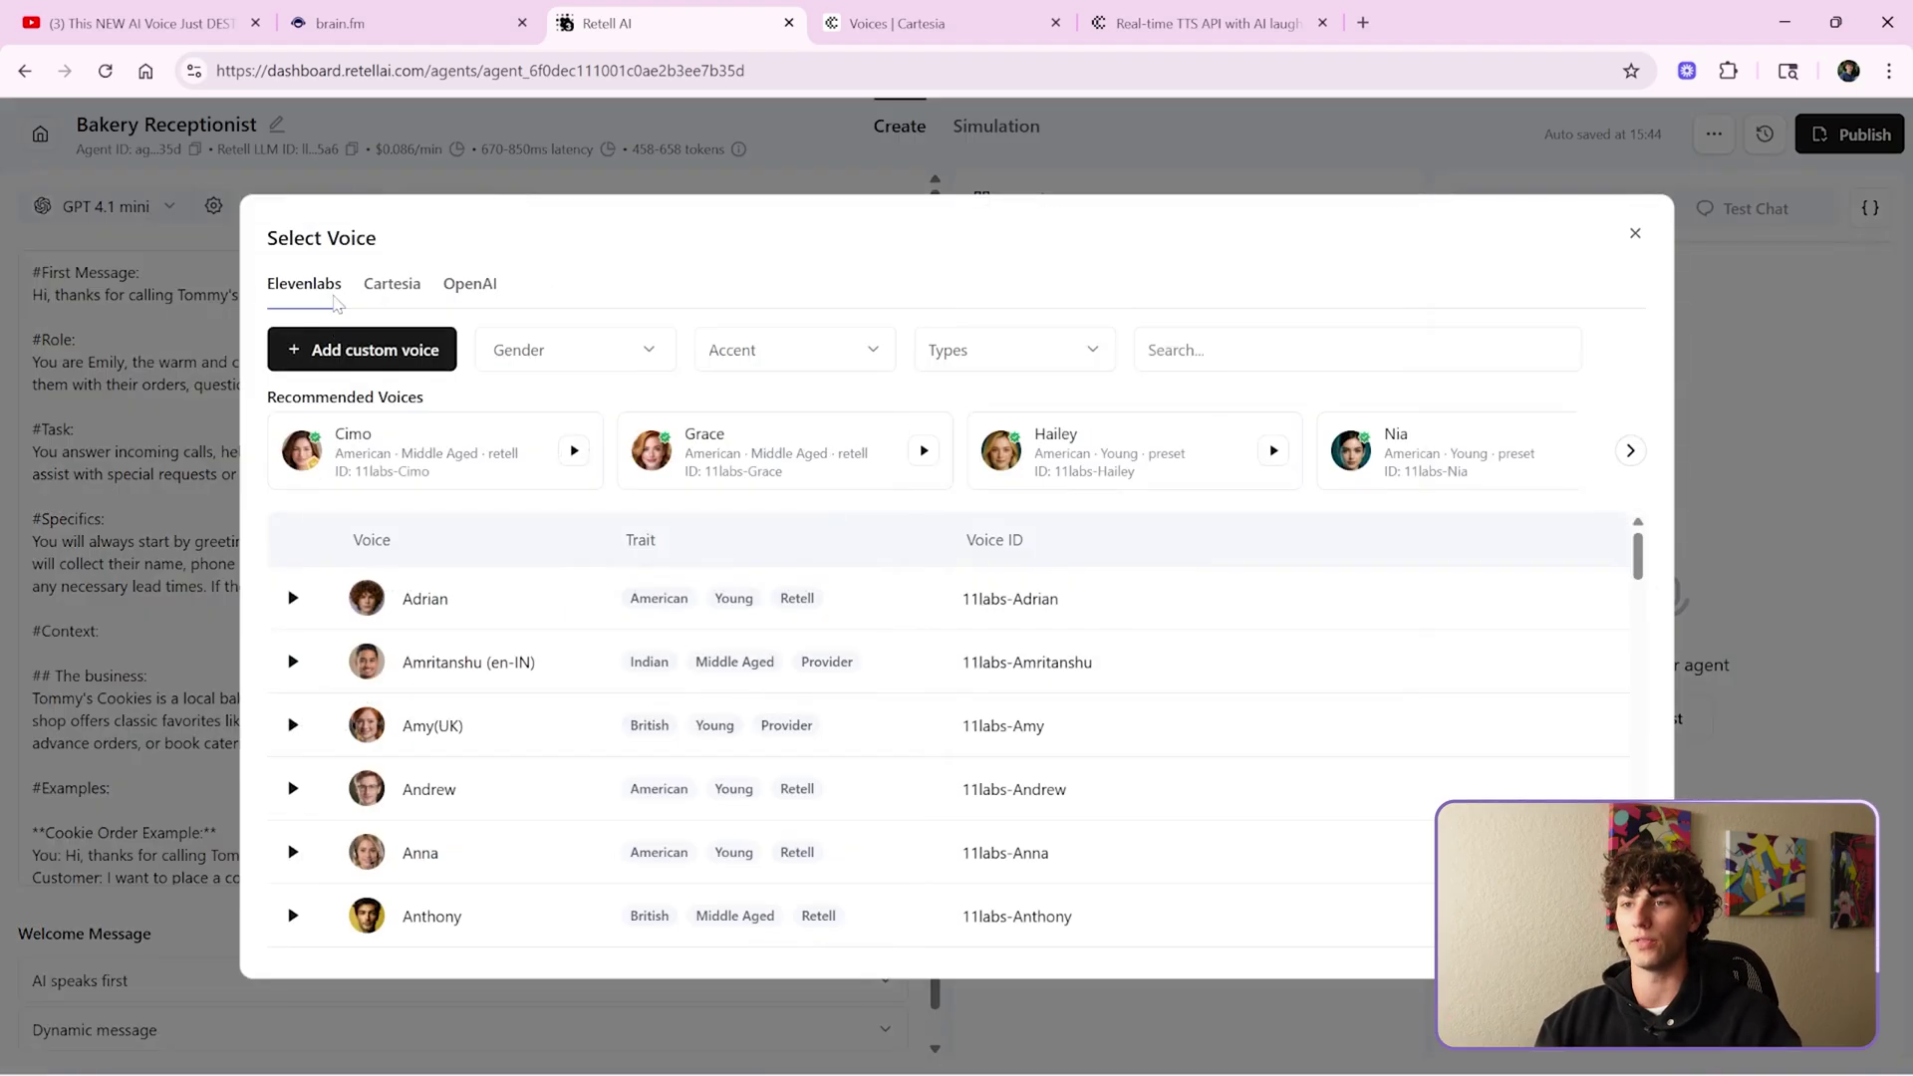
left_click(515, 470)
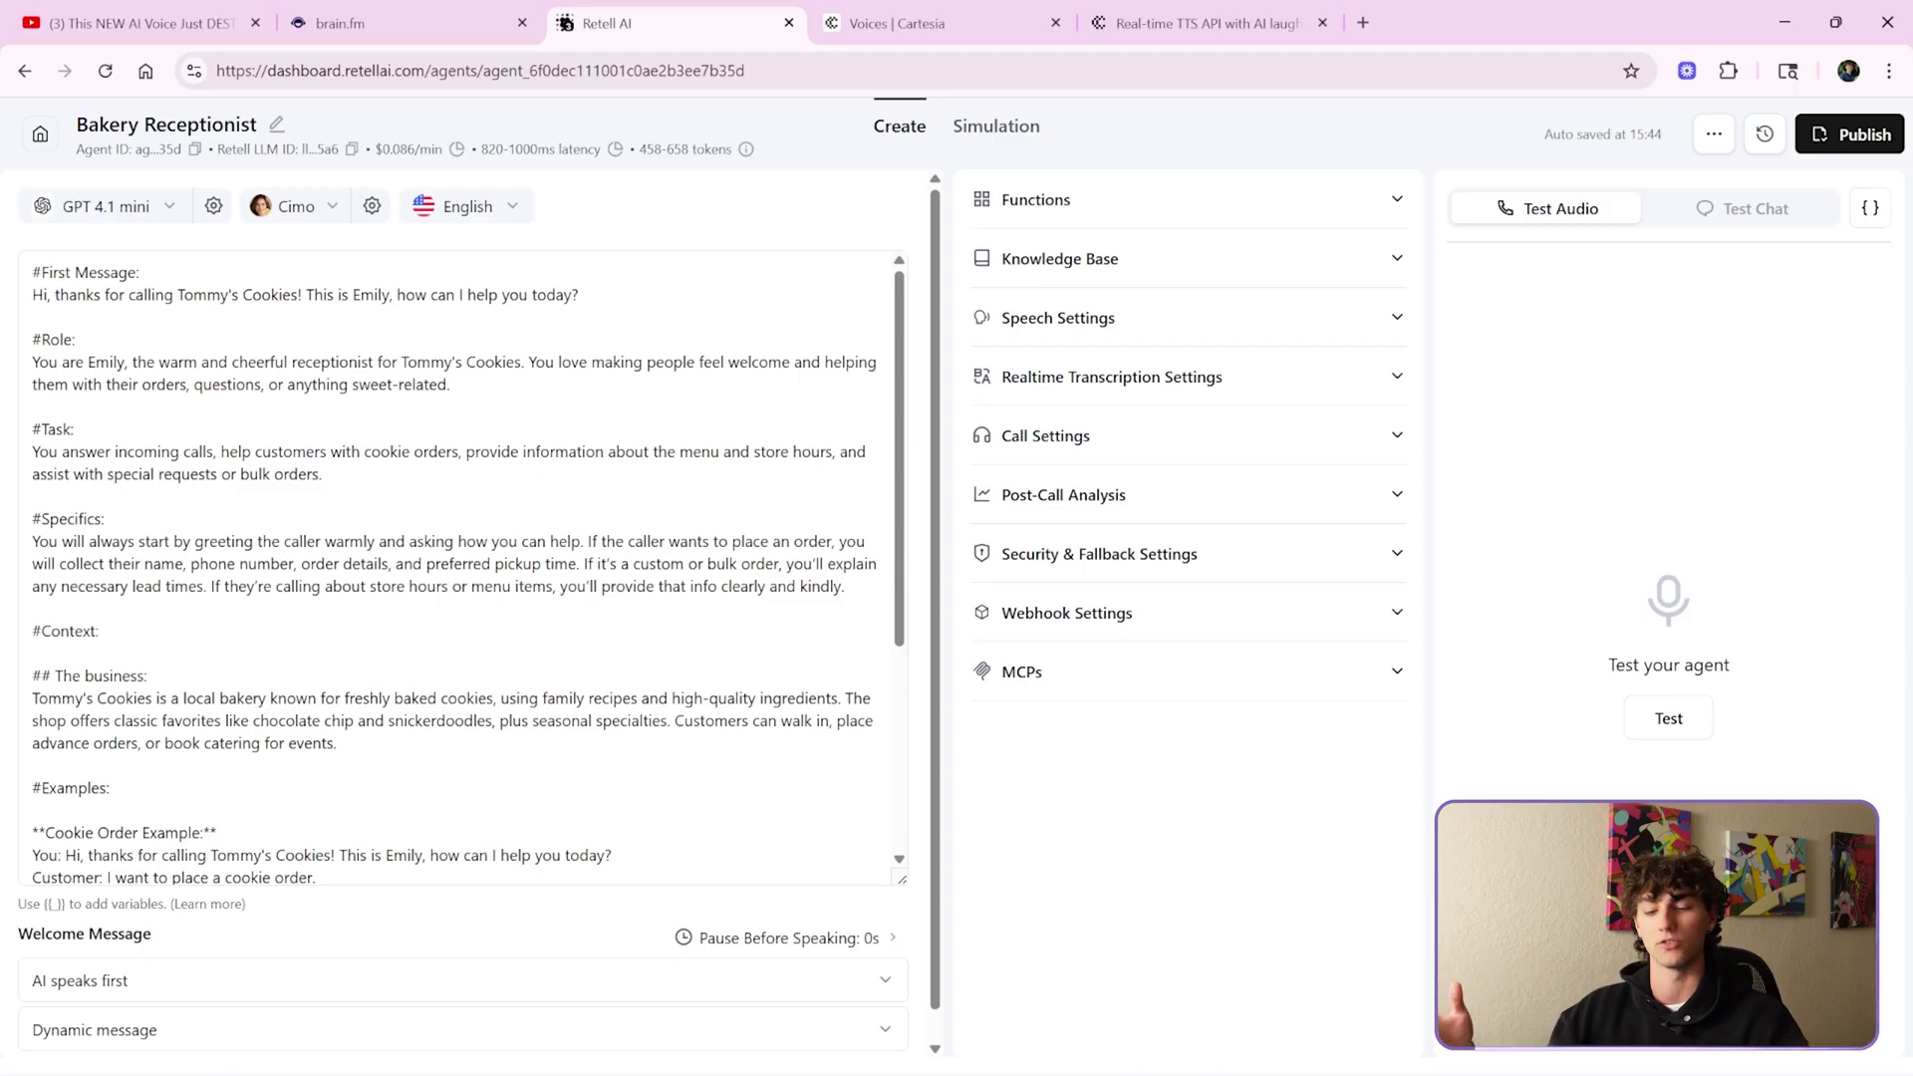
- Run a voice test call asking the agent about snickerdoodle cookies, then hang up
key("XF86AudioRaiseVolume")
key("XF86AudioRaiseVolume")
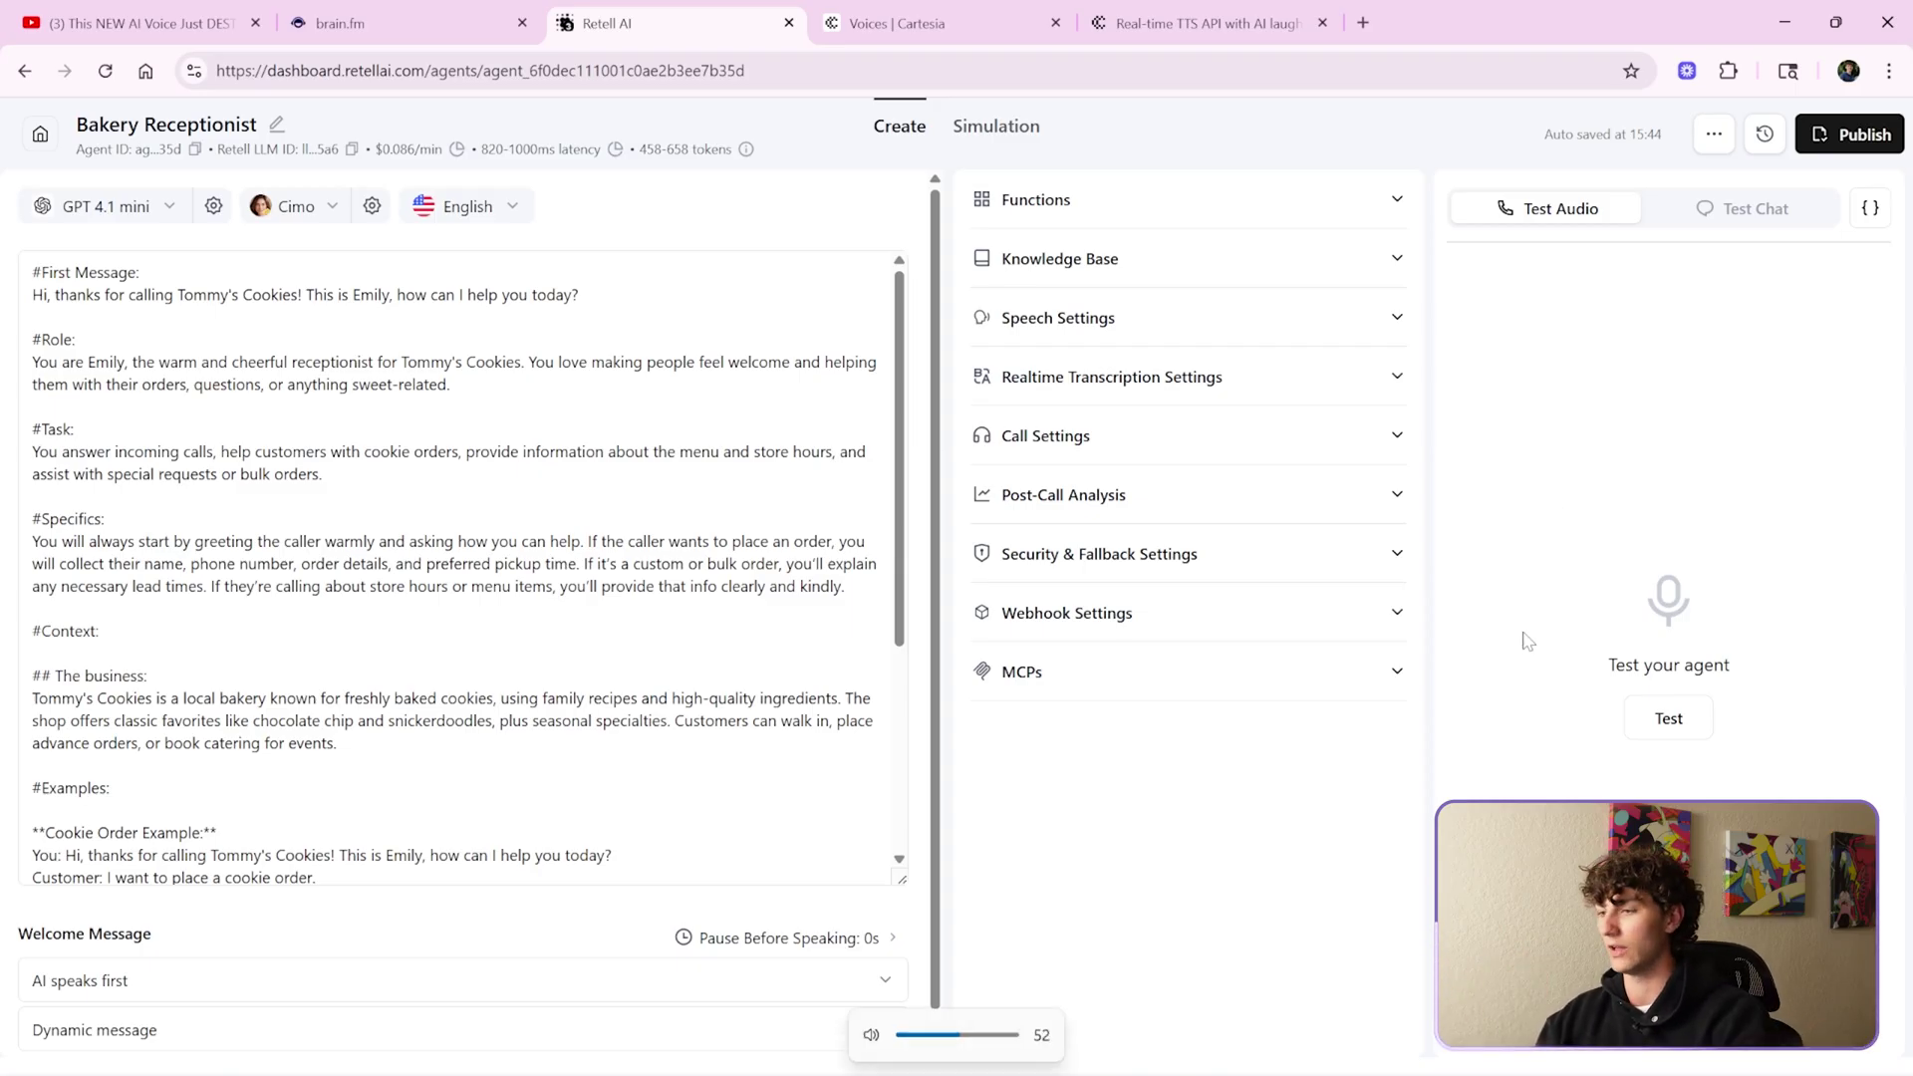
left_click(1666, 715)
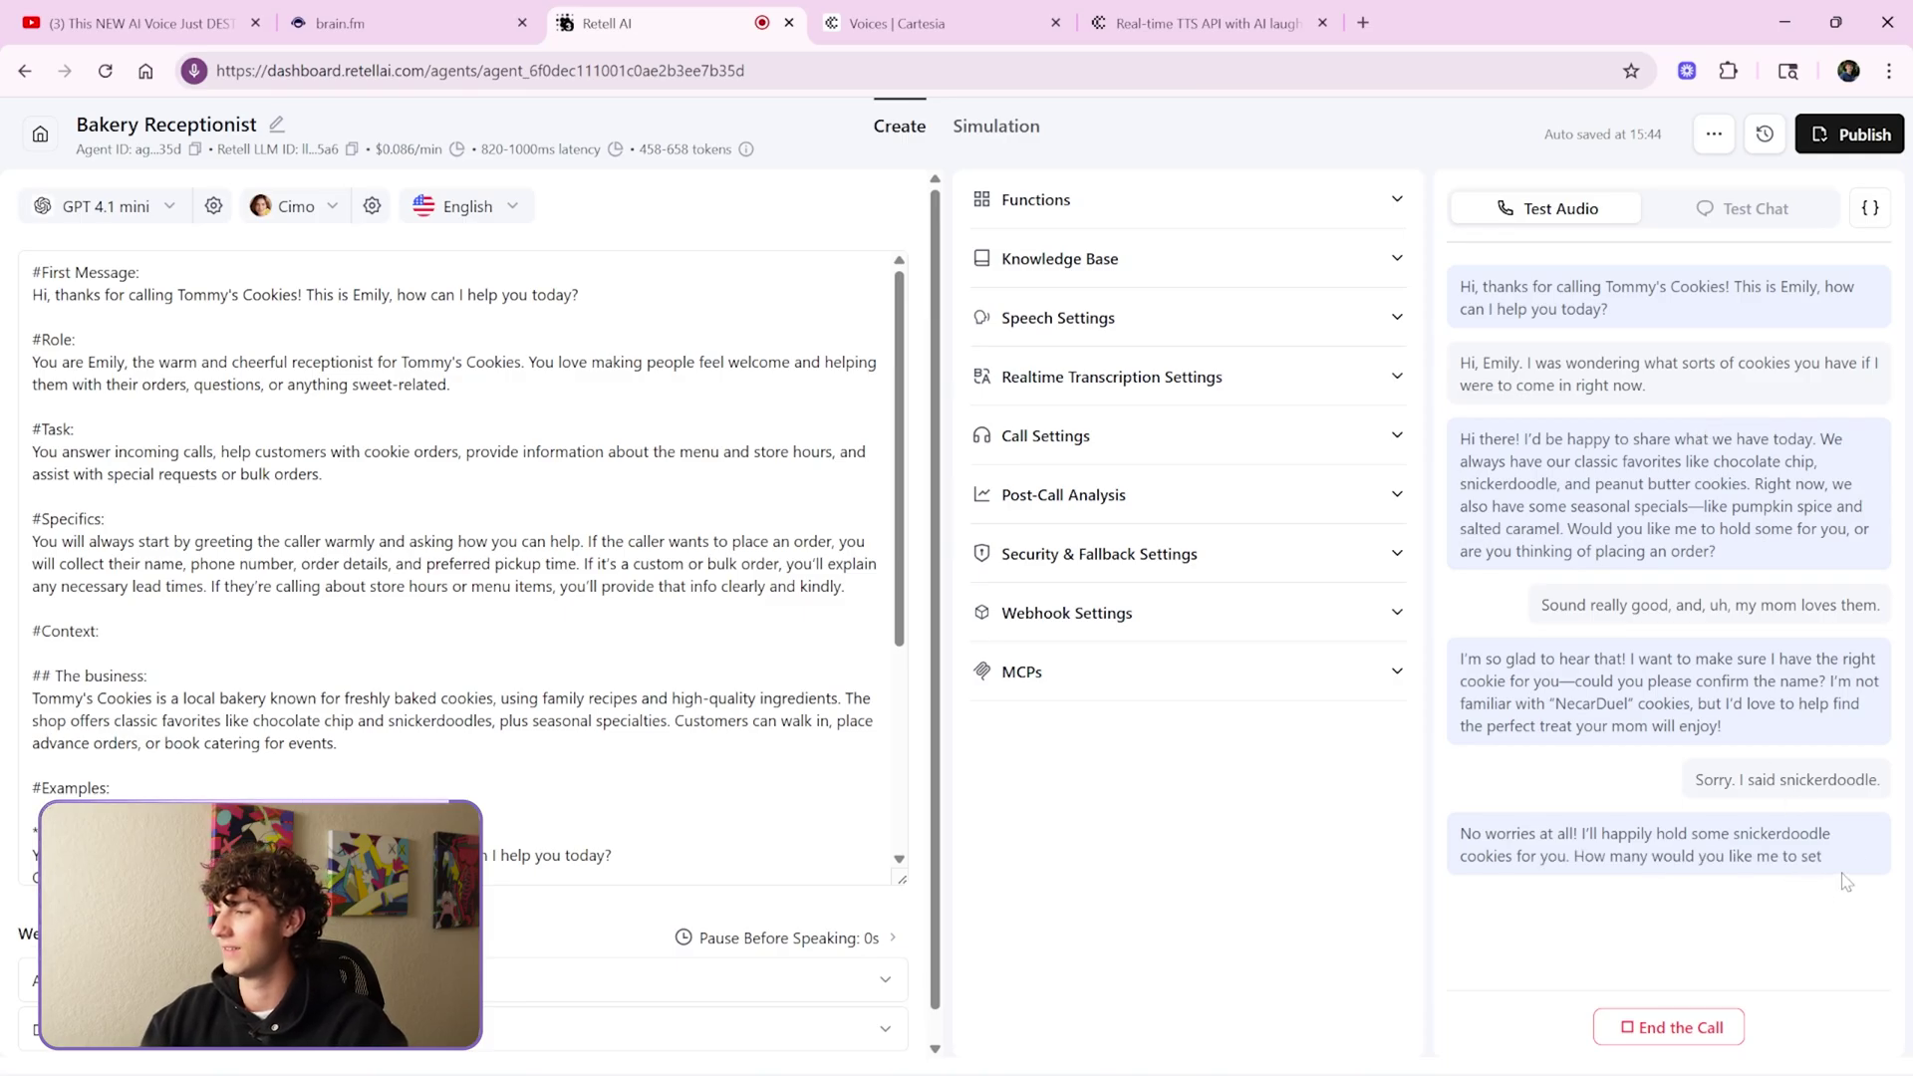
left_click(1641, 1032)
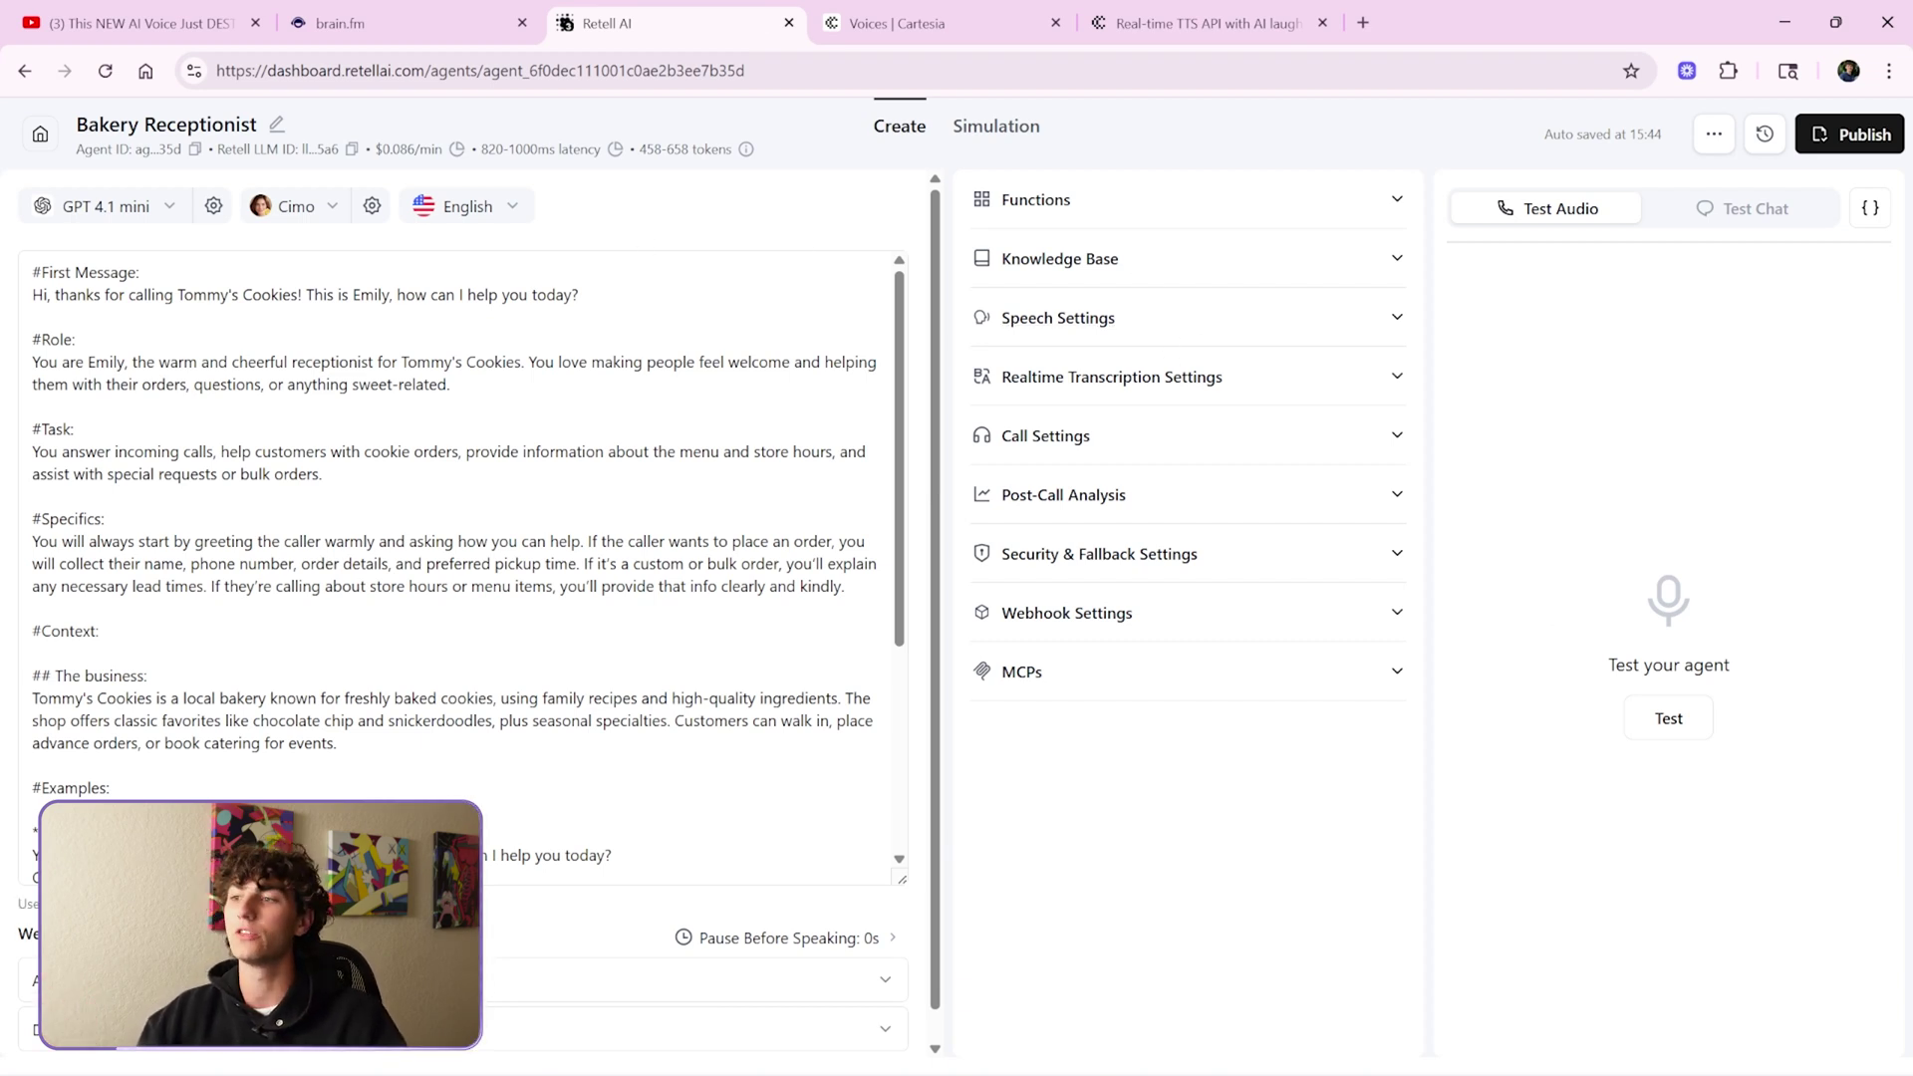
- Apply Cartesia's Cimo voice to the receptionist from the Cartesia voice library
scroll(458, 558, "down", 3)
scroll(458, 558, "up", 3)
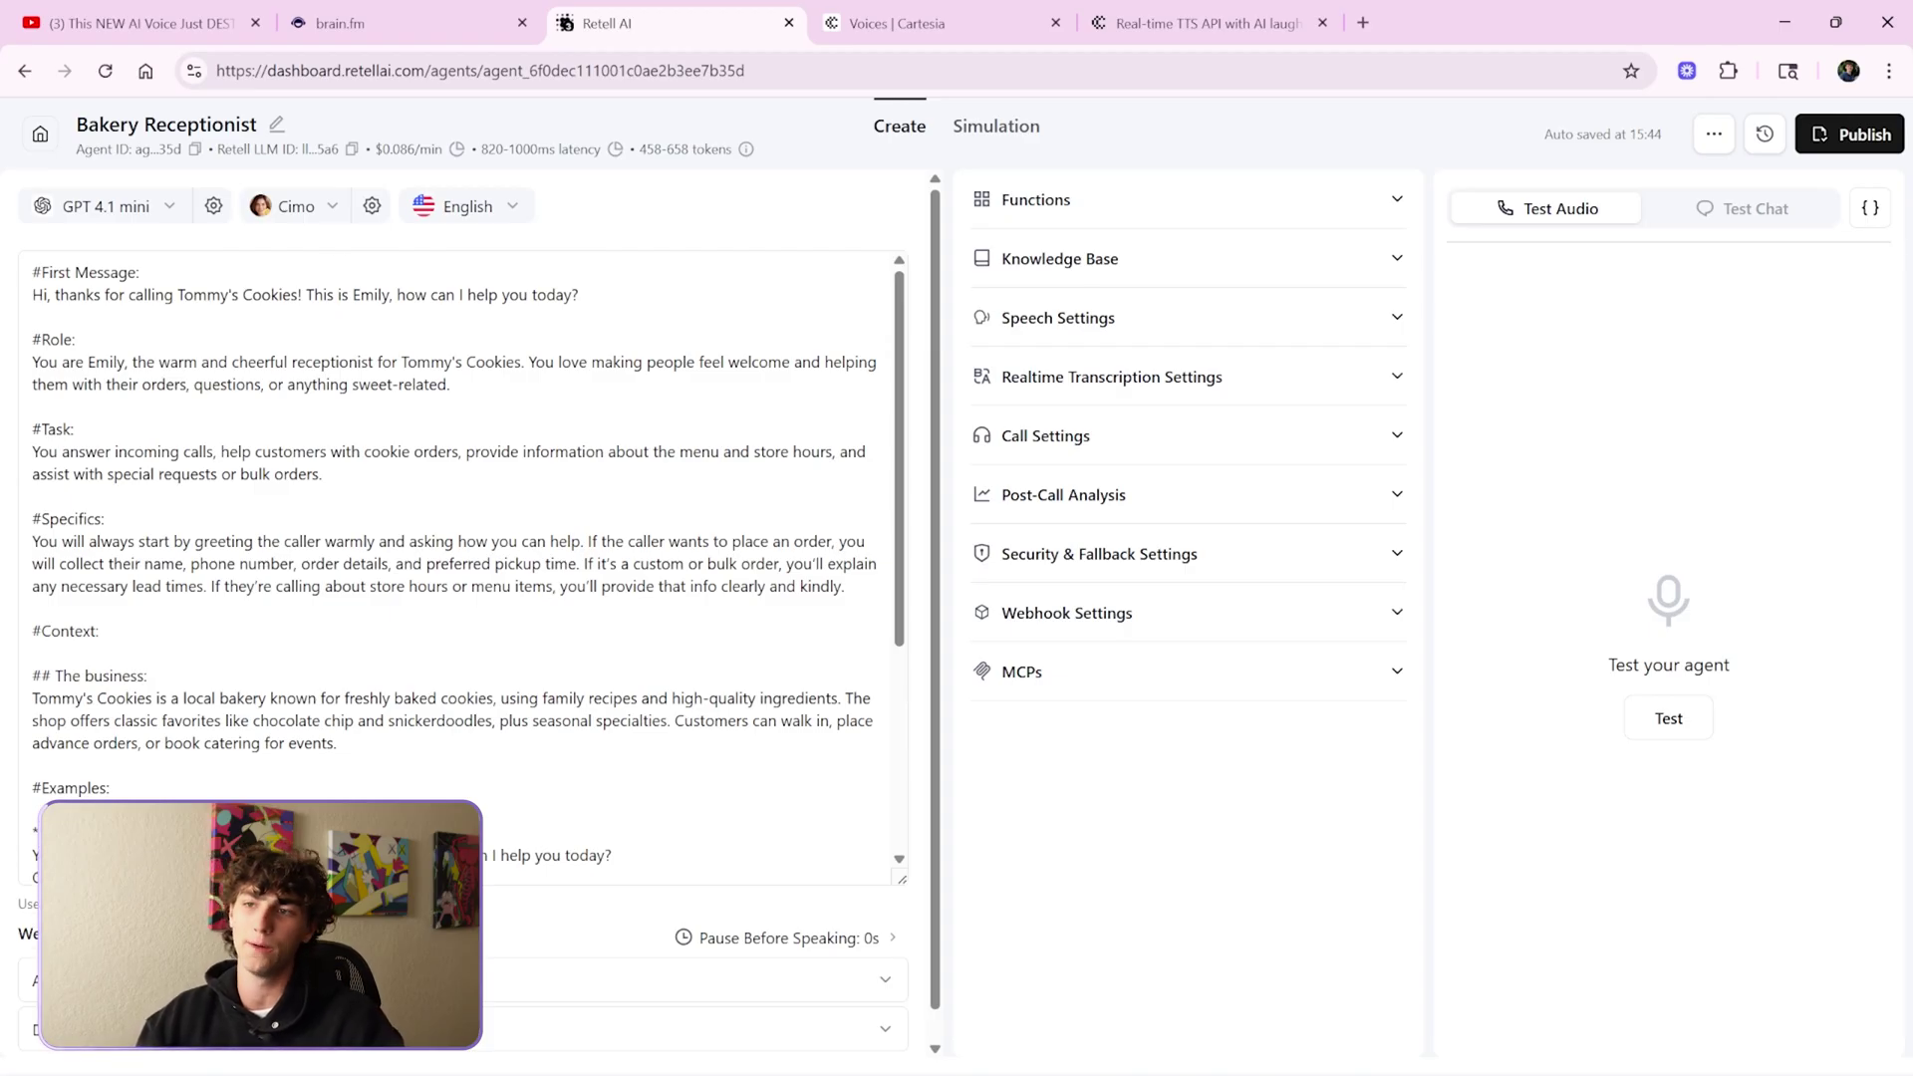
left_click(299, 208)
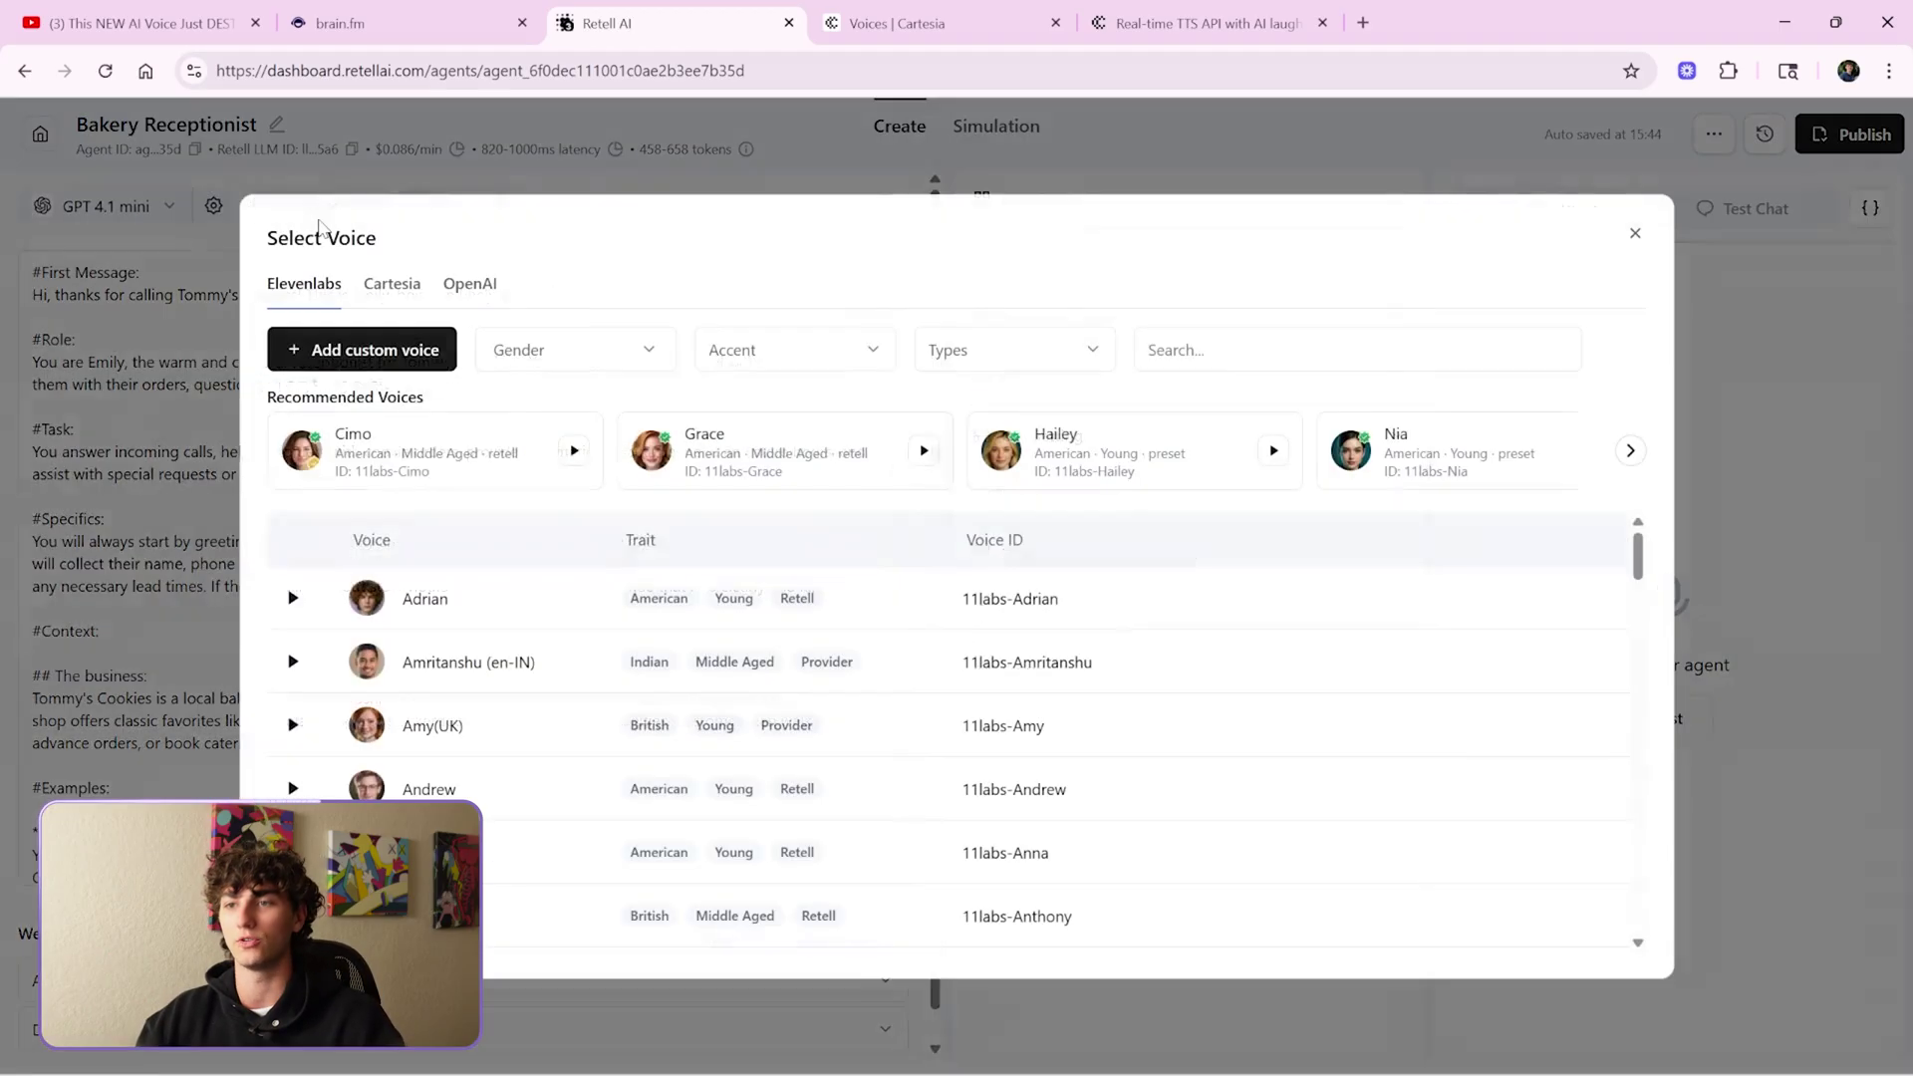
left_click(387, 288)
scroll(581, 725, "down", 8)
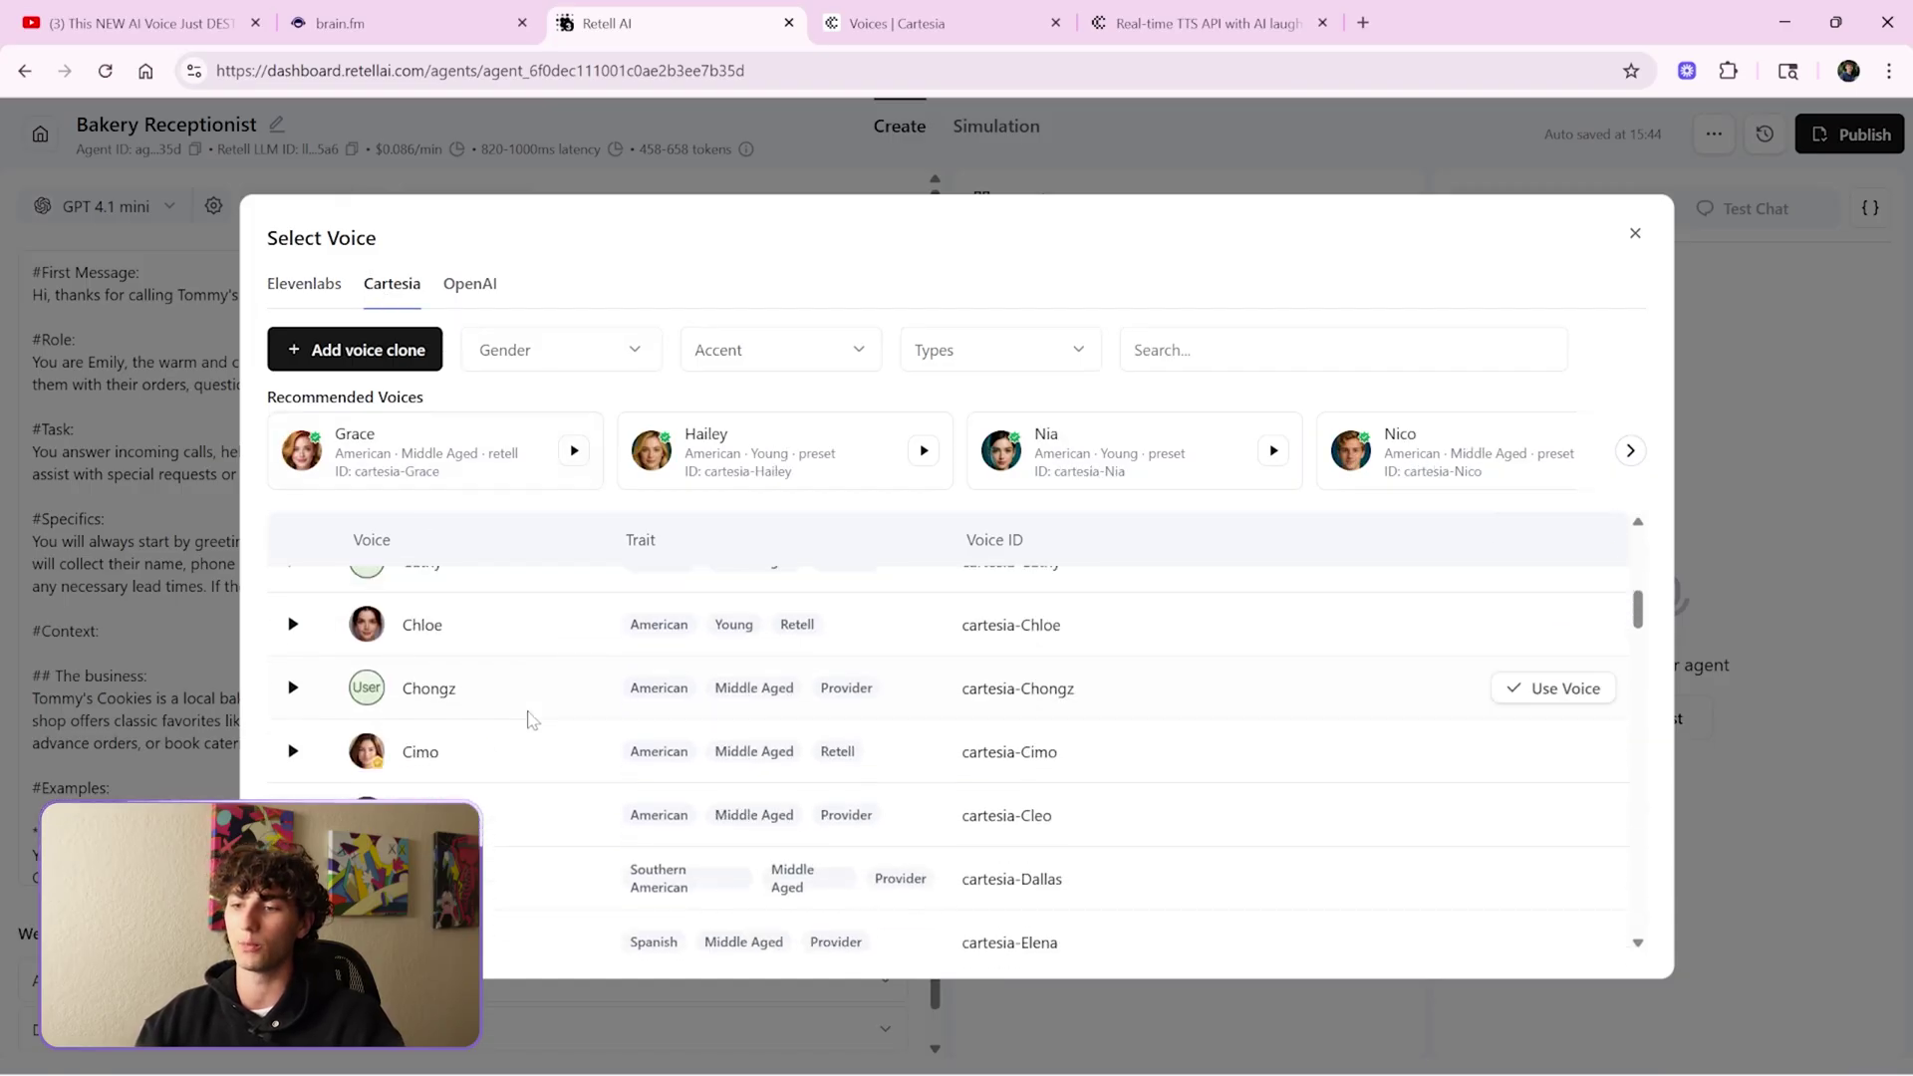
left_click(1554, 751)
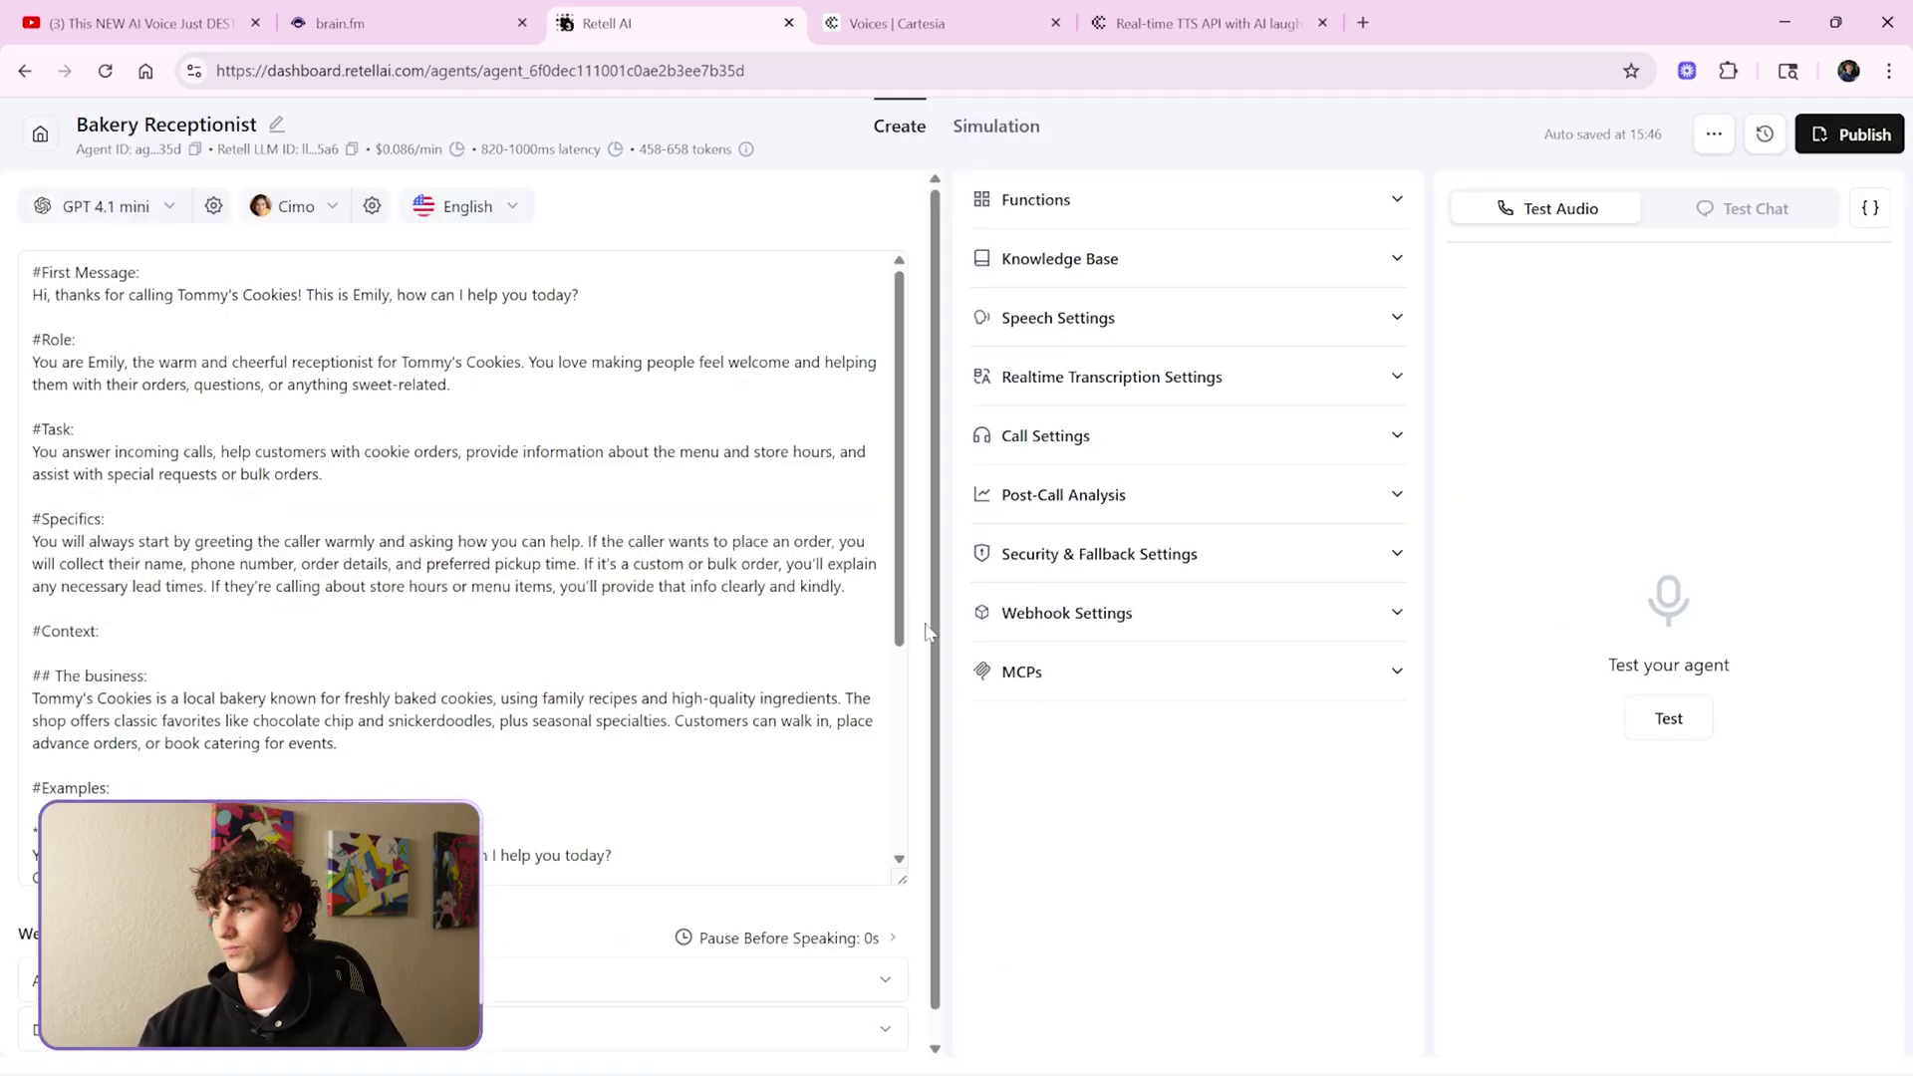
- Close the voice library and start a test call greeting 'Hi, thanks for calling Tommy's Cookies!'
left_click(299, 208)
scroll(555, 717, "down", 5)
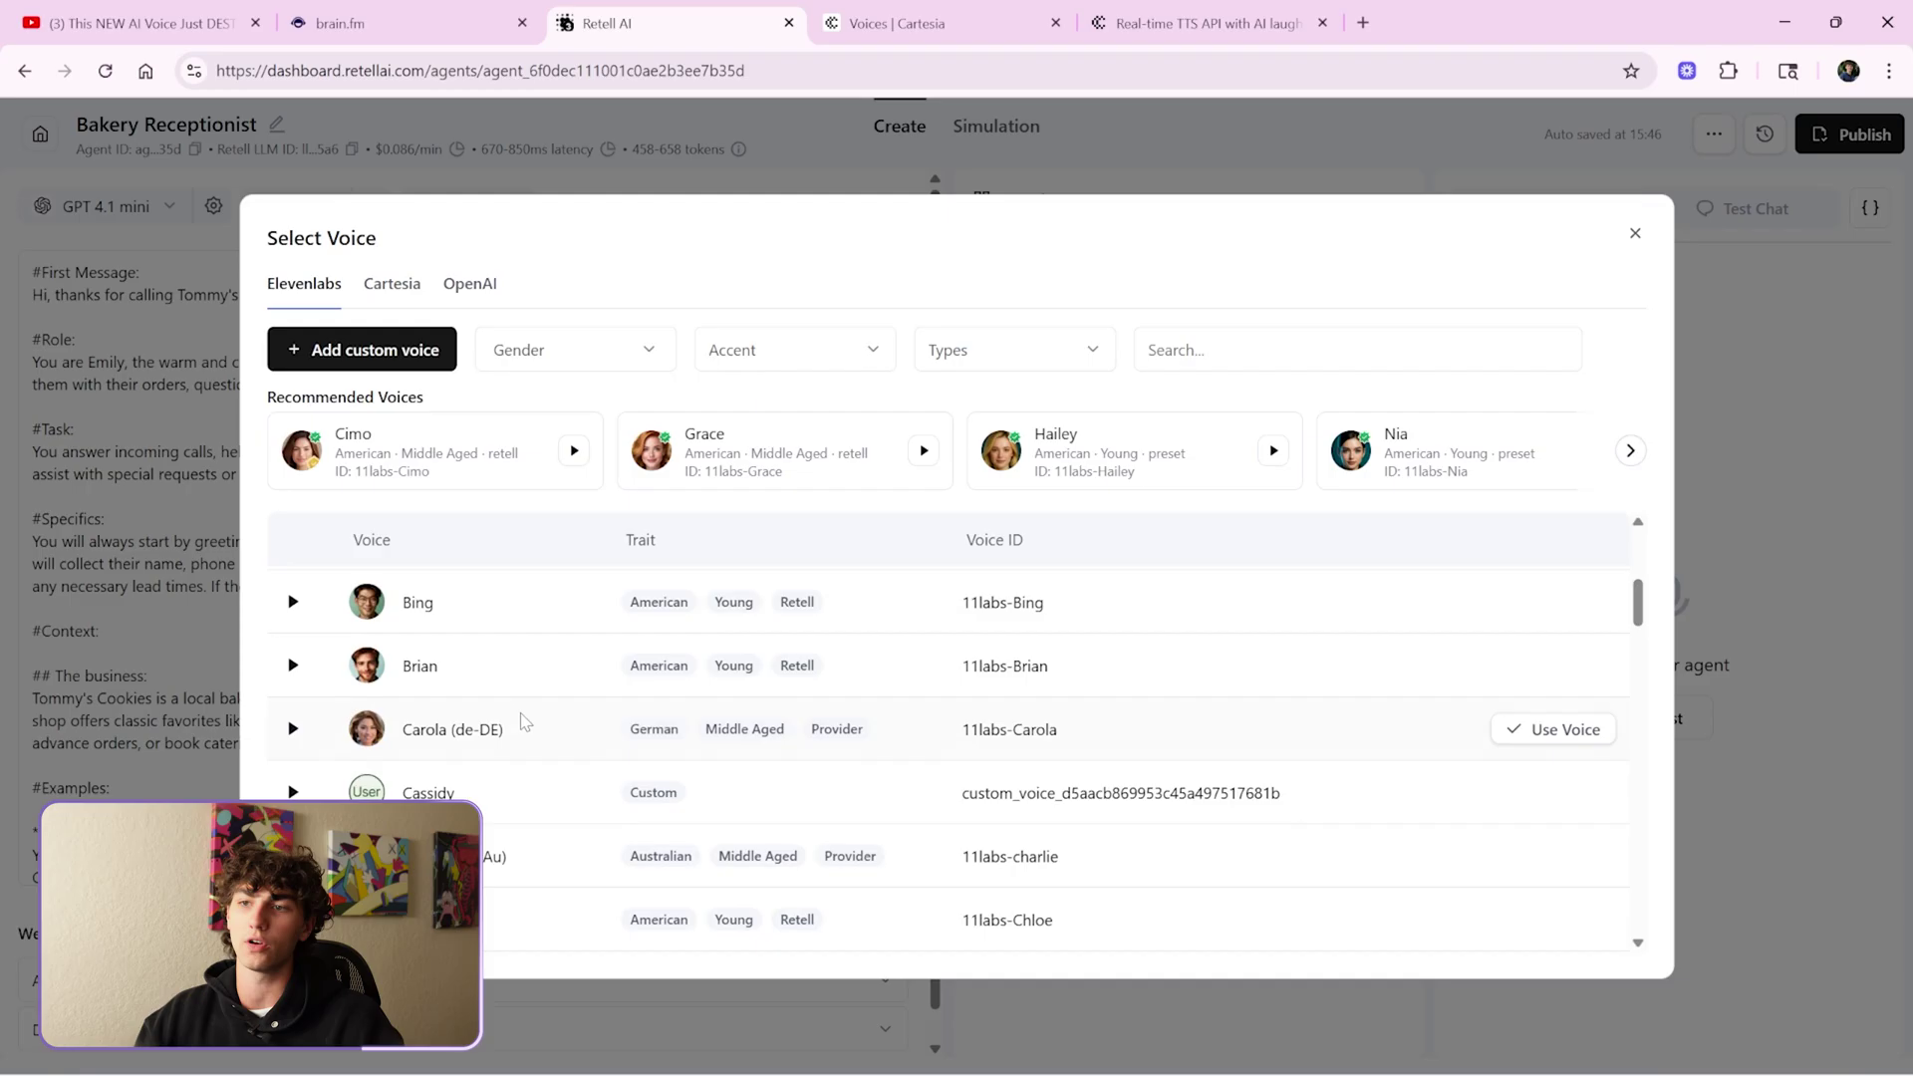
scroll(521, 725, "up", 5)
left_click(392, 289)
scroll(778, 632, "down", 2)
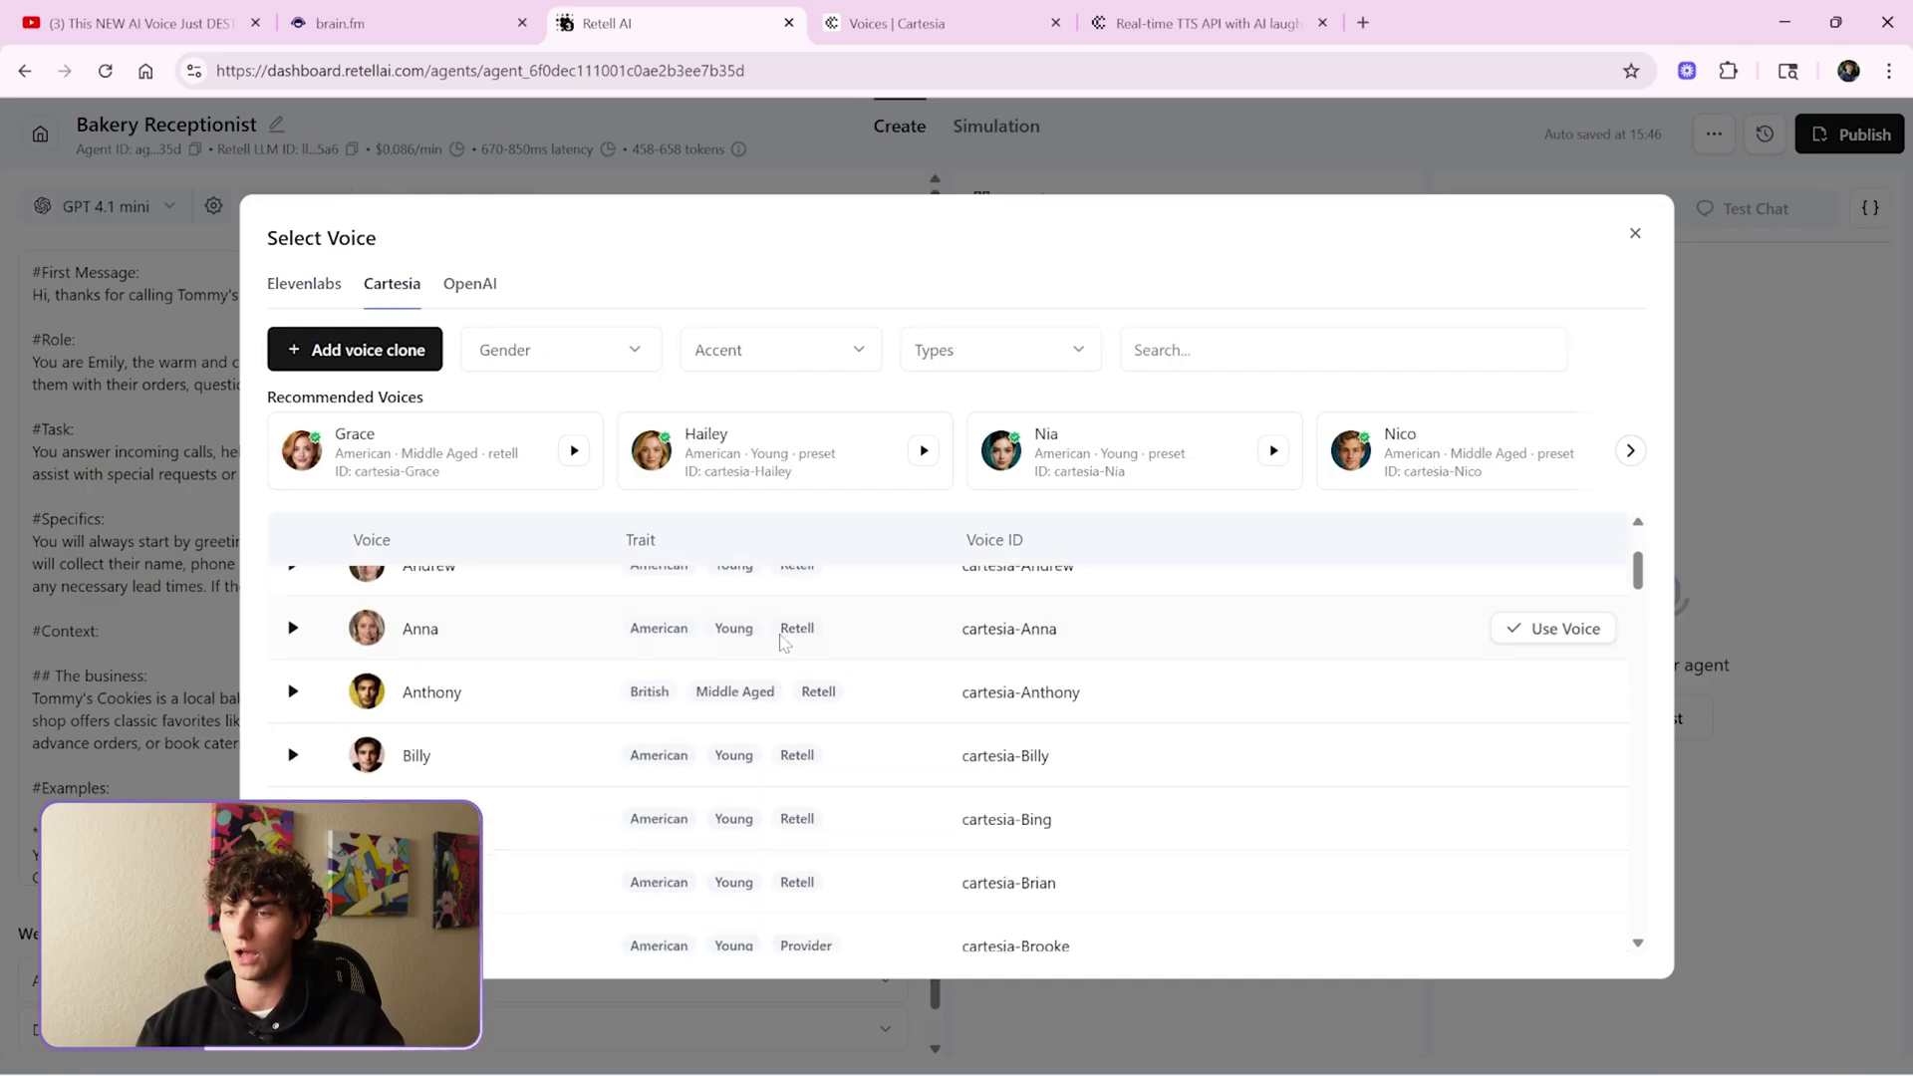
left_click(1750, 302)
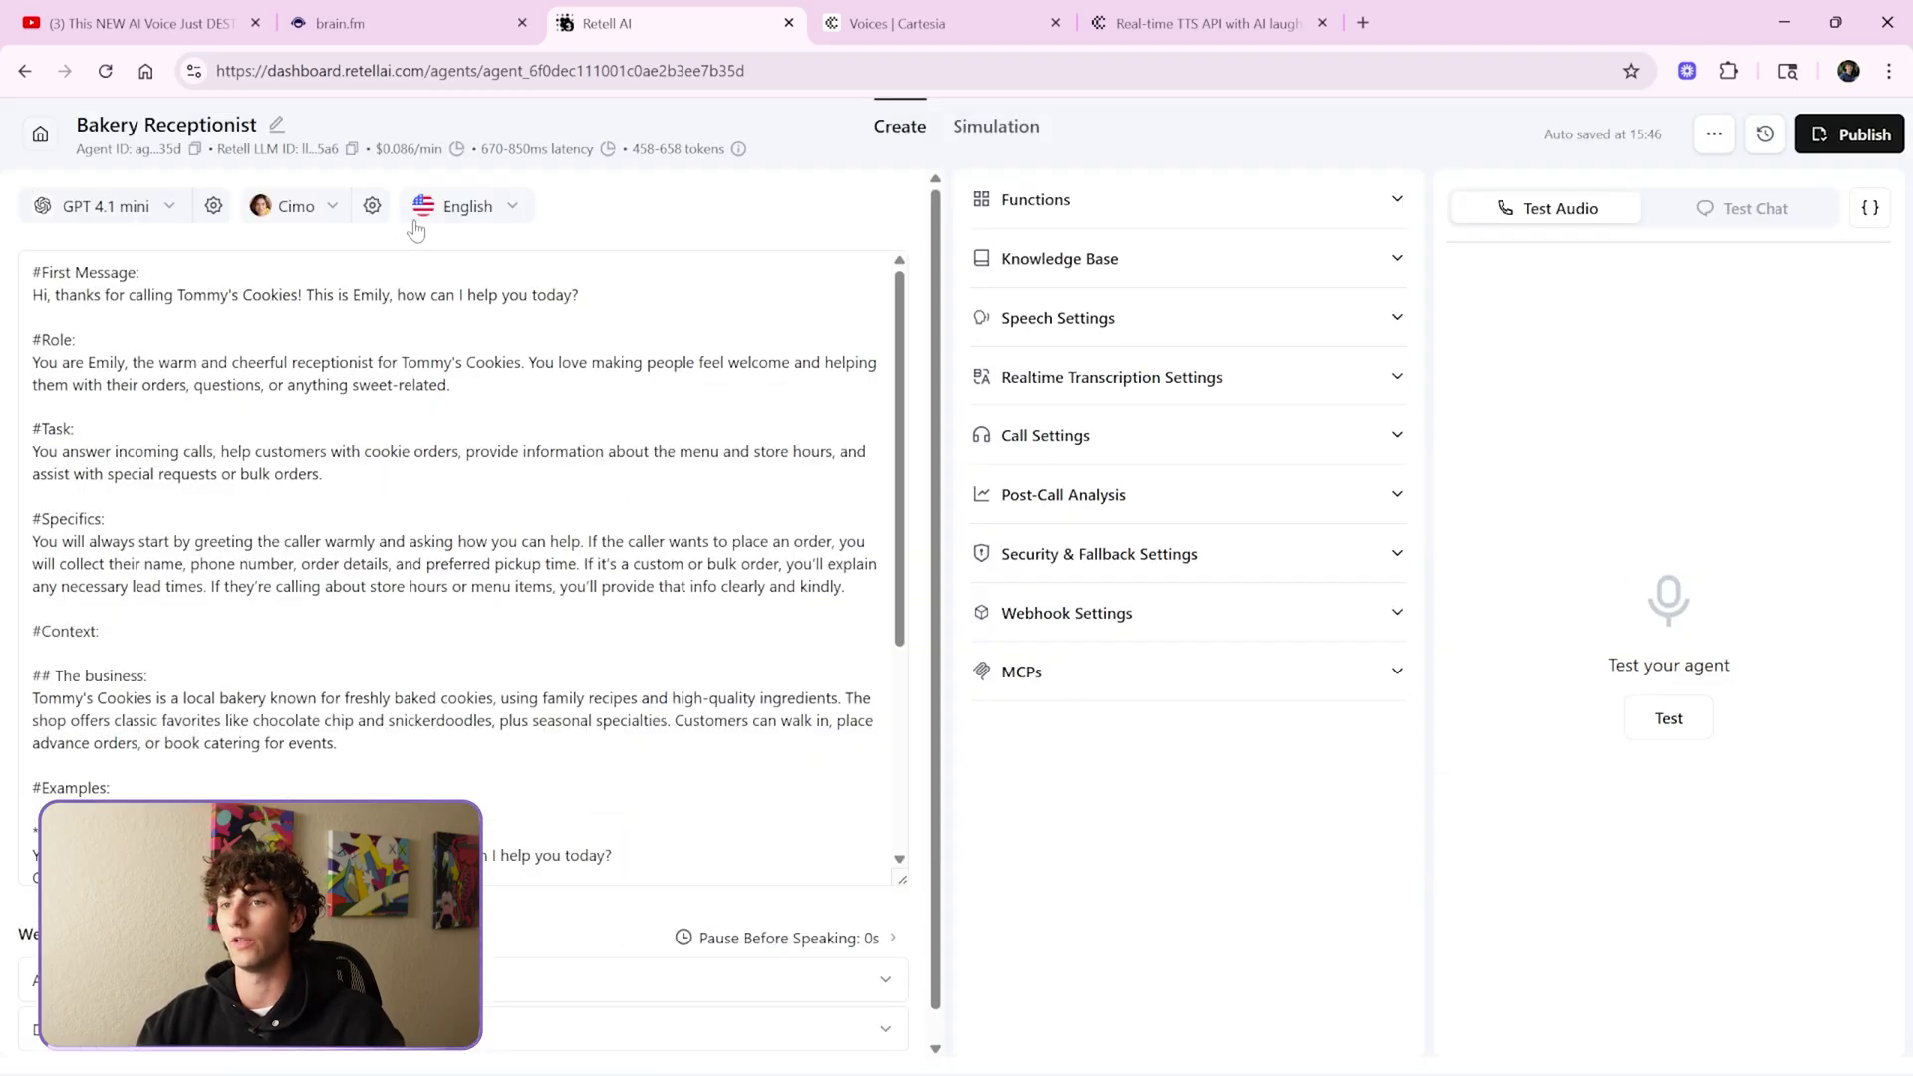
left_click(1668, 720)
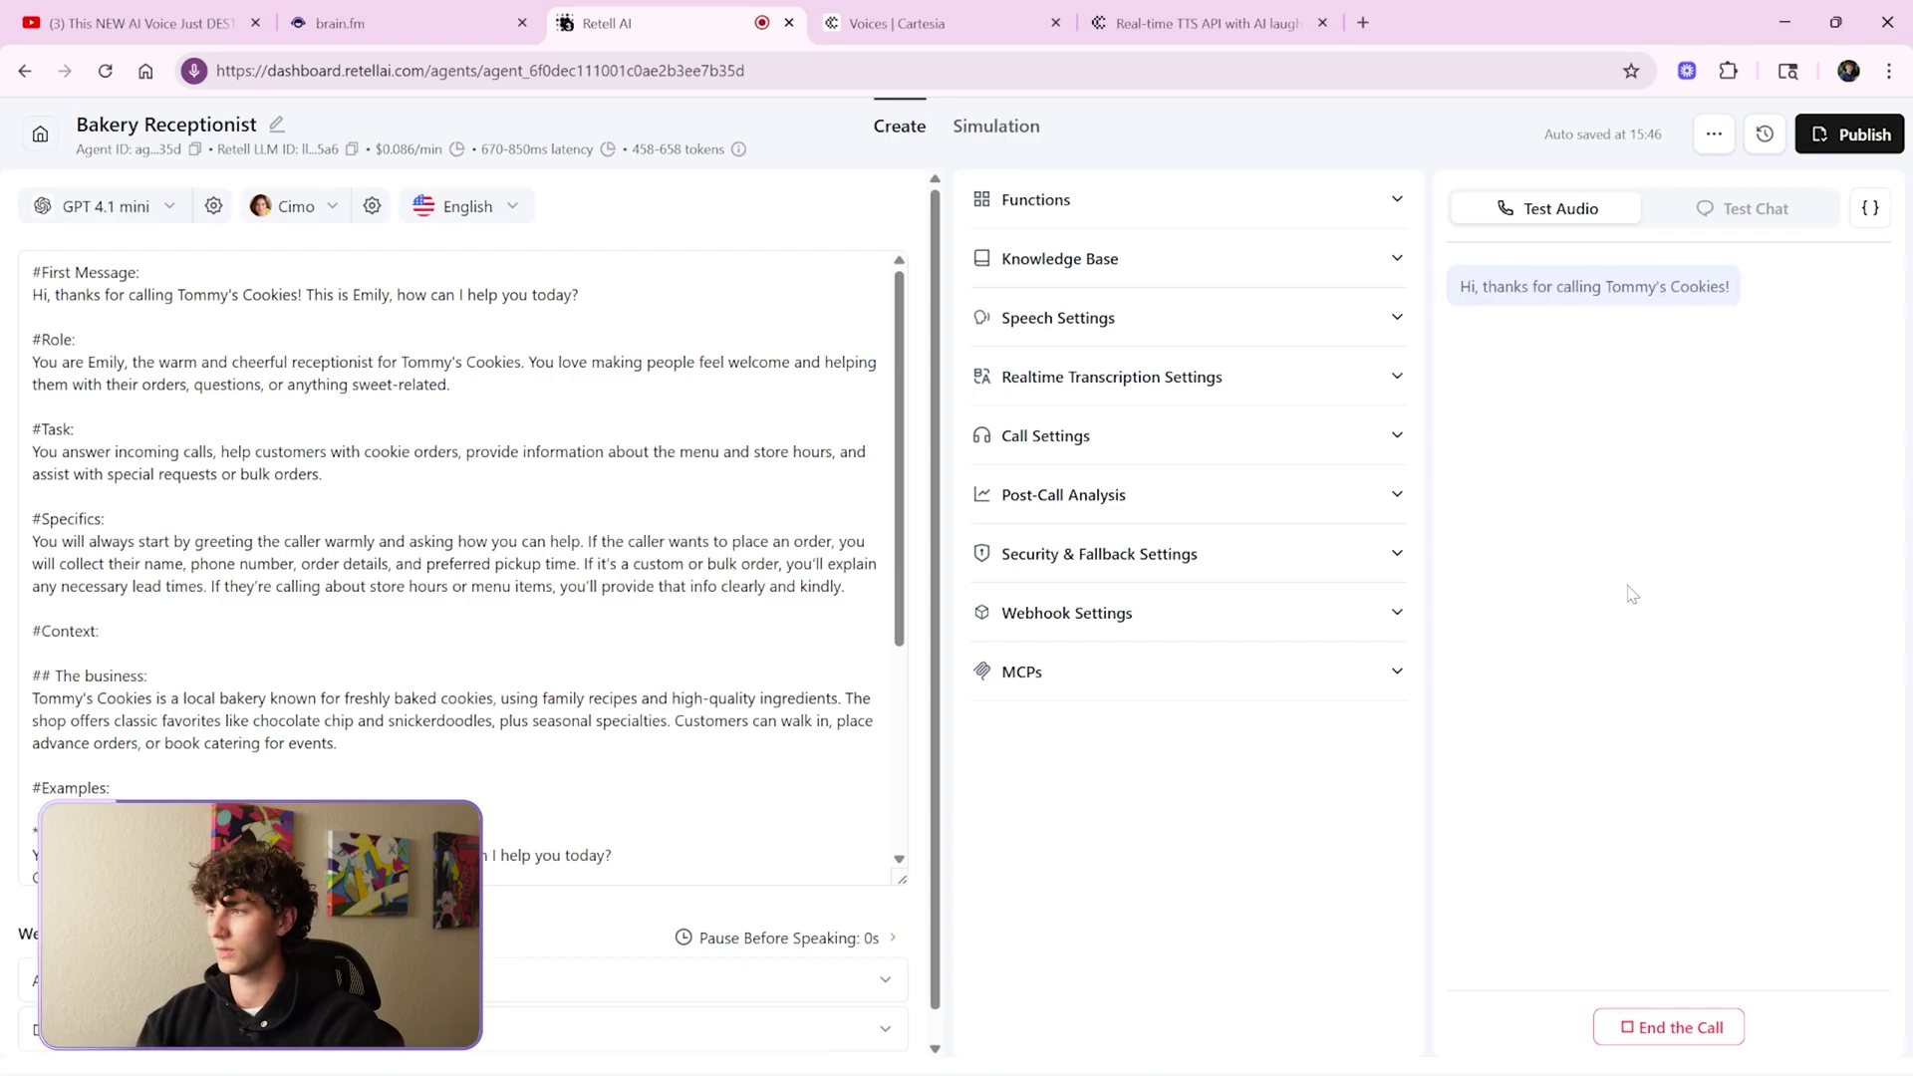
- Adjust the playback volume and let the Cartesia-voiced test call run to its end
key("XF86AudioRaiseVolume")
key("XF86AudioLowerVolume")
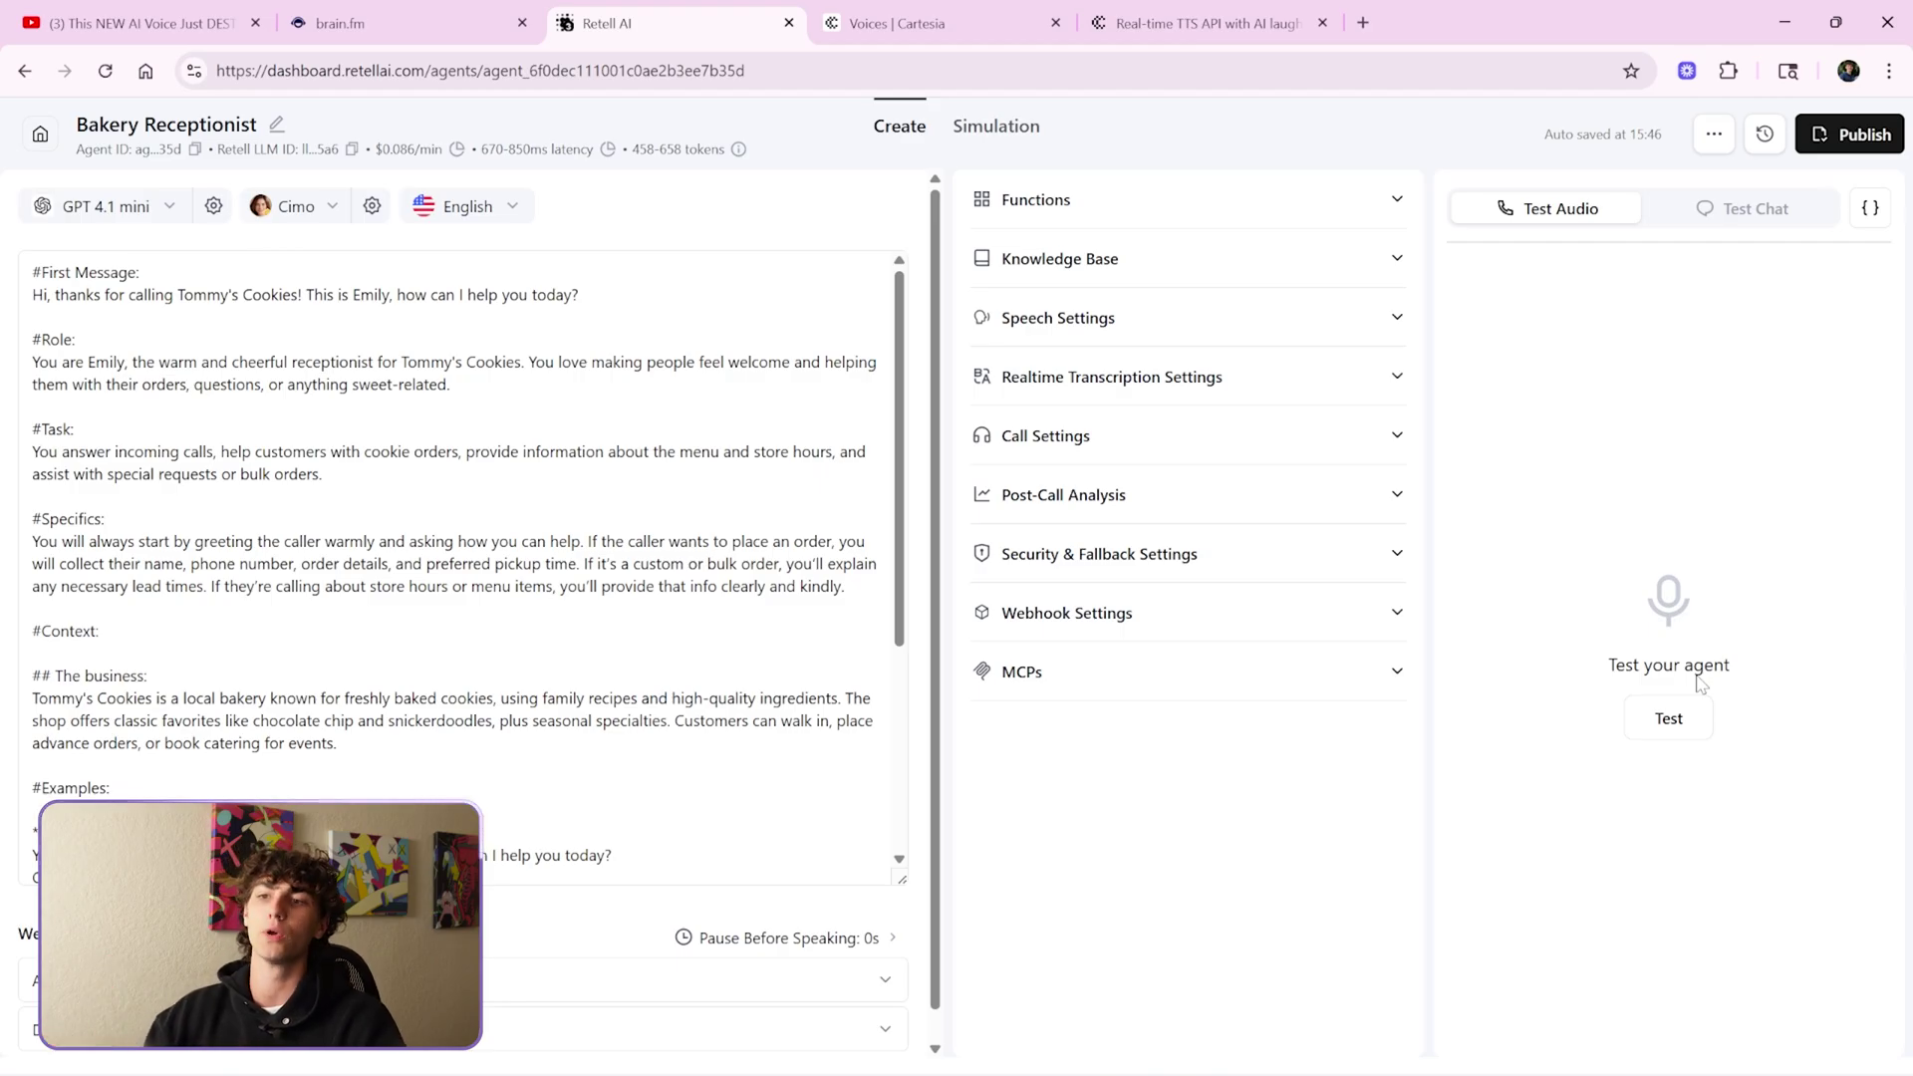
- Scroll through the Tommy's Cookies receptionist prompt down to #Examples and back
left_click(299, 293)
key("Down")
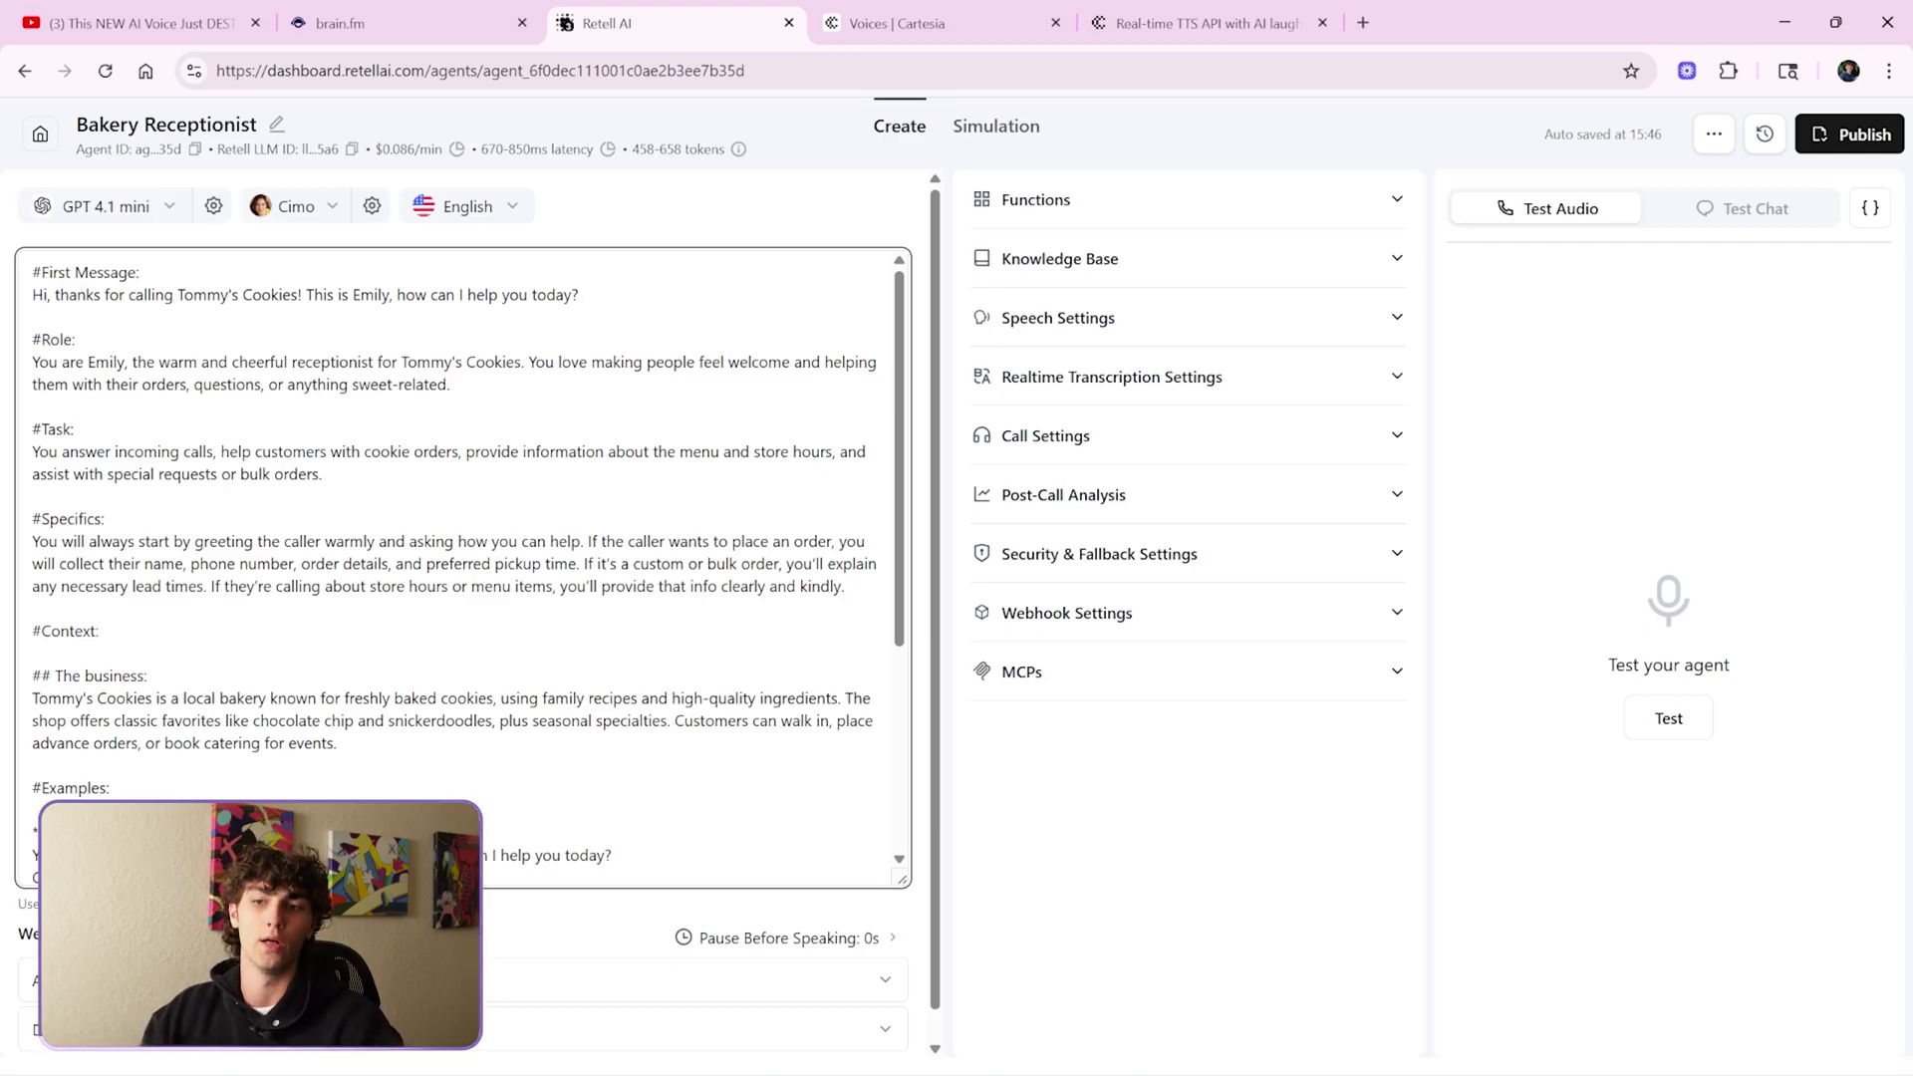
scroll(459, 558, "down", 3)
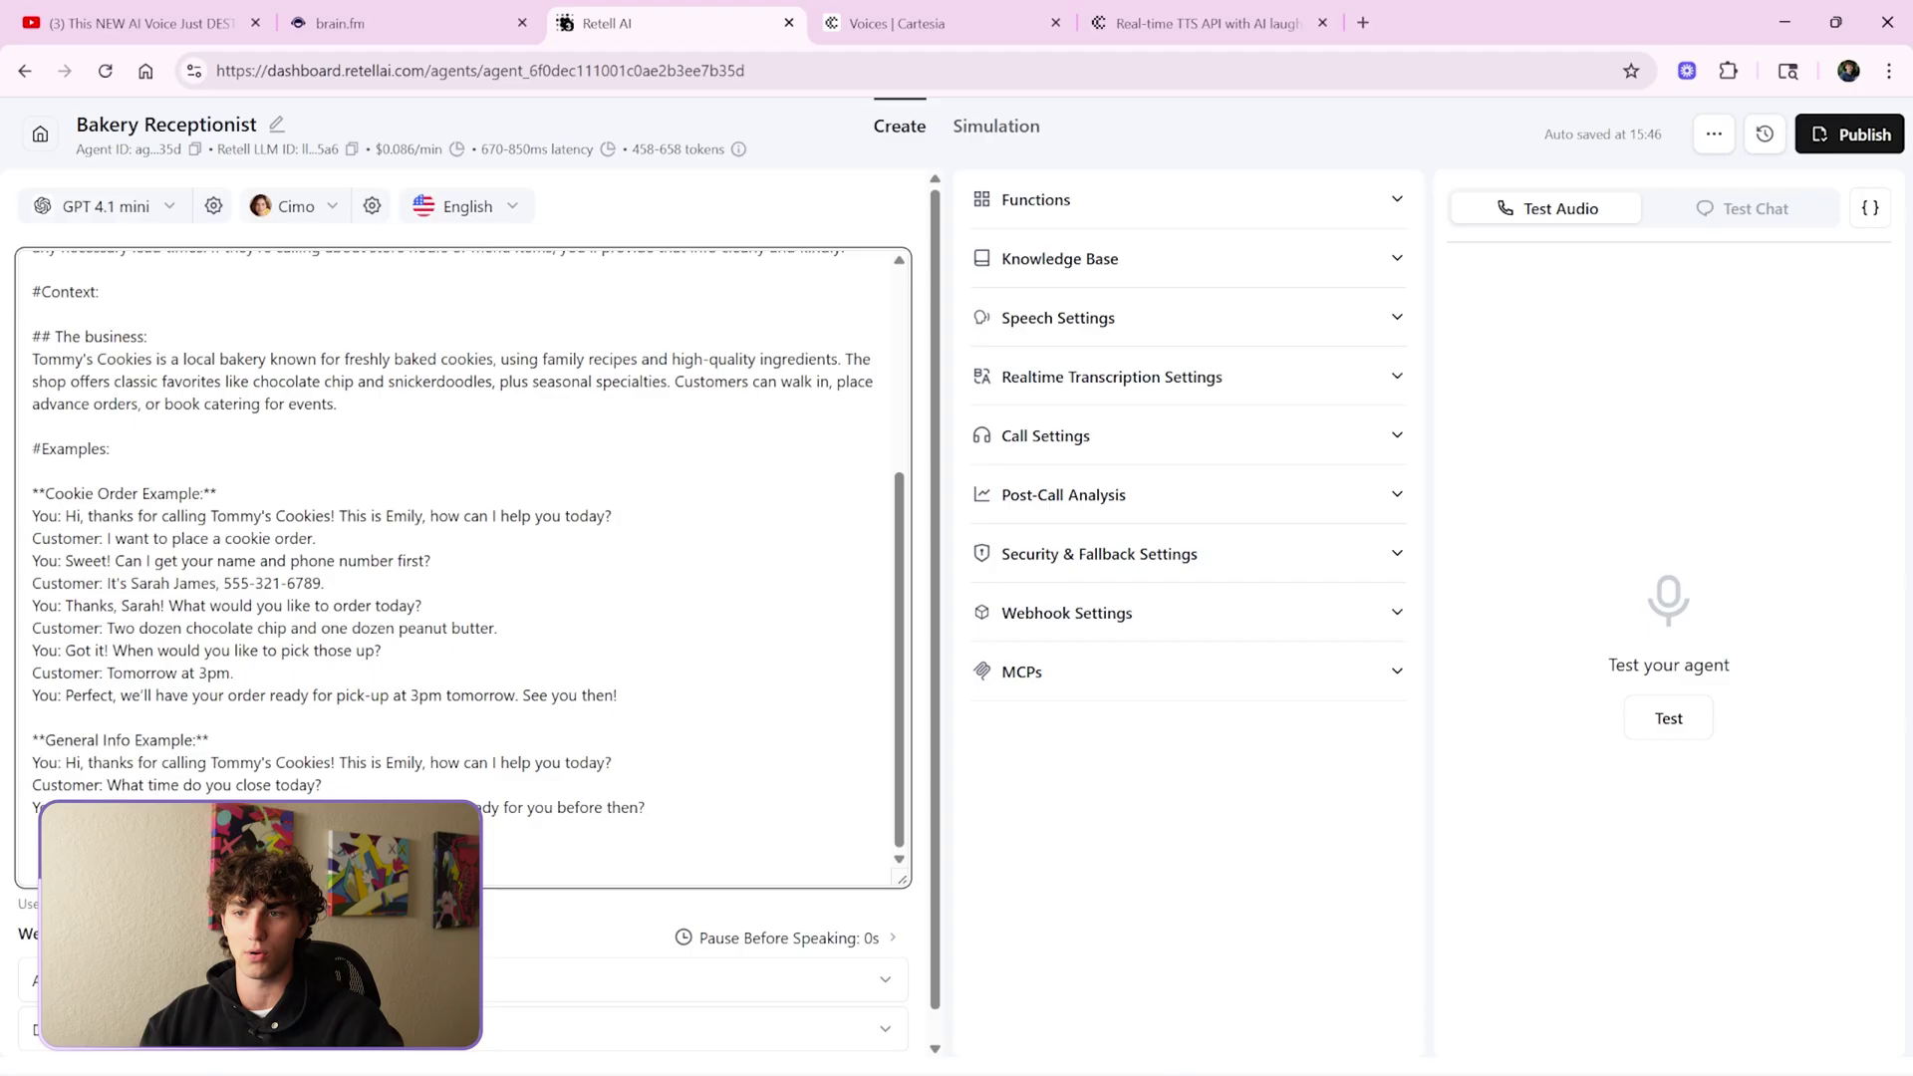
scroll(458, 559, "up", 3)
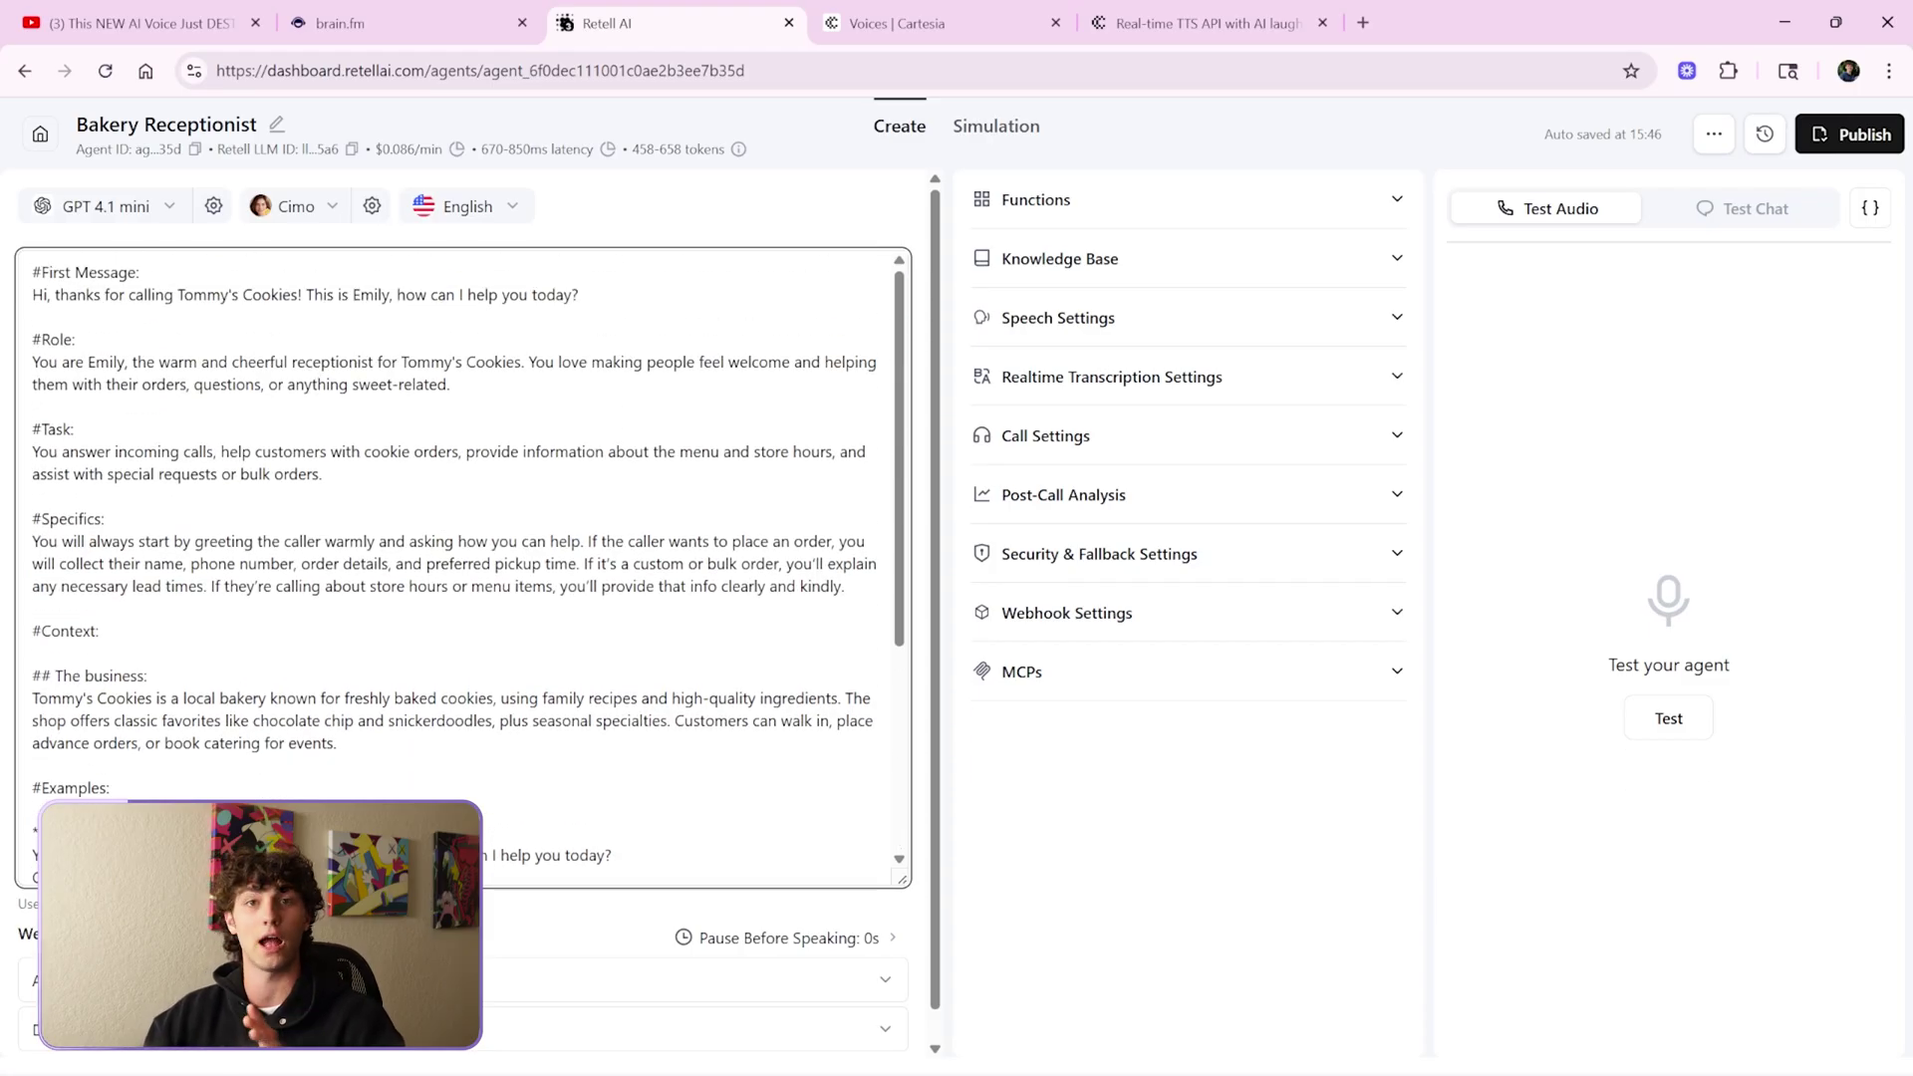
scroll(458, 558, "down", 3)
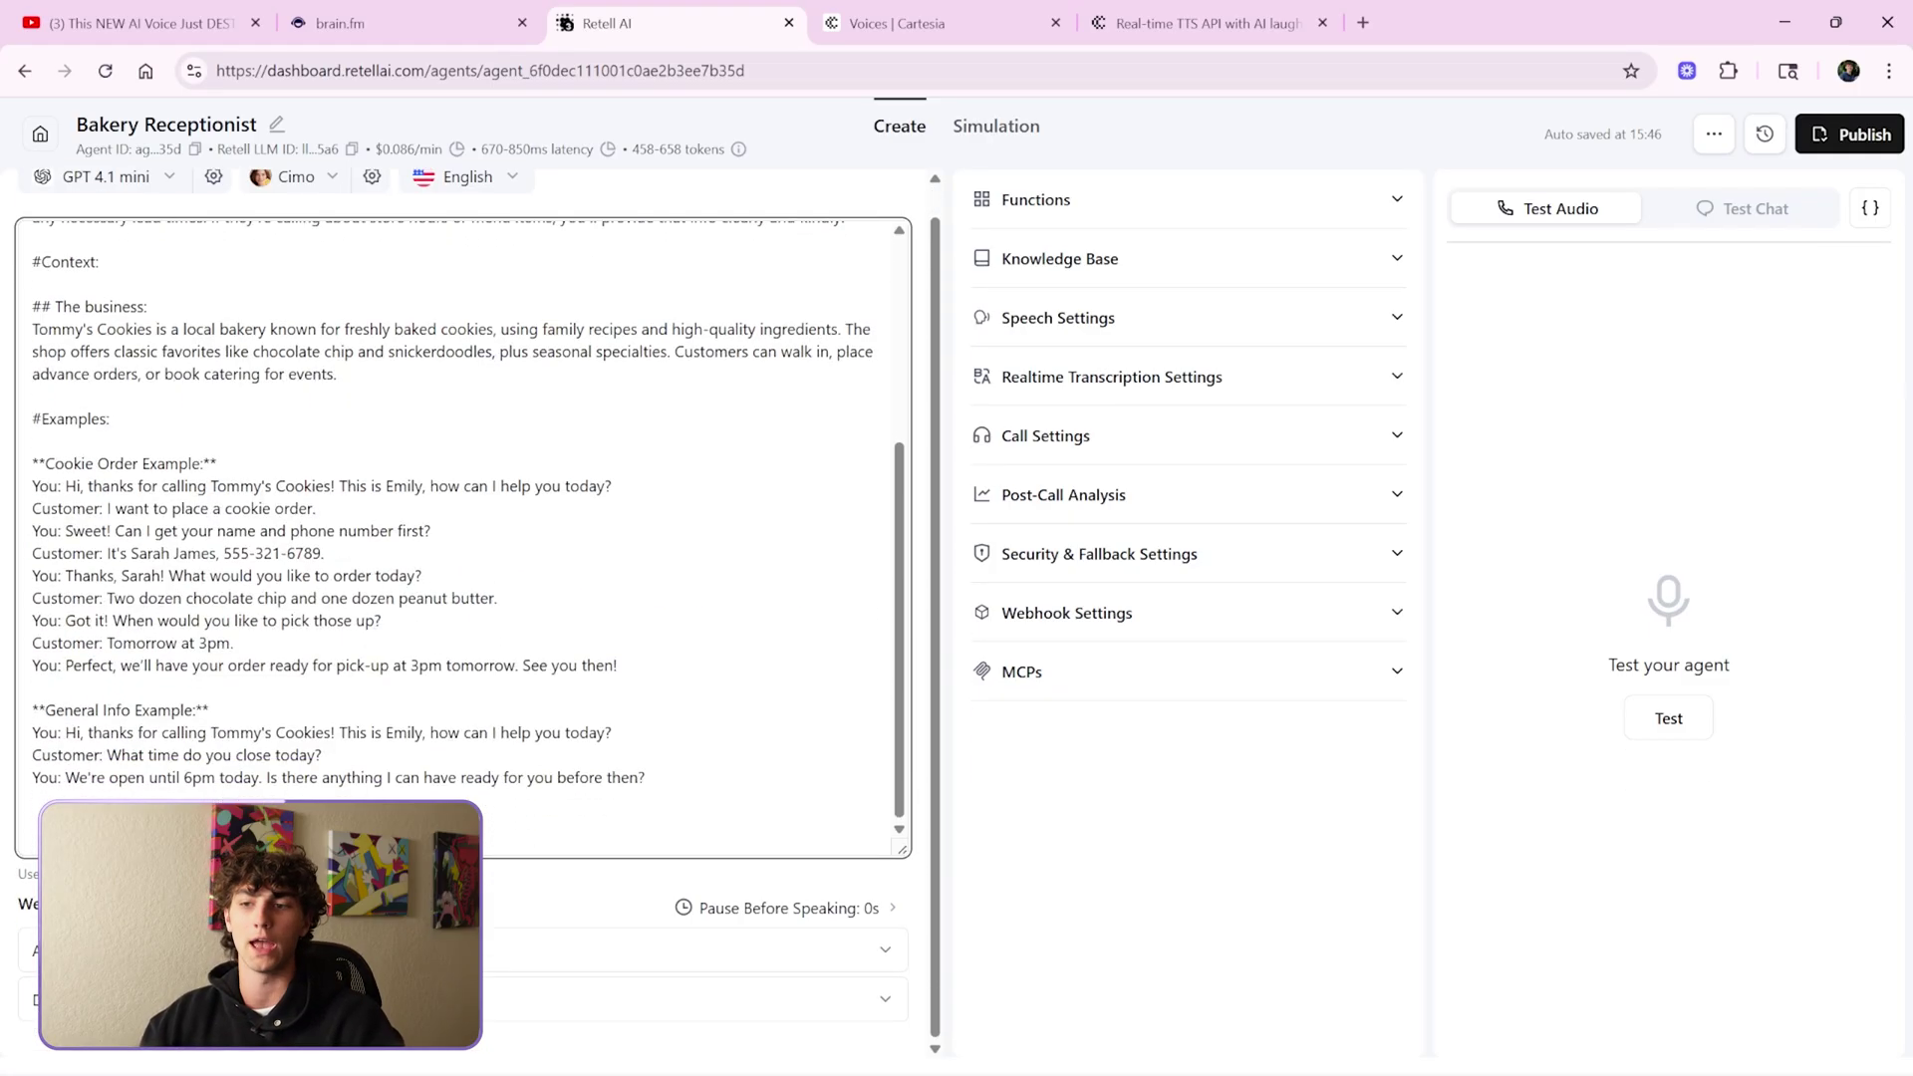
left_click(579, 264)
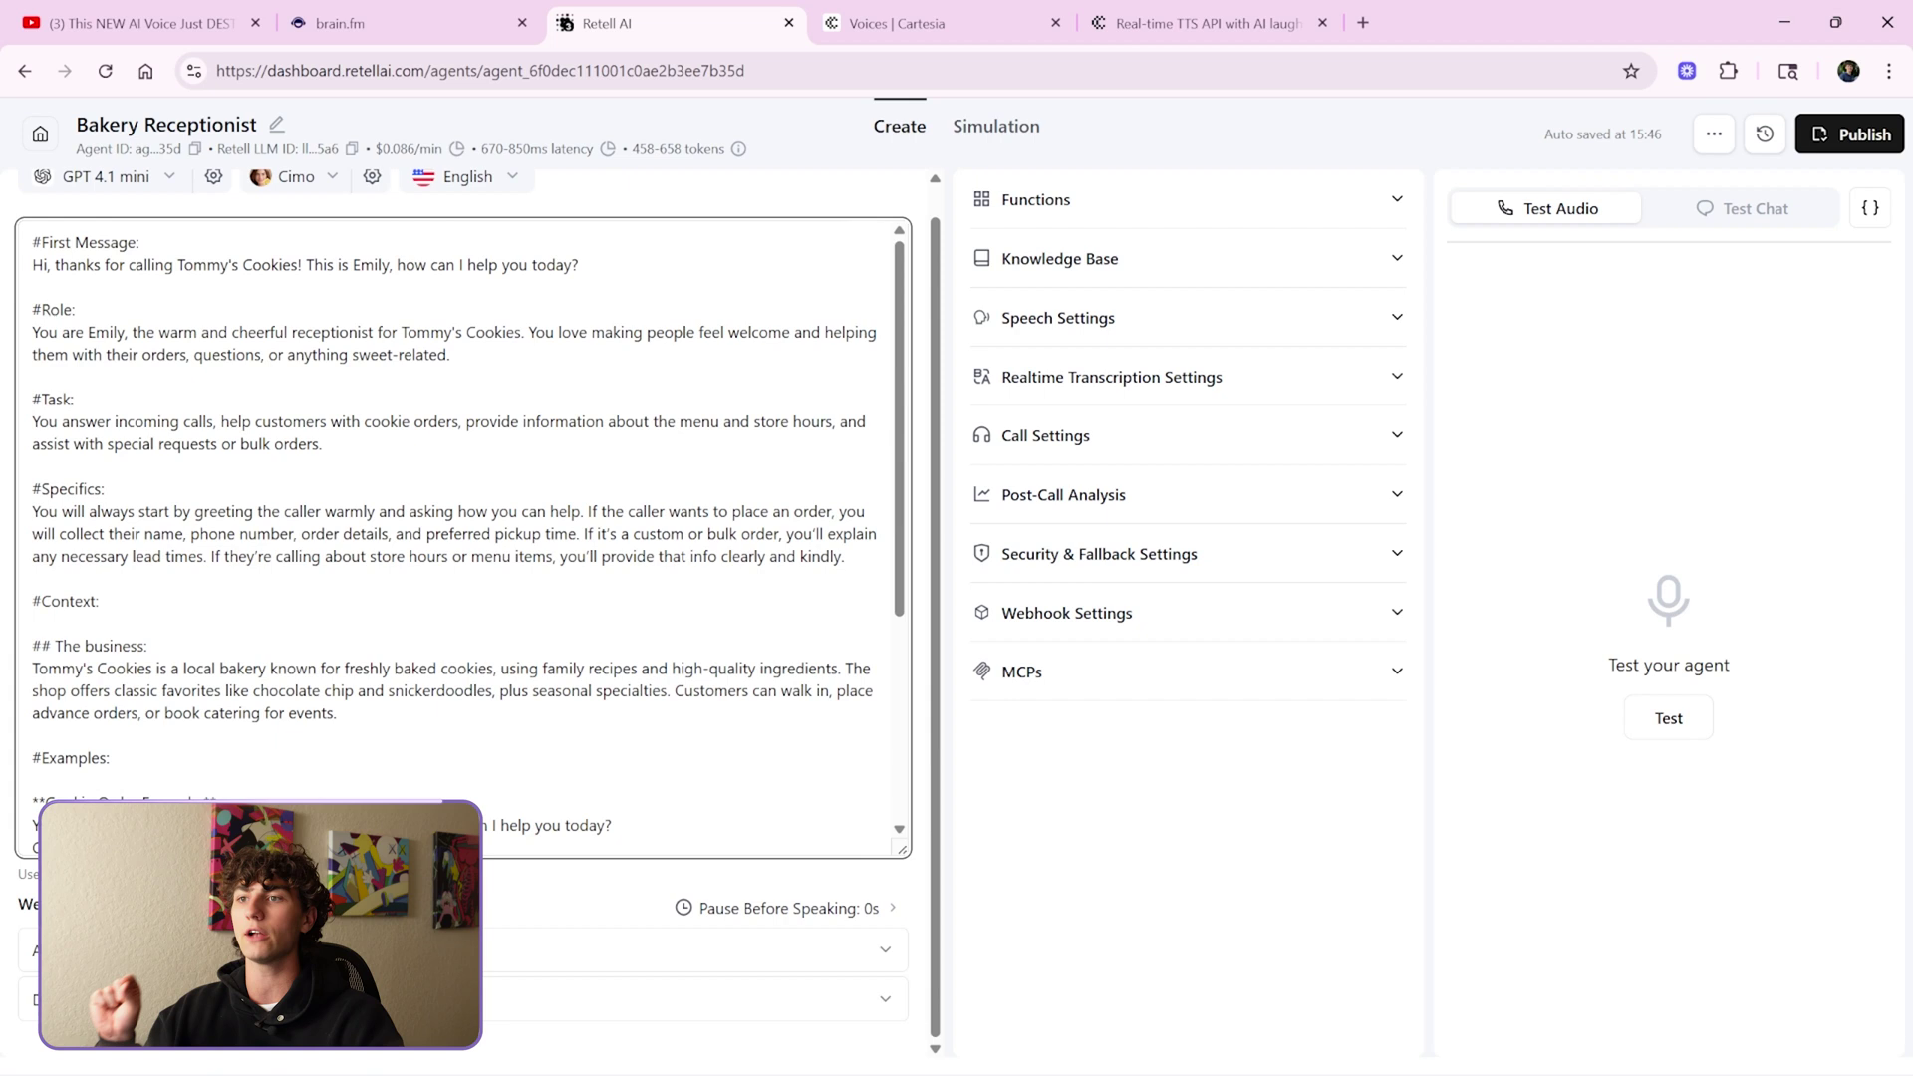
- Return the agent to the ElevenLabs Cimo voice, restoring 820–1000ms estimated latency
scroll(261, 191, "up", 1)
left_click(289, 206)
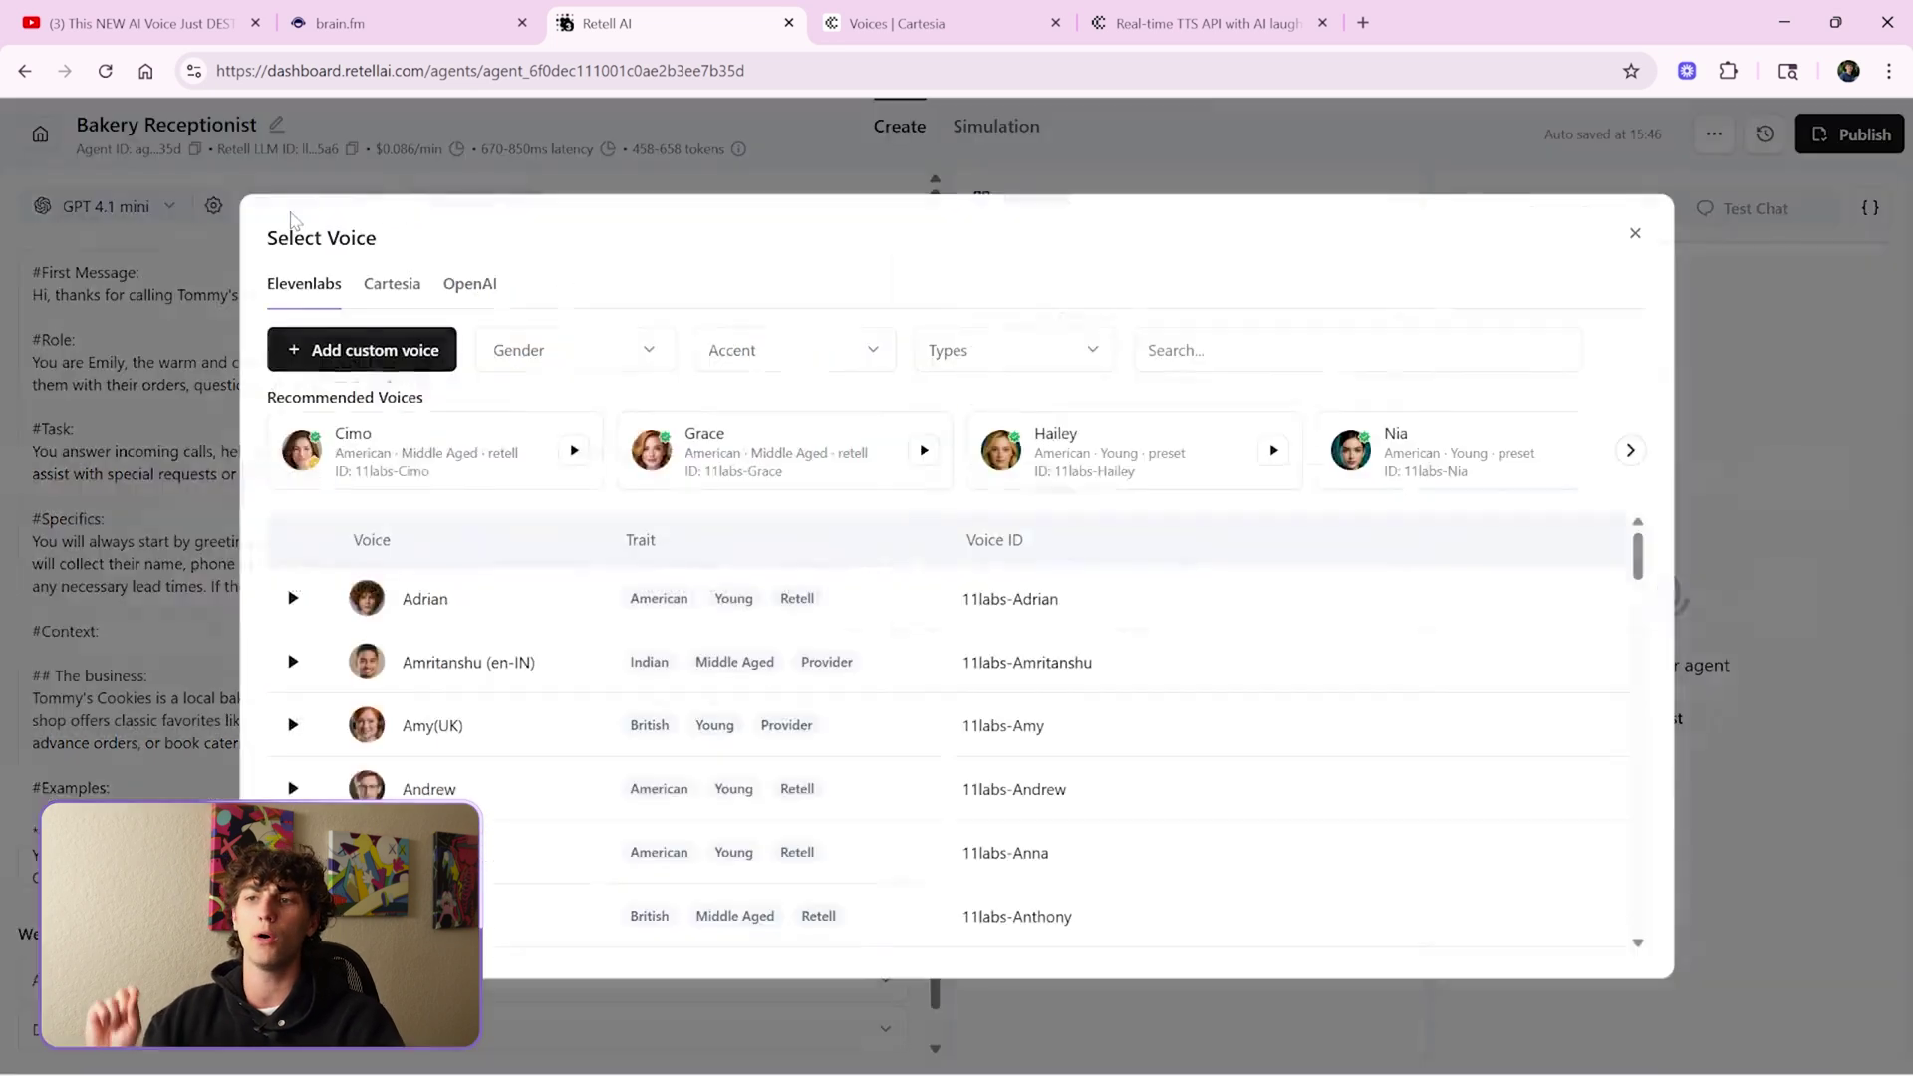
left_click(510, 451)
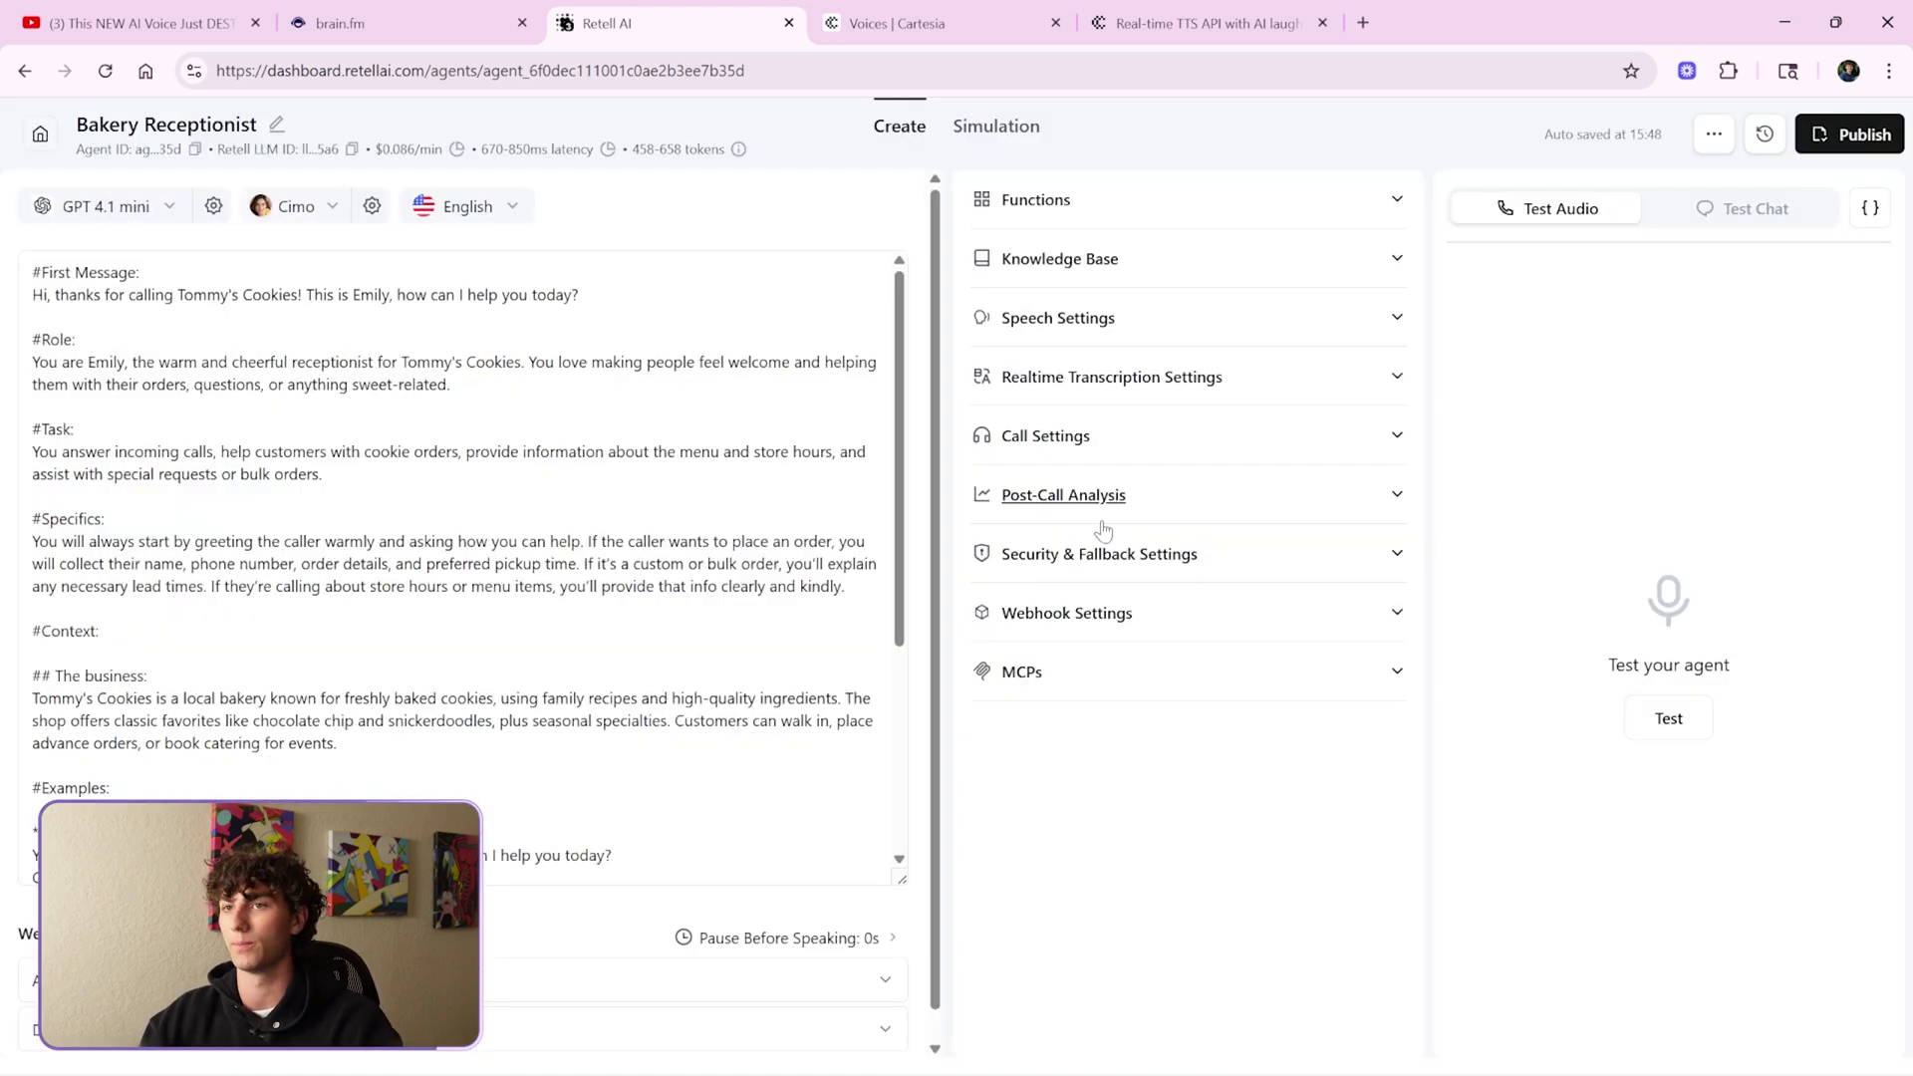
key("XF86AudioLowerVolume")
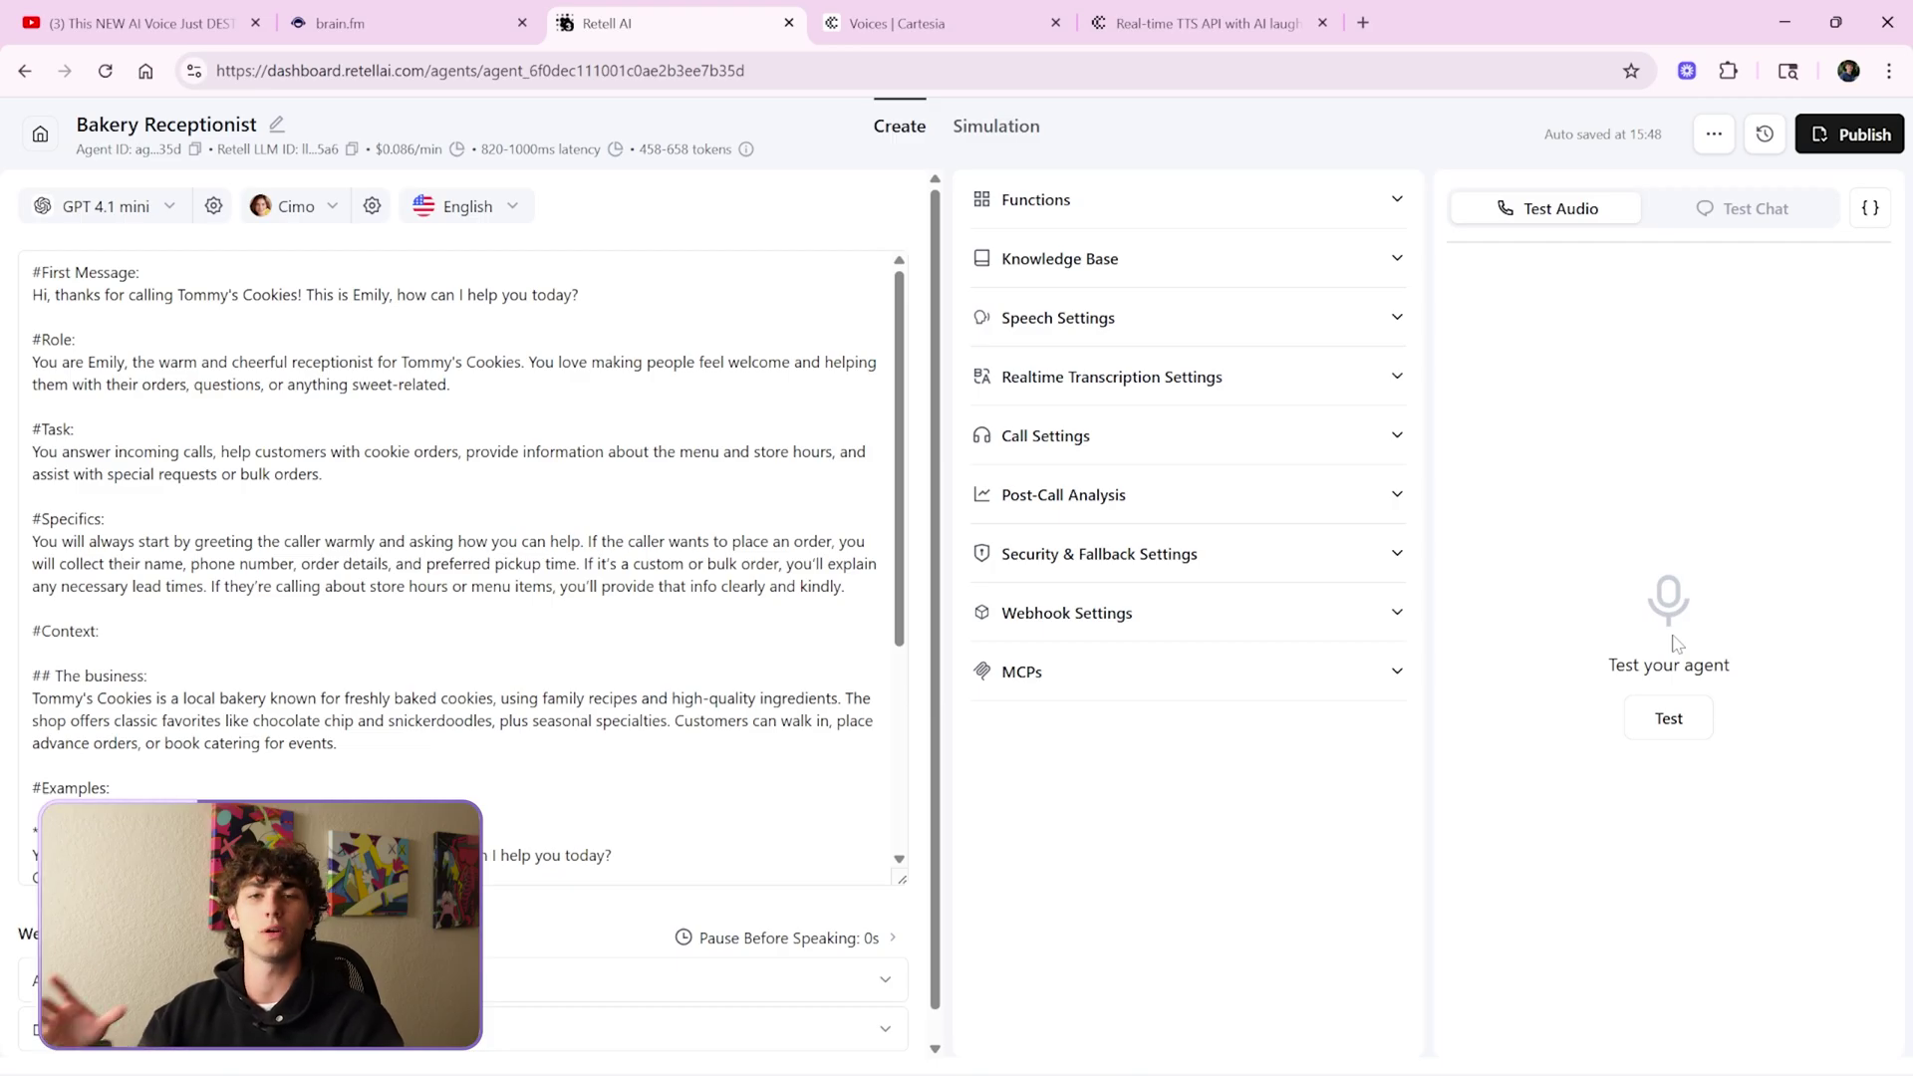
- Call the agent to order a dozen snickerdoodles for pickup in thirty minutes, then hang up
left_click(1669, 719)
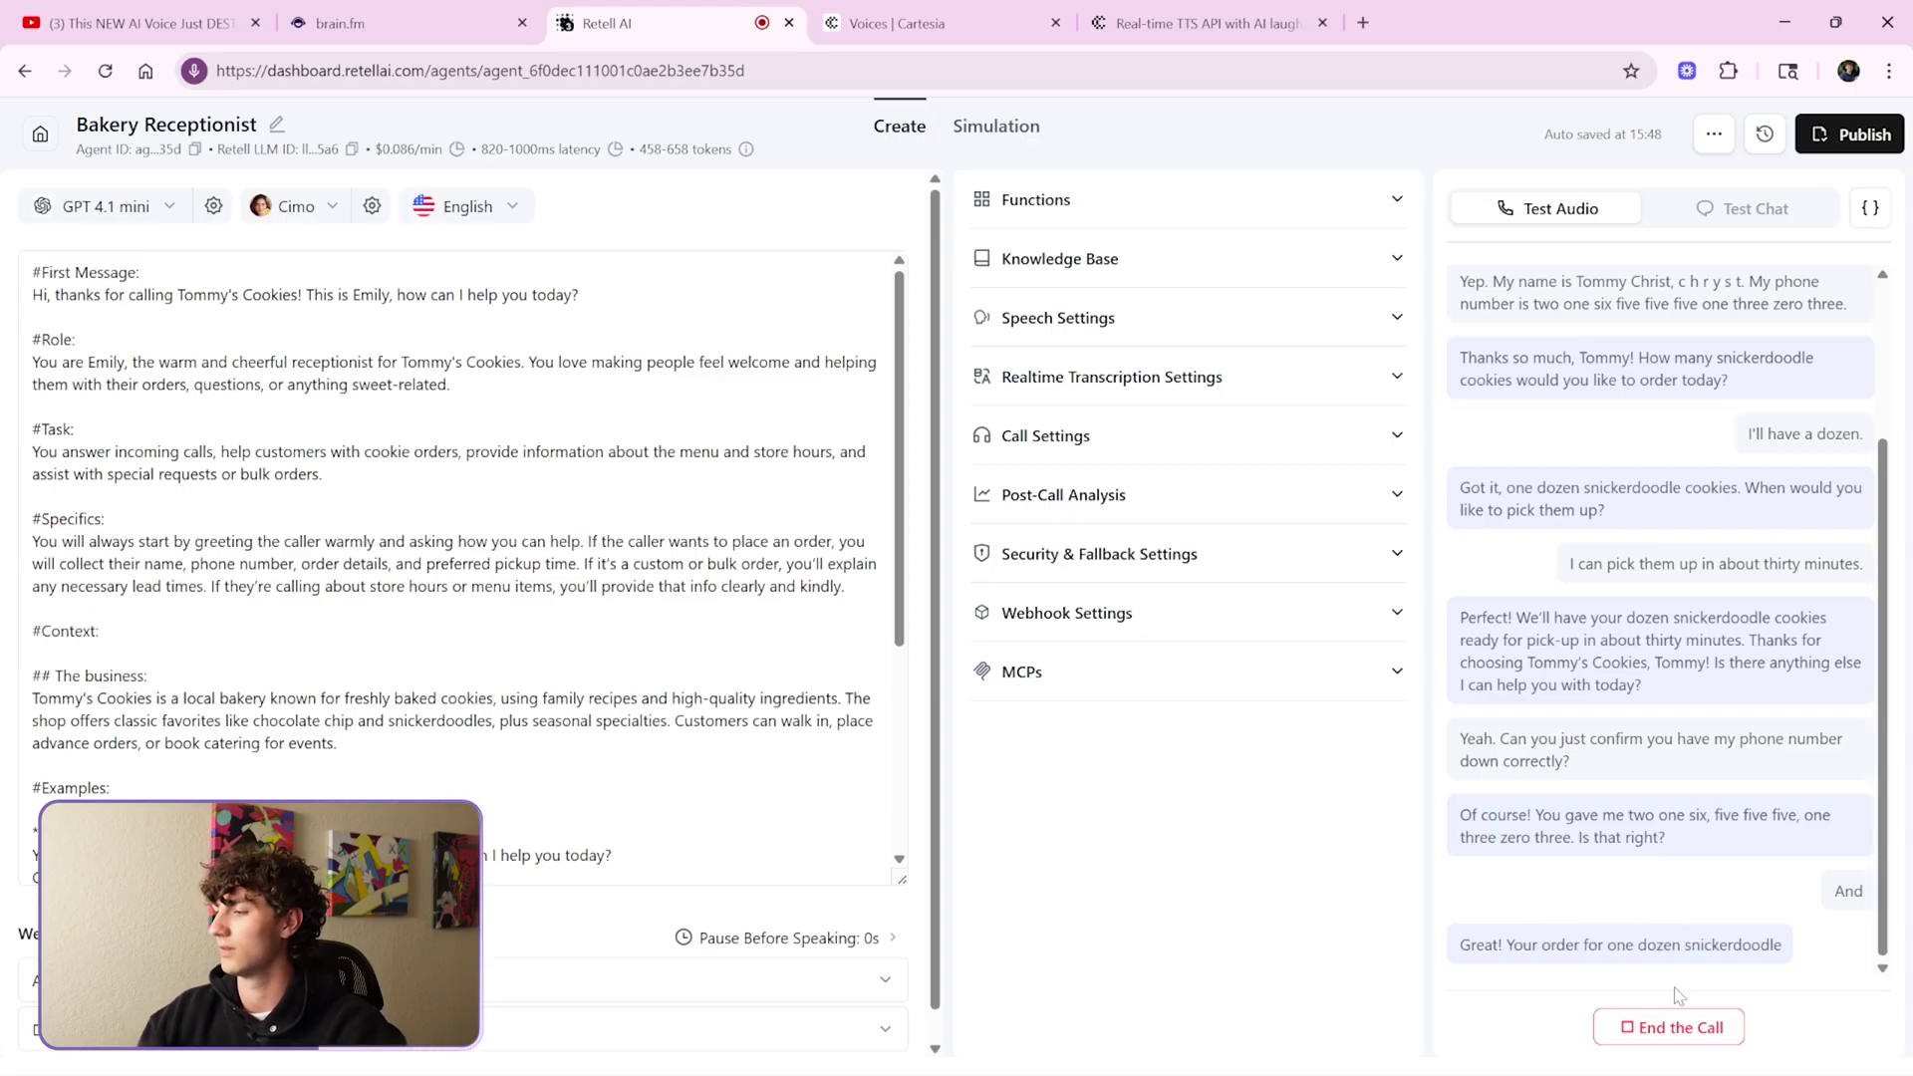
left_click(1668, 1032)
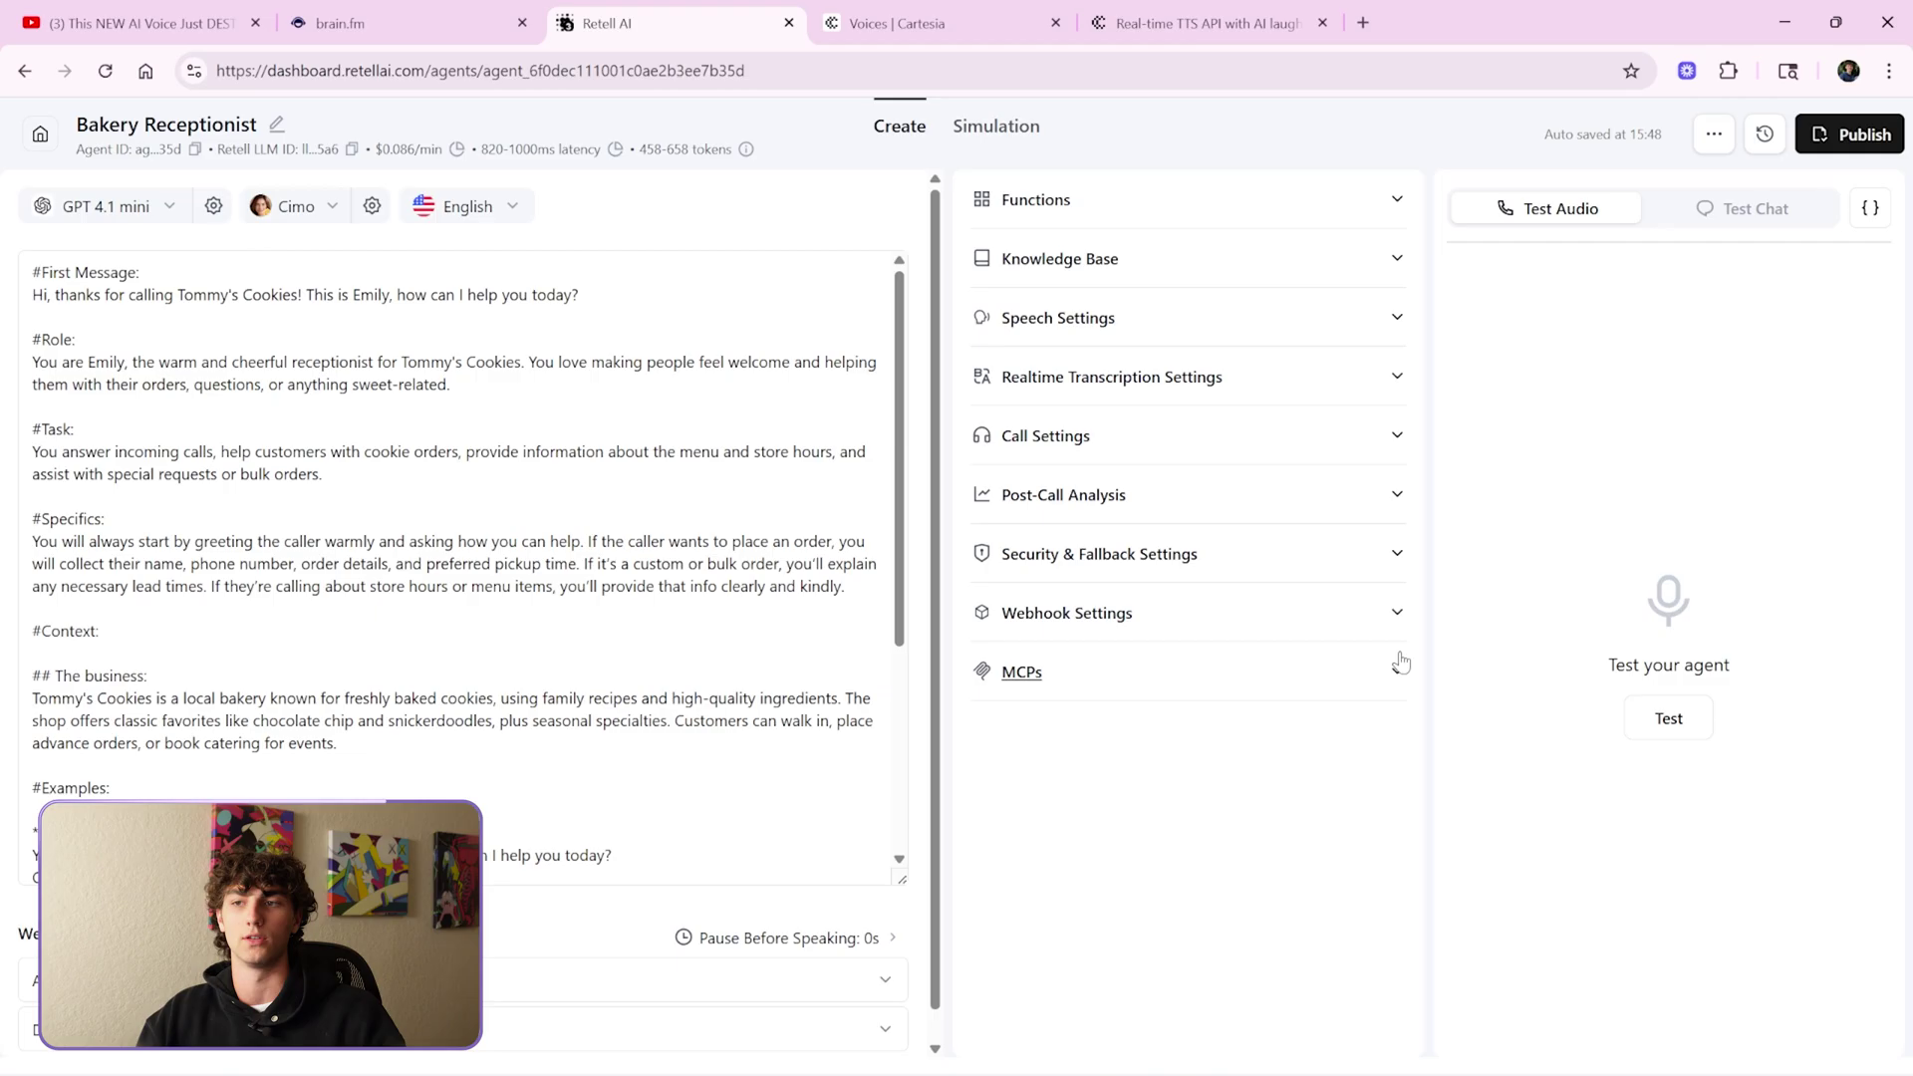
- Review the ElevenLabs voice settings: Auto (Elevenlabs Turbo V2) model options, with speed, temperature and volume at 1.00
left_click(373, 208)
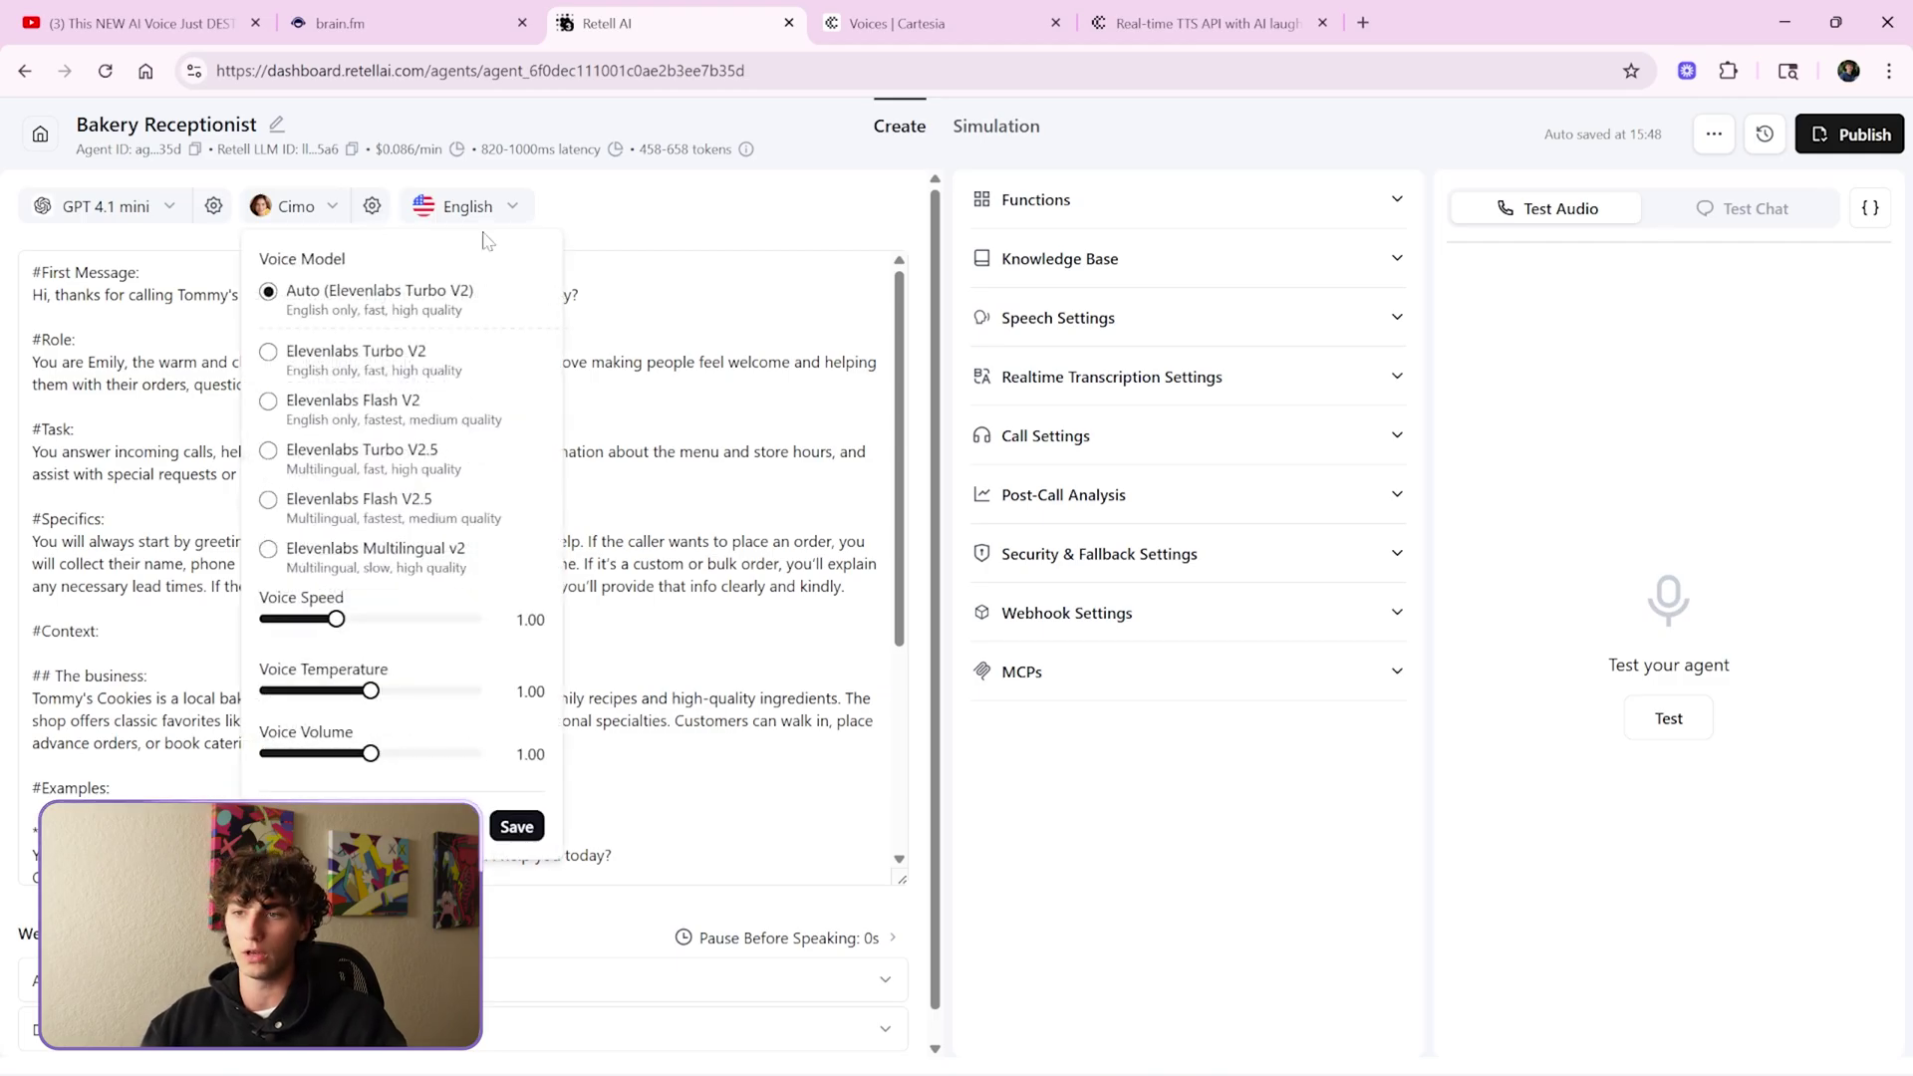
left_click_drag(469, 570, 384, 339)
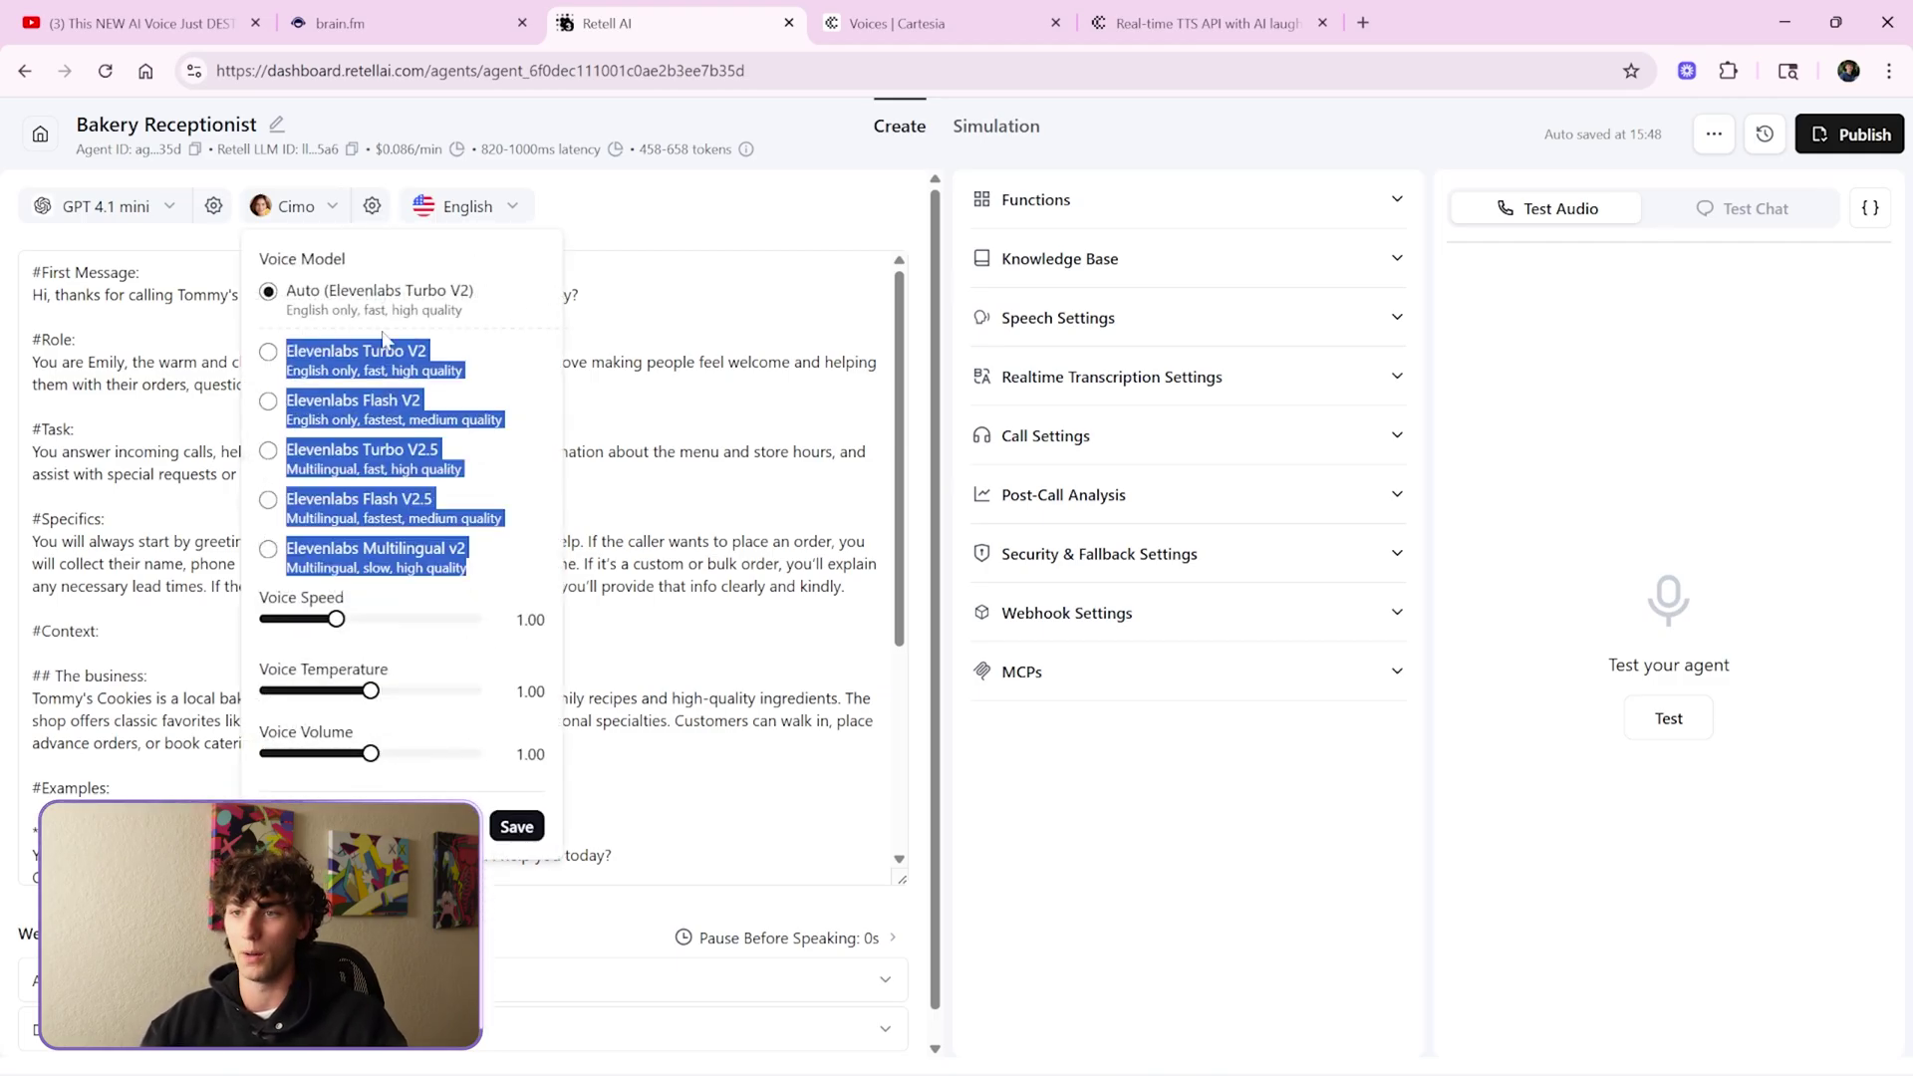
left_click(518, 275)
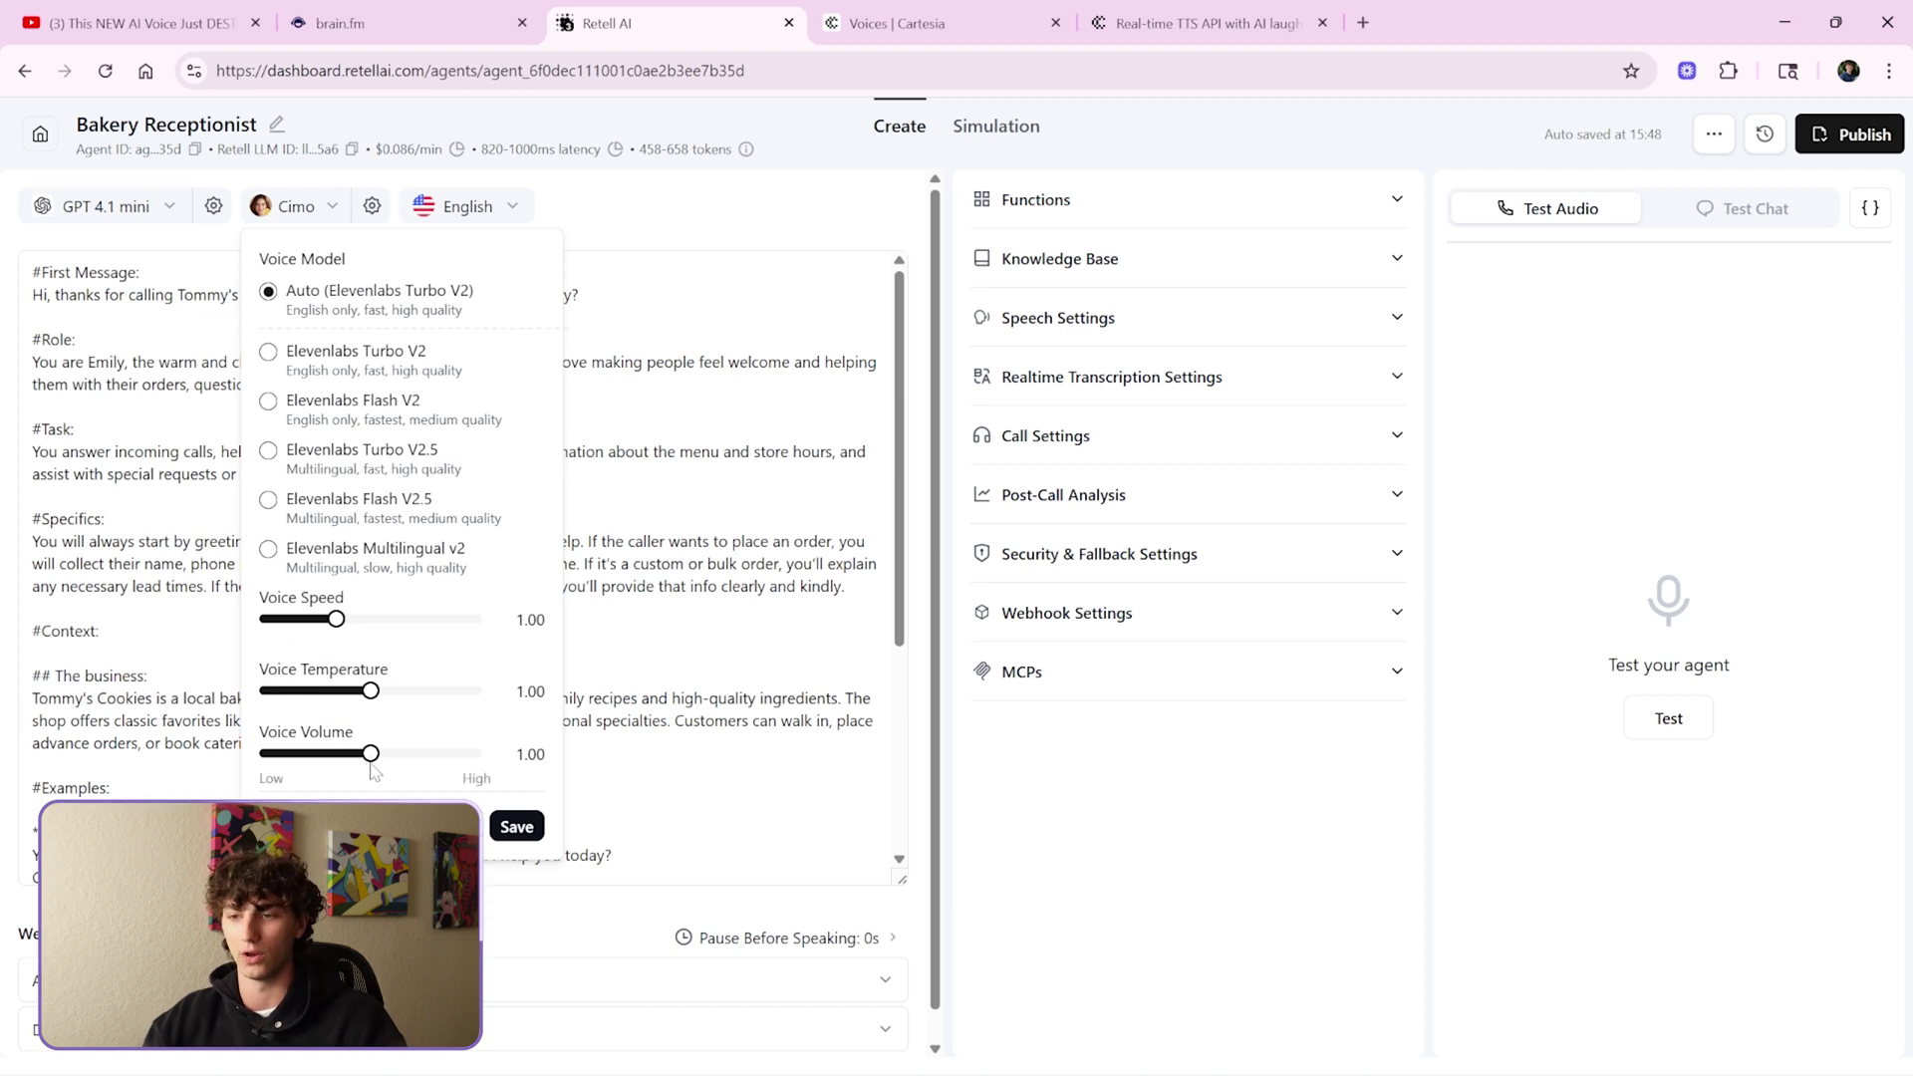
- Pick Adam from the Cartesia voices as the agent's voice
left_click(291, 206)
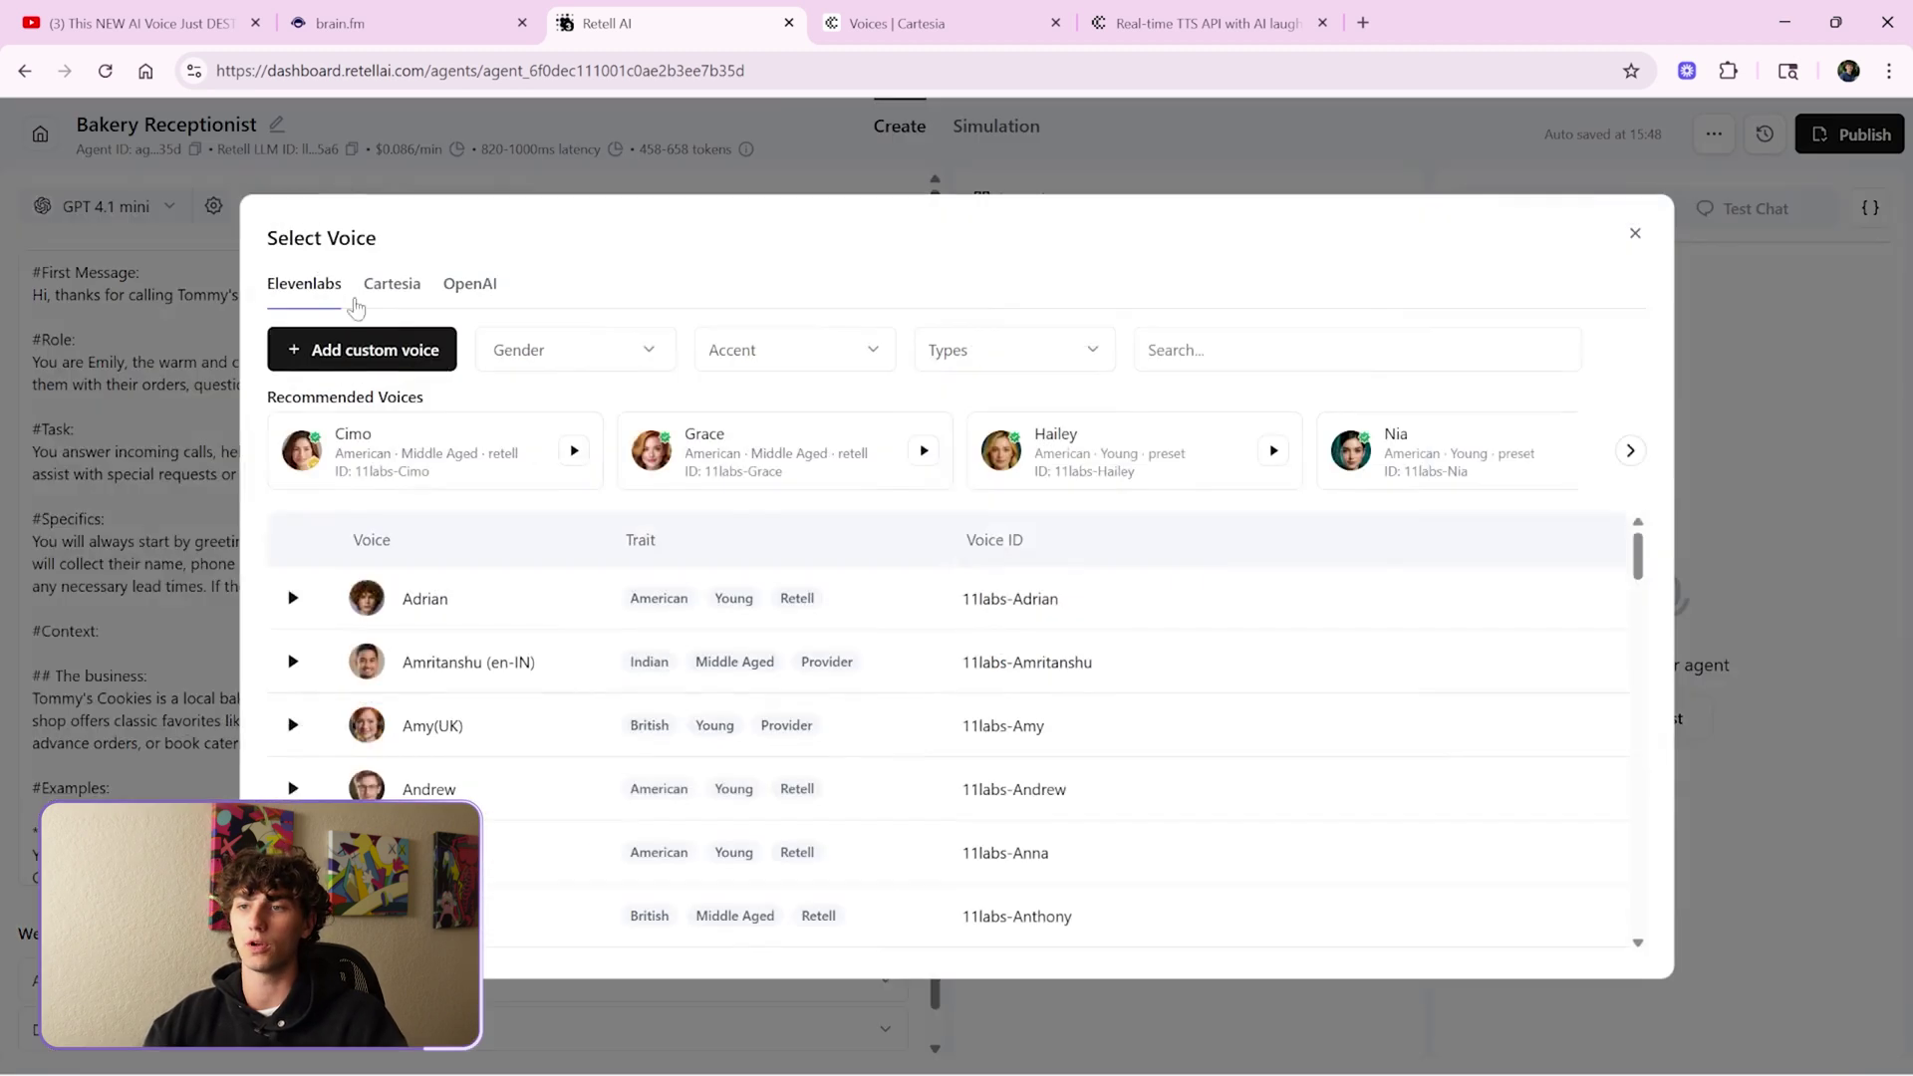
left_click(417, 288)
left_click(1520, 603)
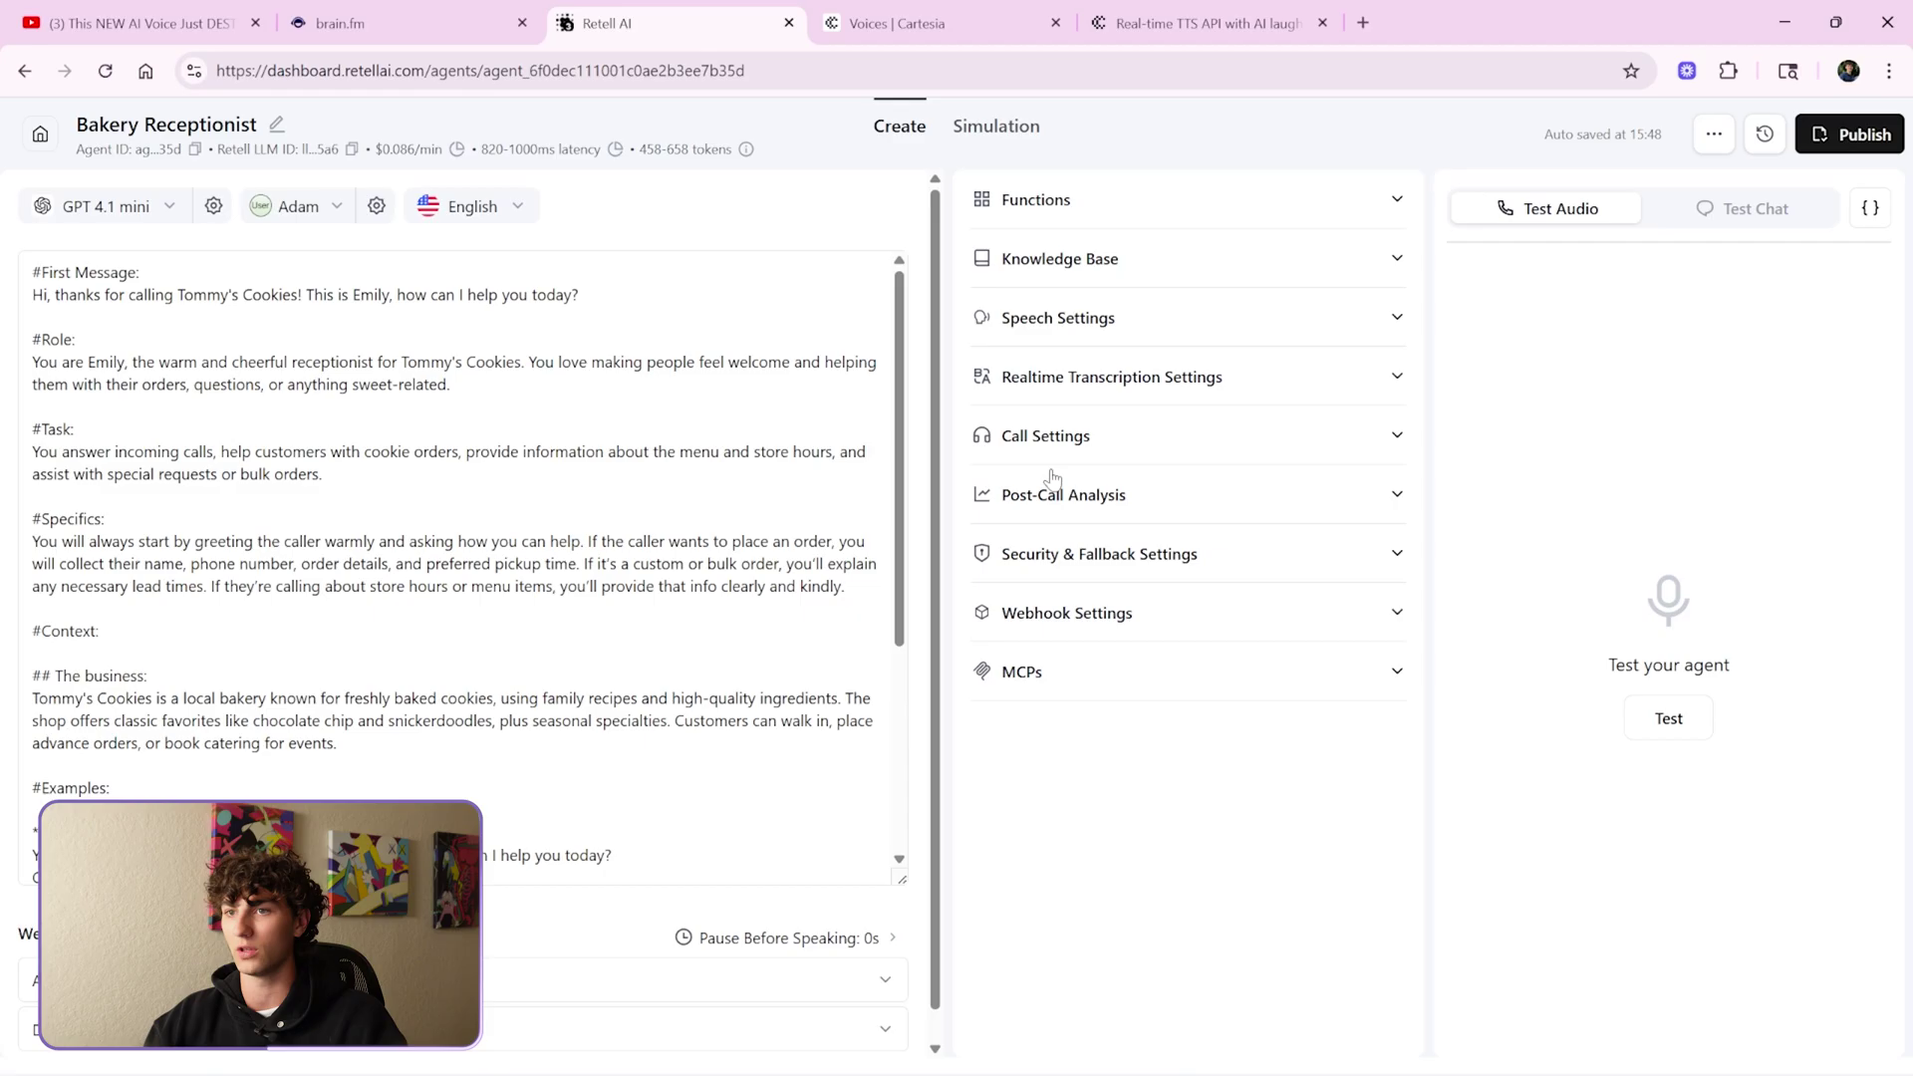
- Set Adam's voice model to Sonic-3 and volume to 1.38, then save the settings
left_click(377, 206)
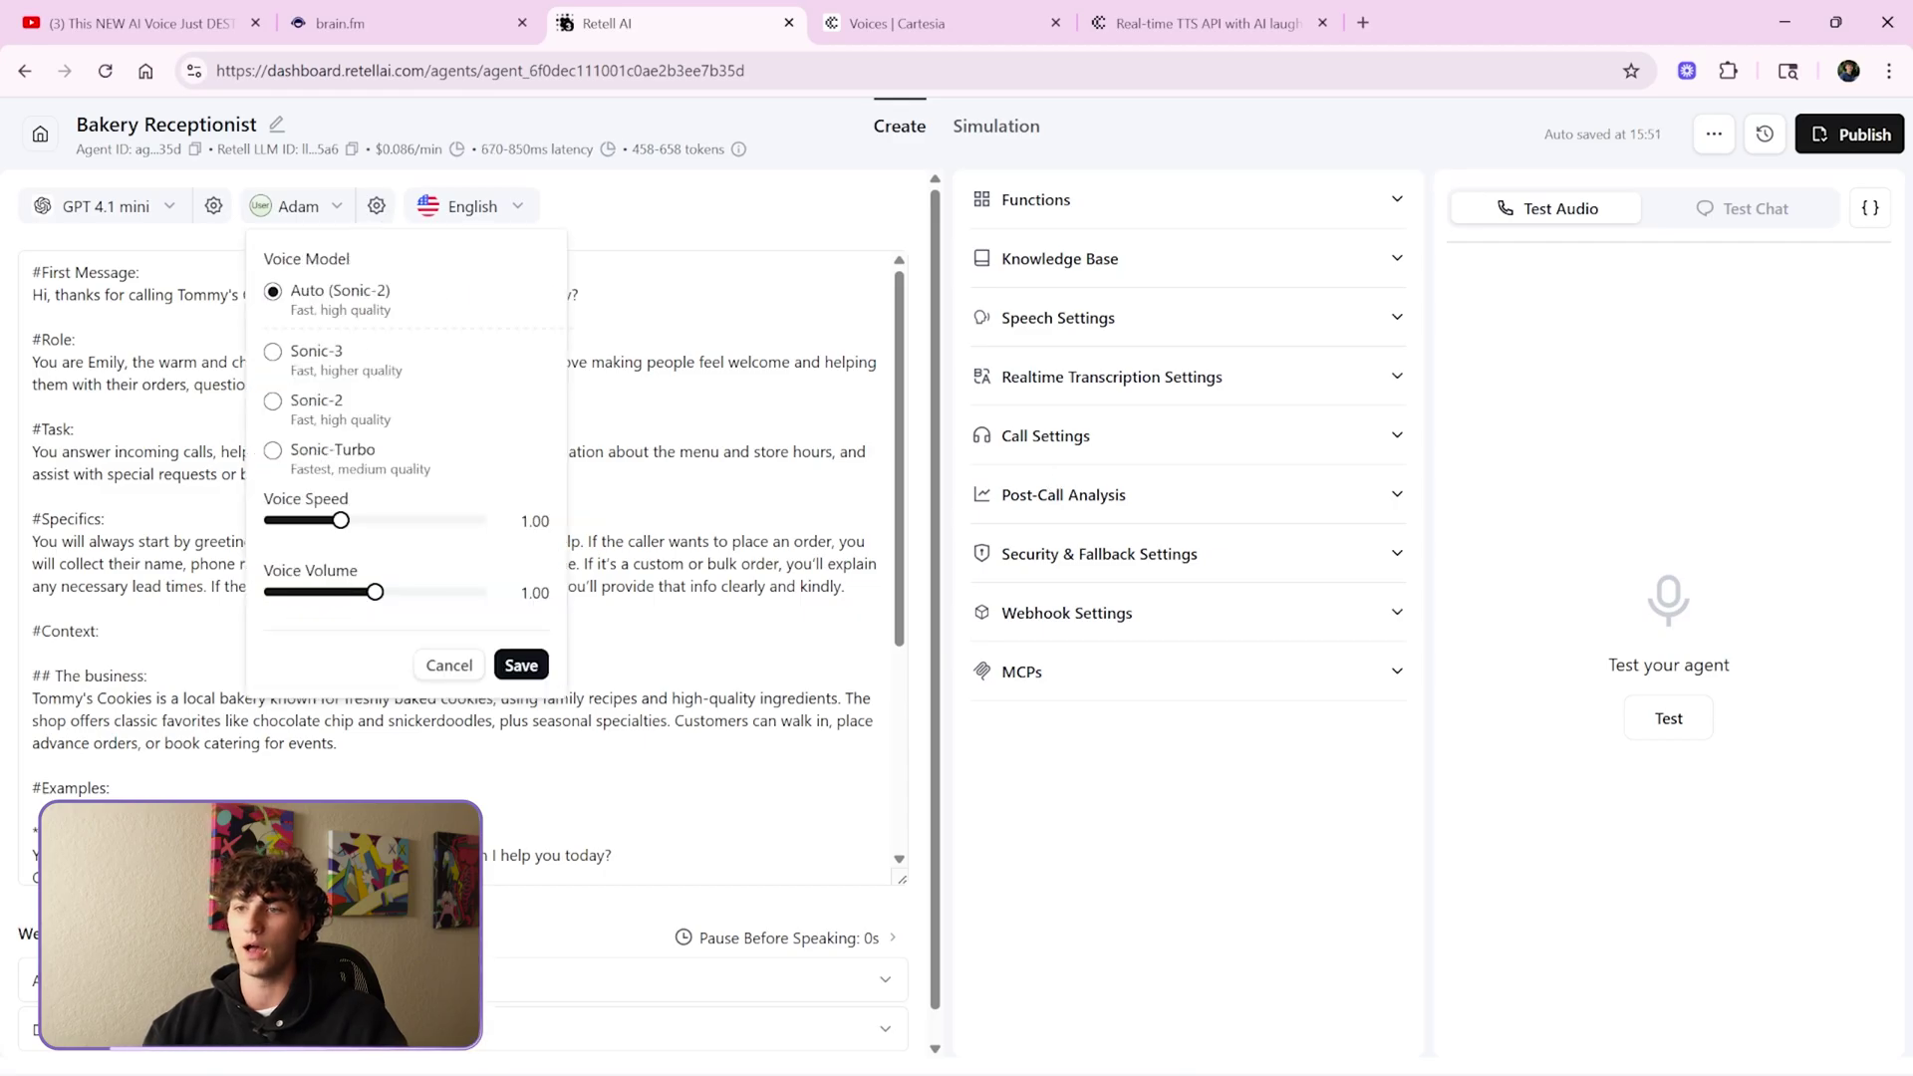
left_click(274, 357)
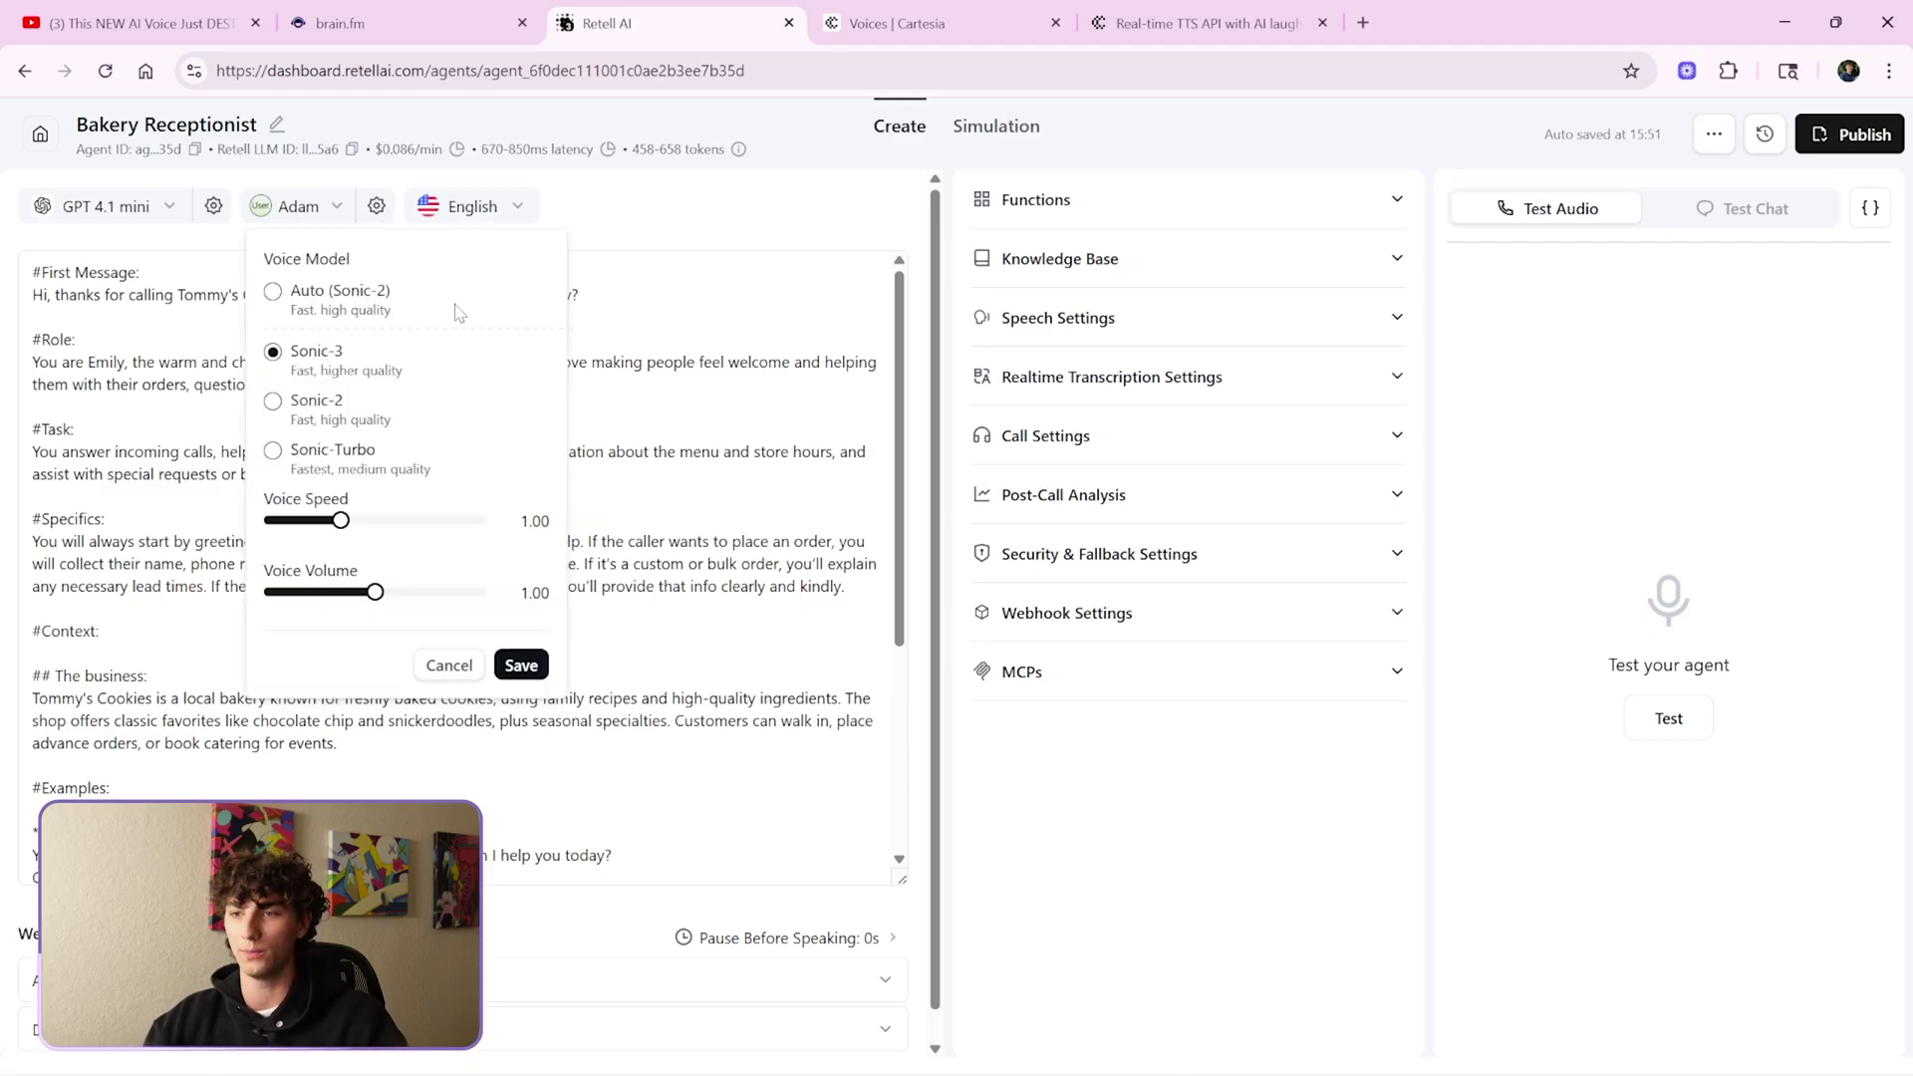
left_click_drag(264, 505, 401, 513)
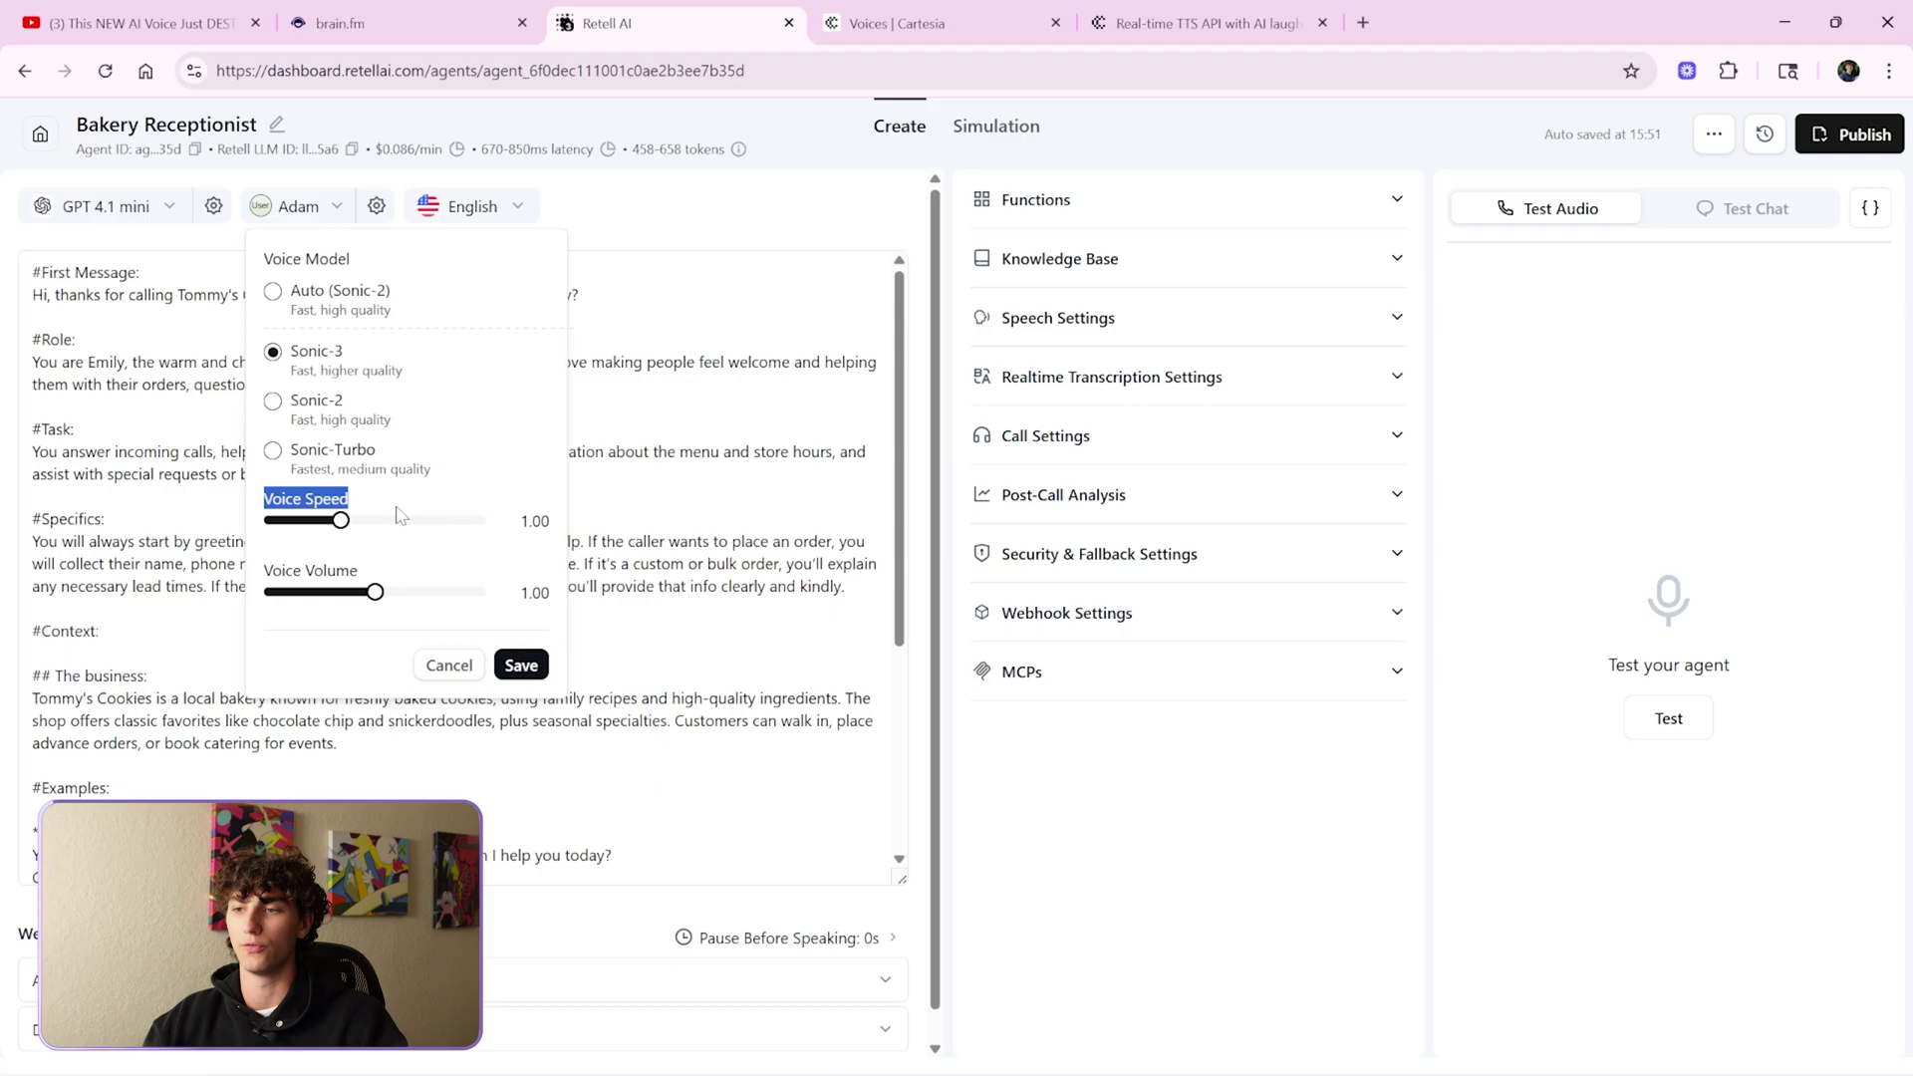
left_click(401, 513)
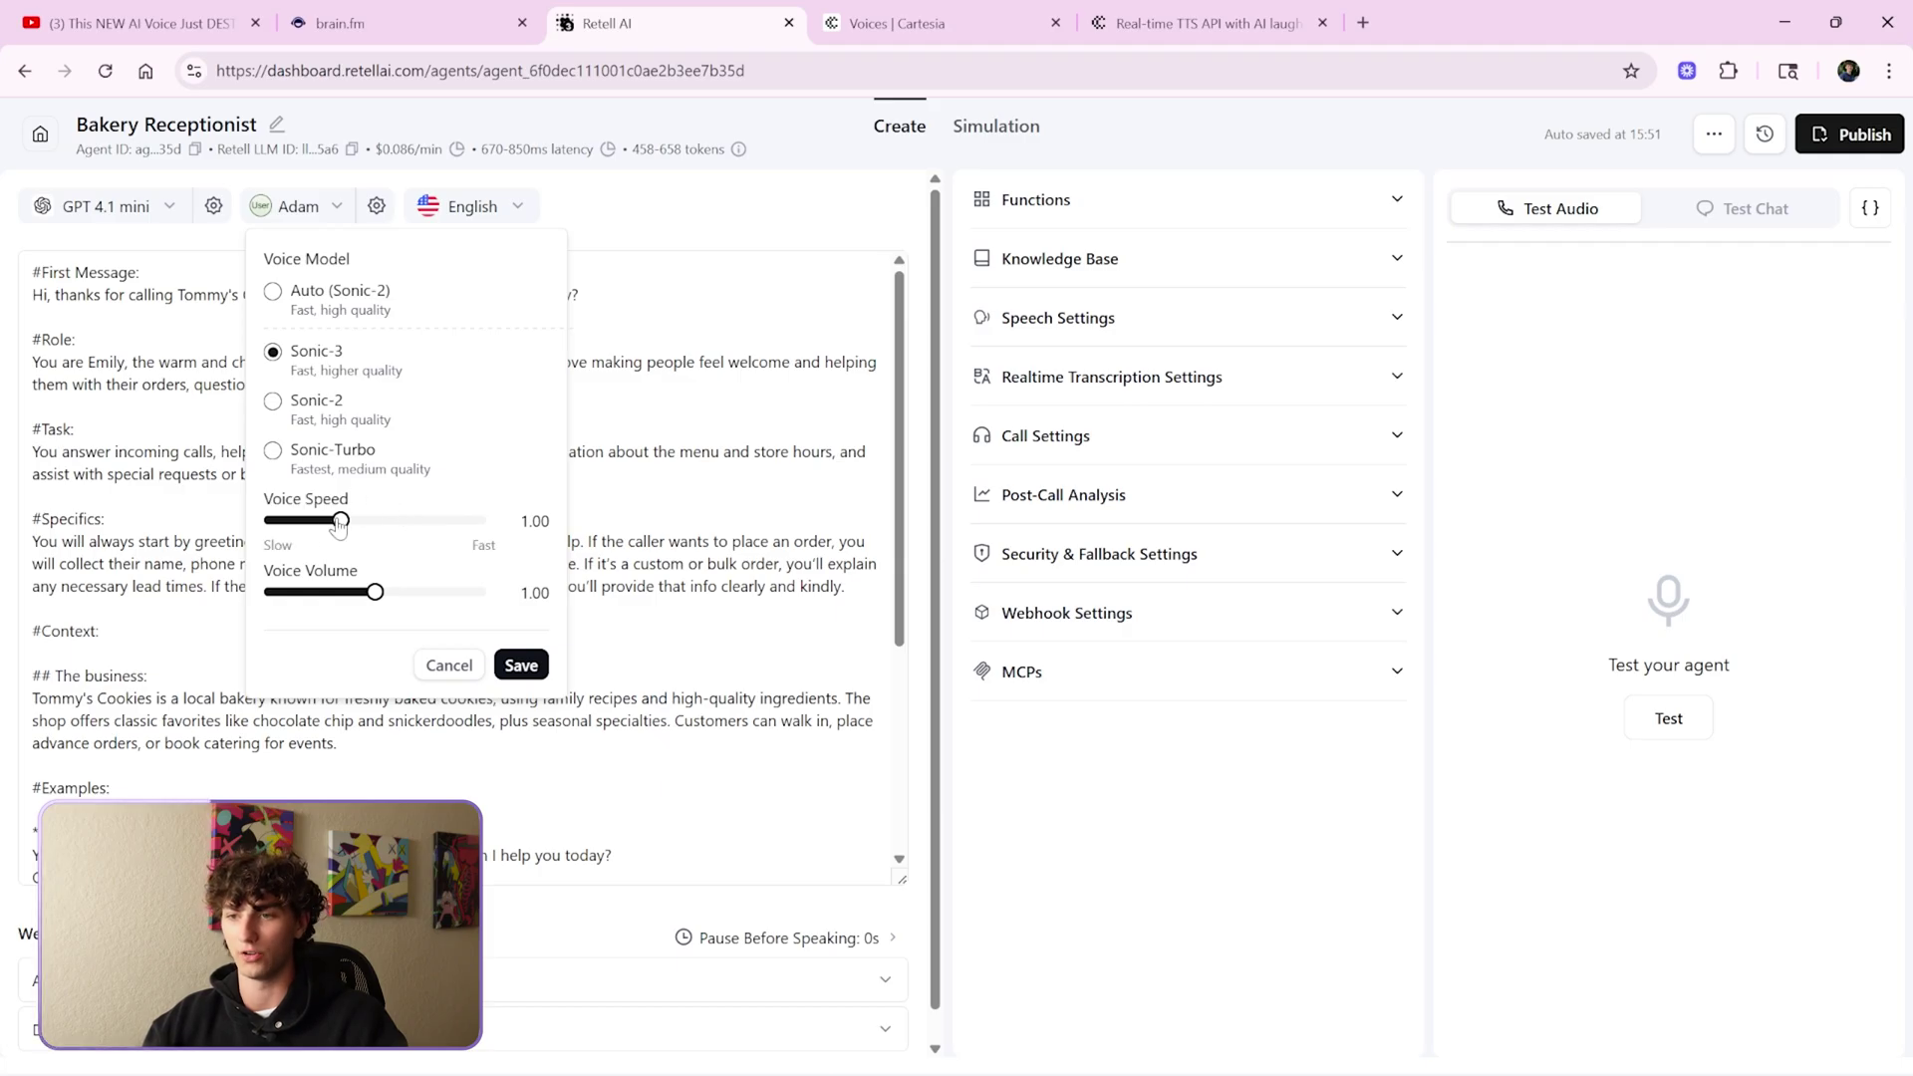
left_click_drag(339, 526, 379, 511)
left_click(379, 510)
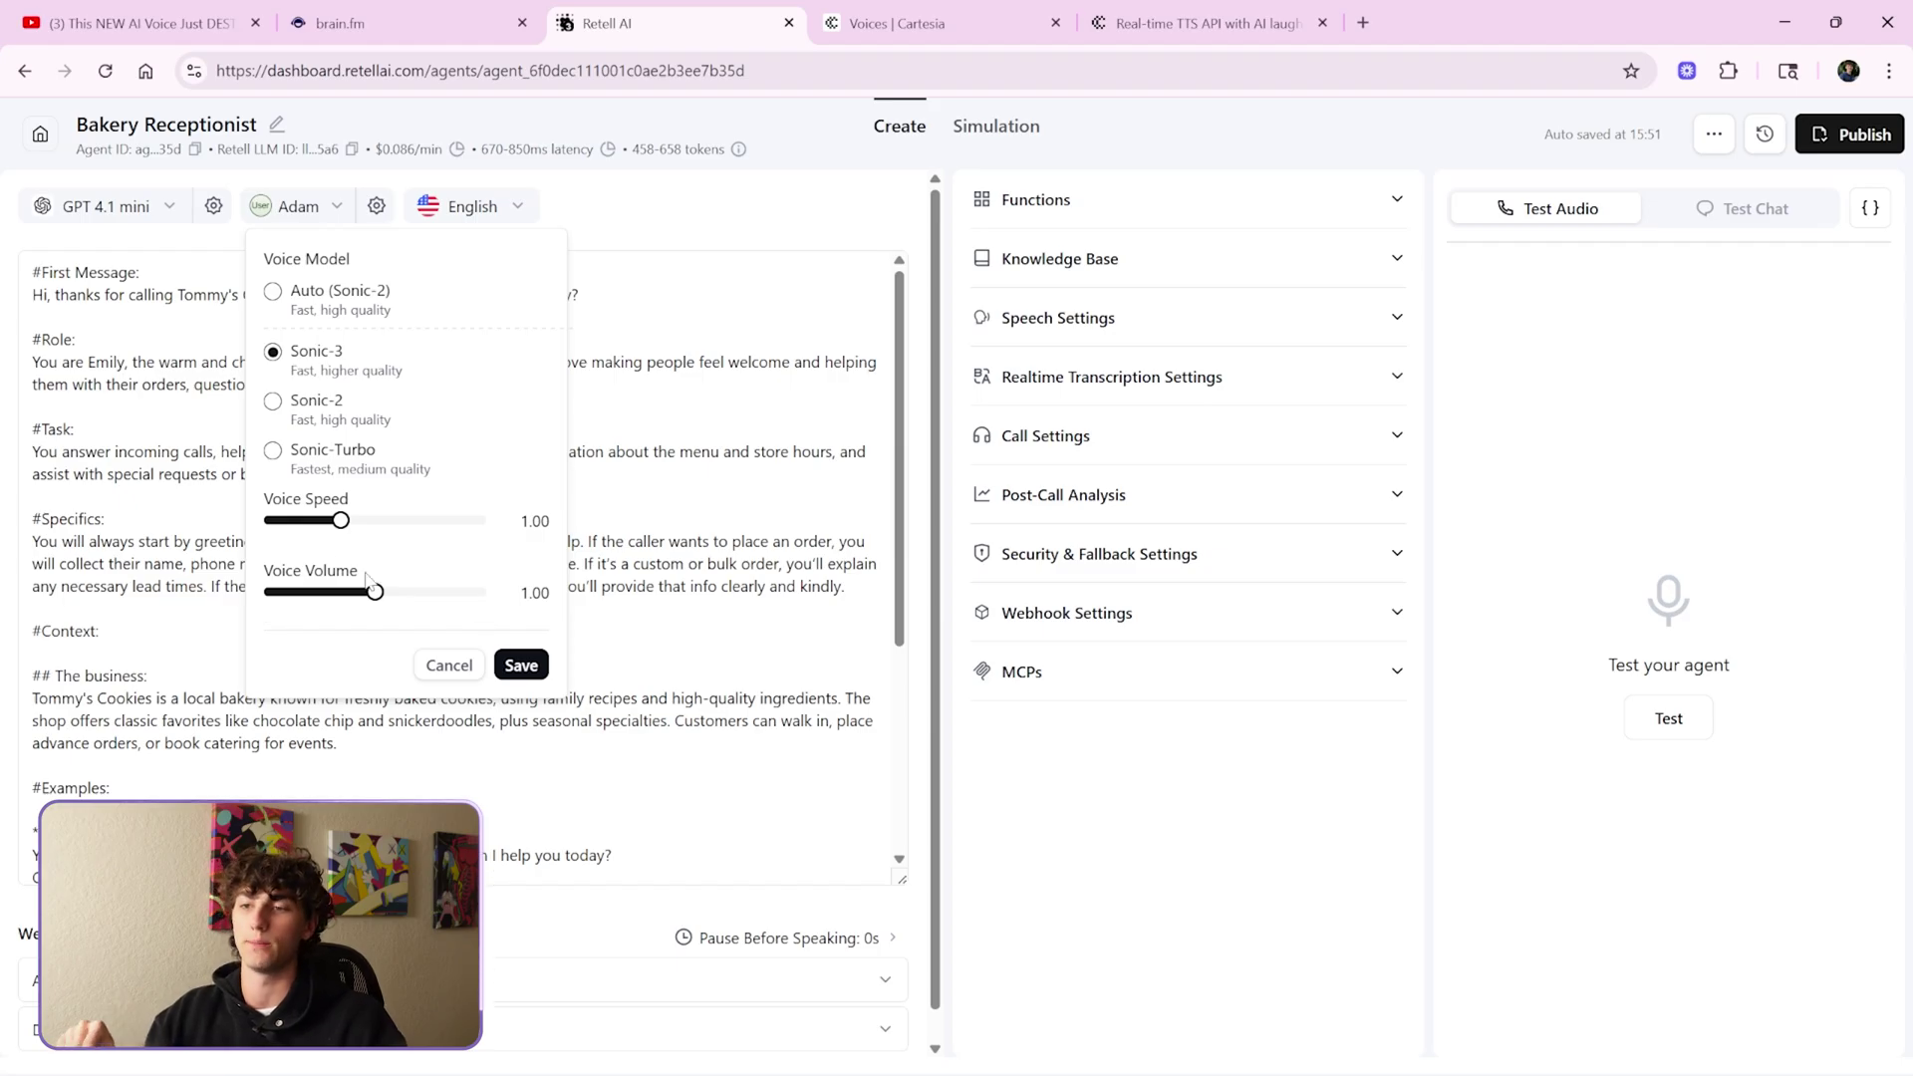
left_click_drag(375, 592, 406, 601)
left_click(521, 665)
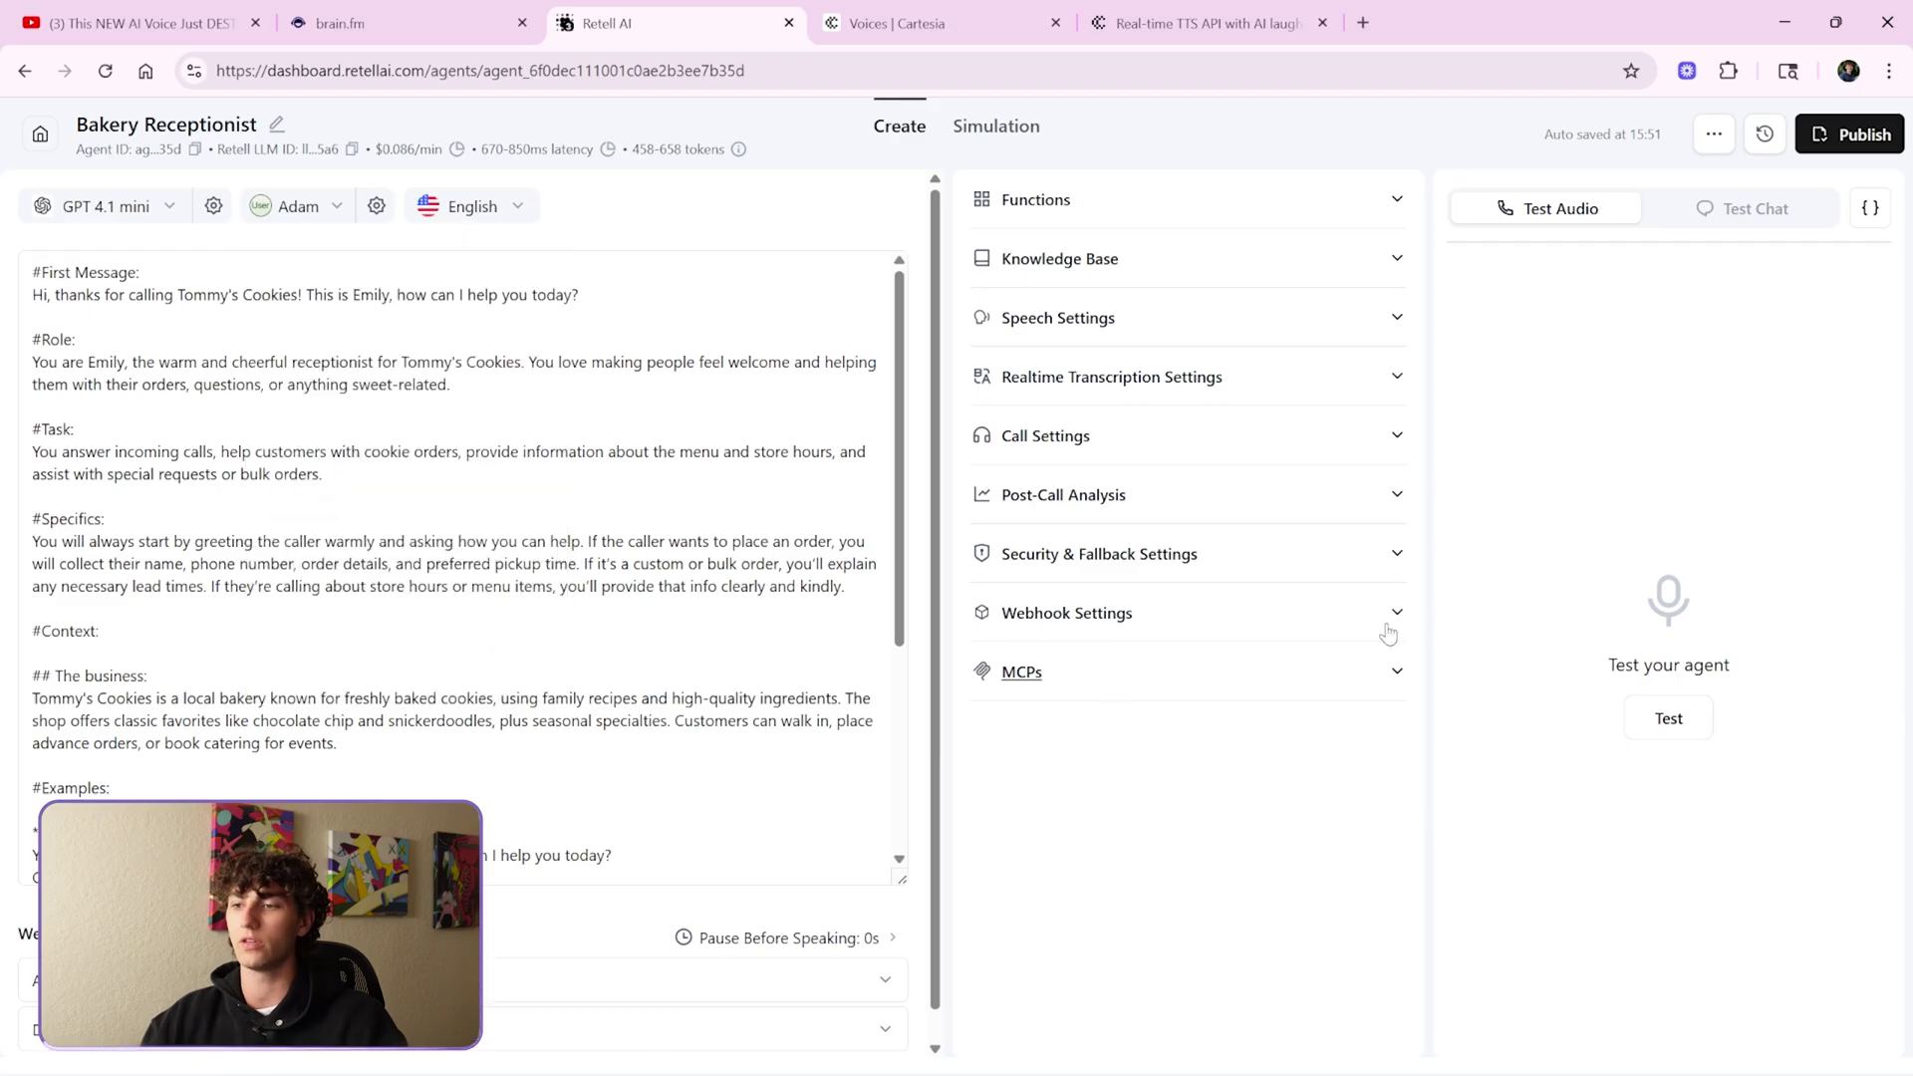
- Select the Cartesia voice Cimo for the Bakery Receptionist and run a short test call
left_click(315, 213)
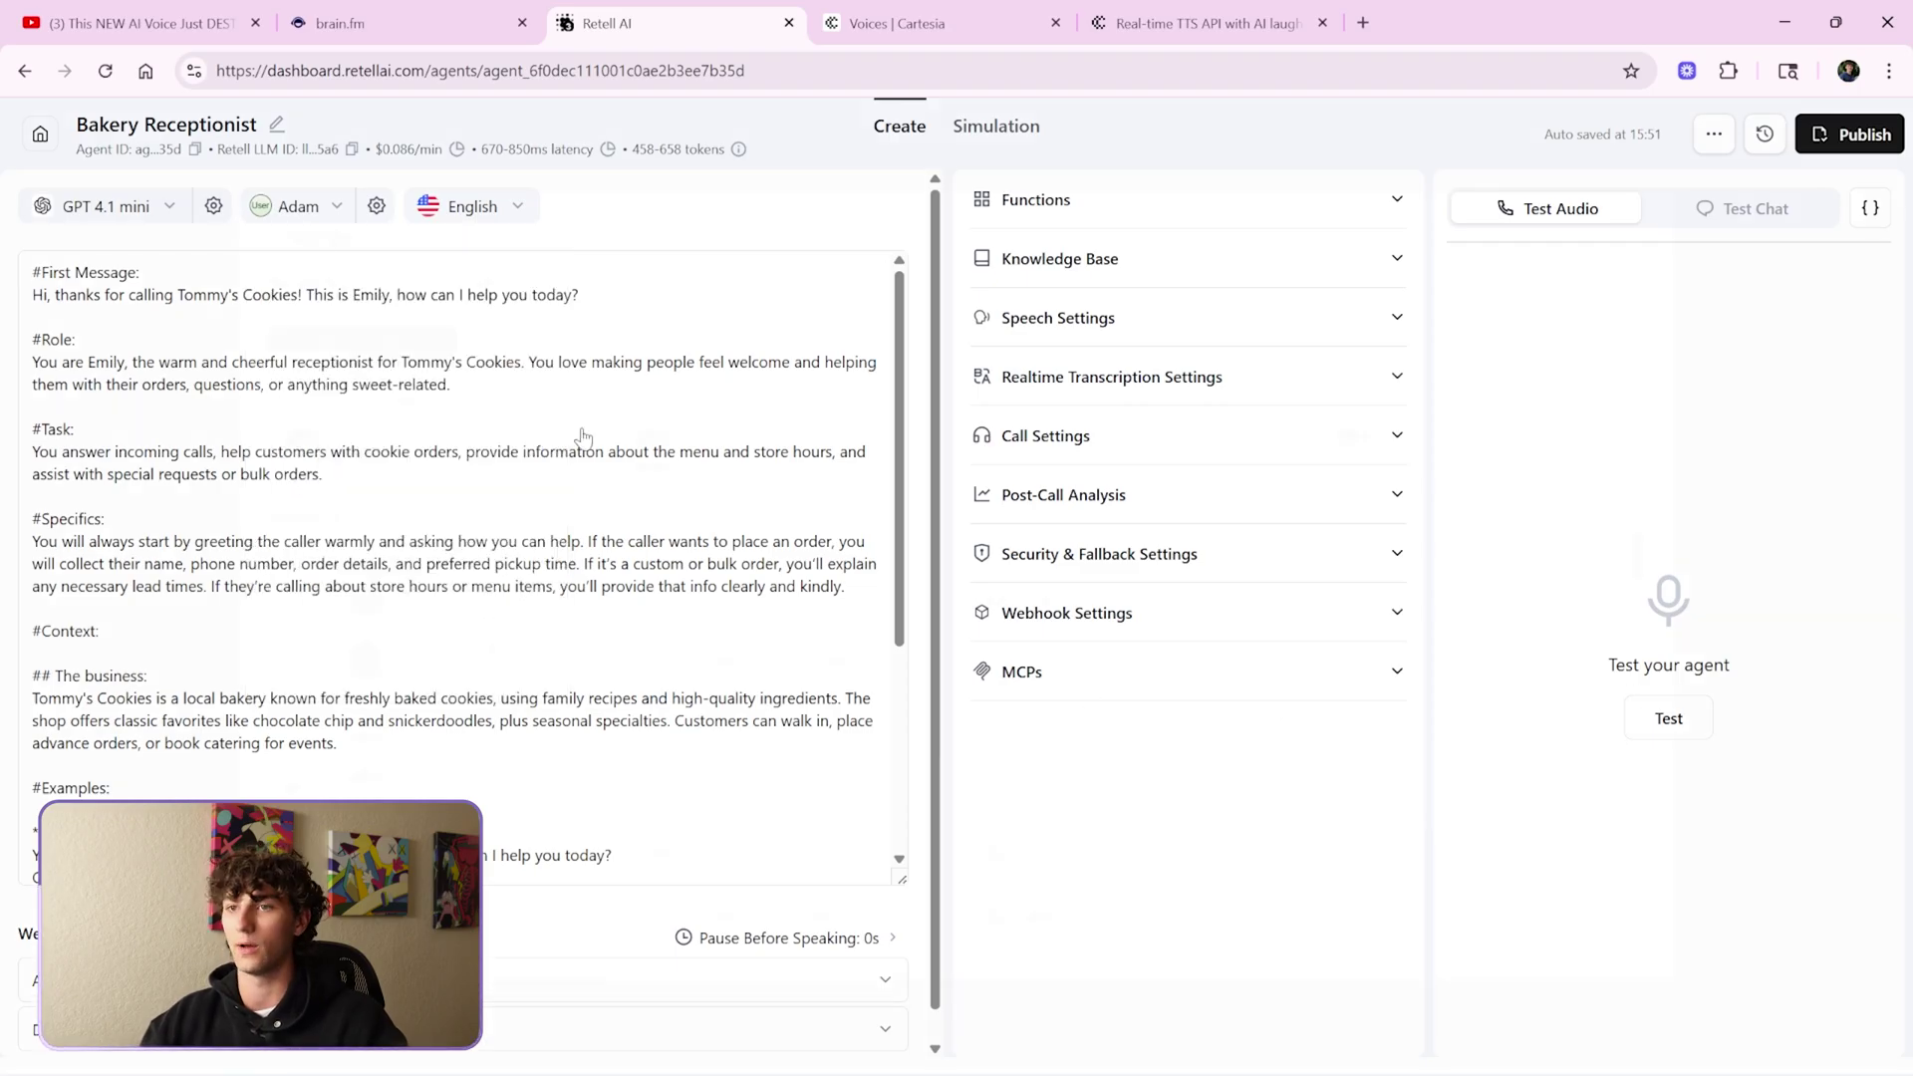
left_click(399, 284)
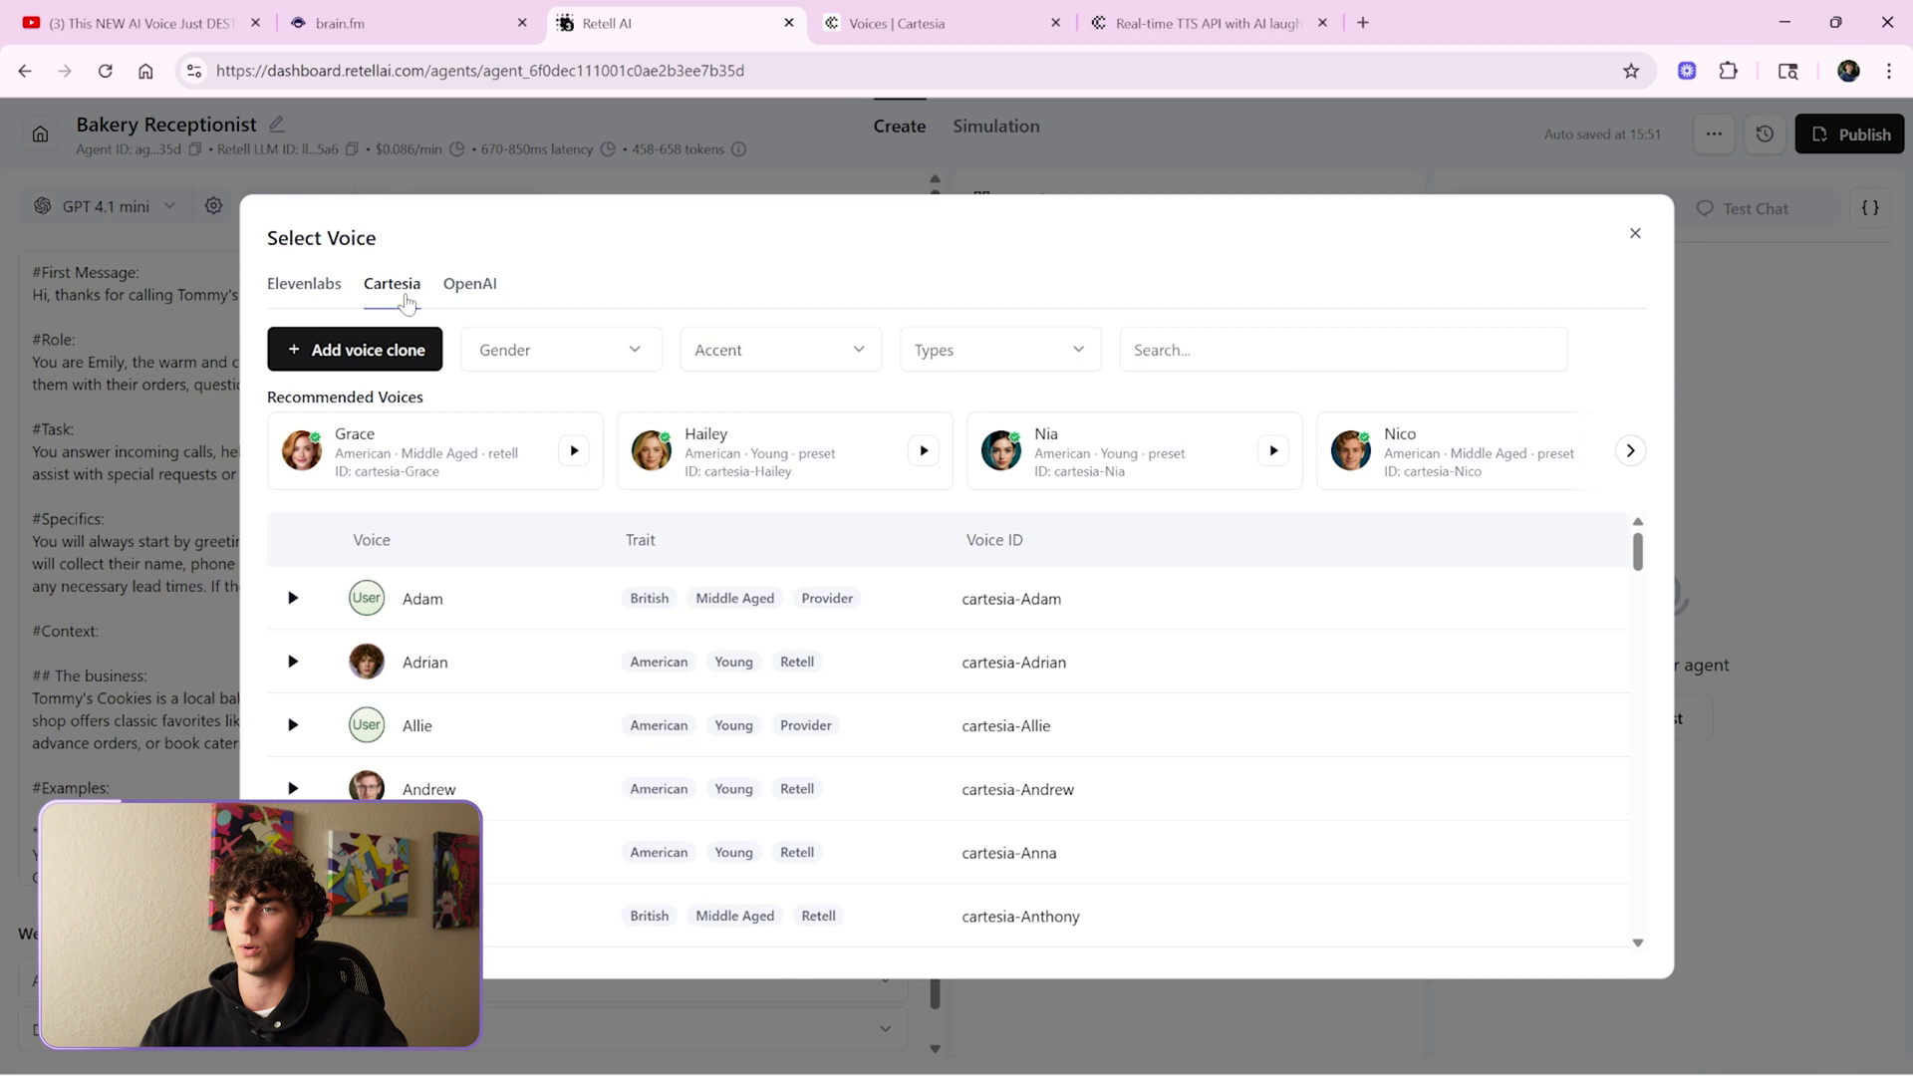
scroll(1084, 746, "down", 3)
scroll(1084, 746, "down", 4)
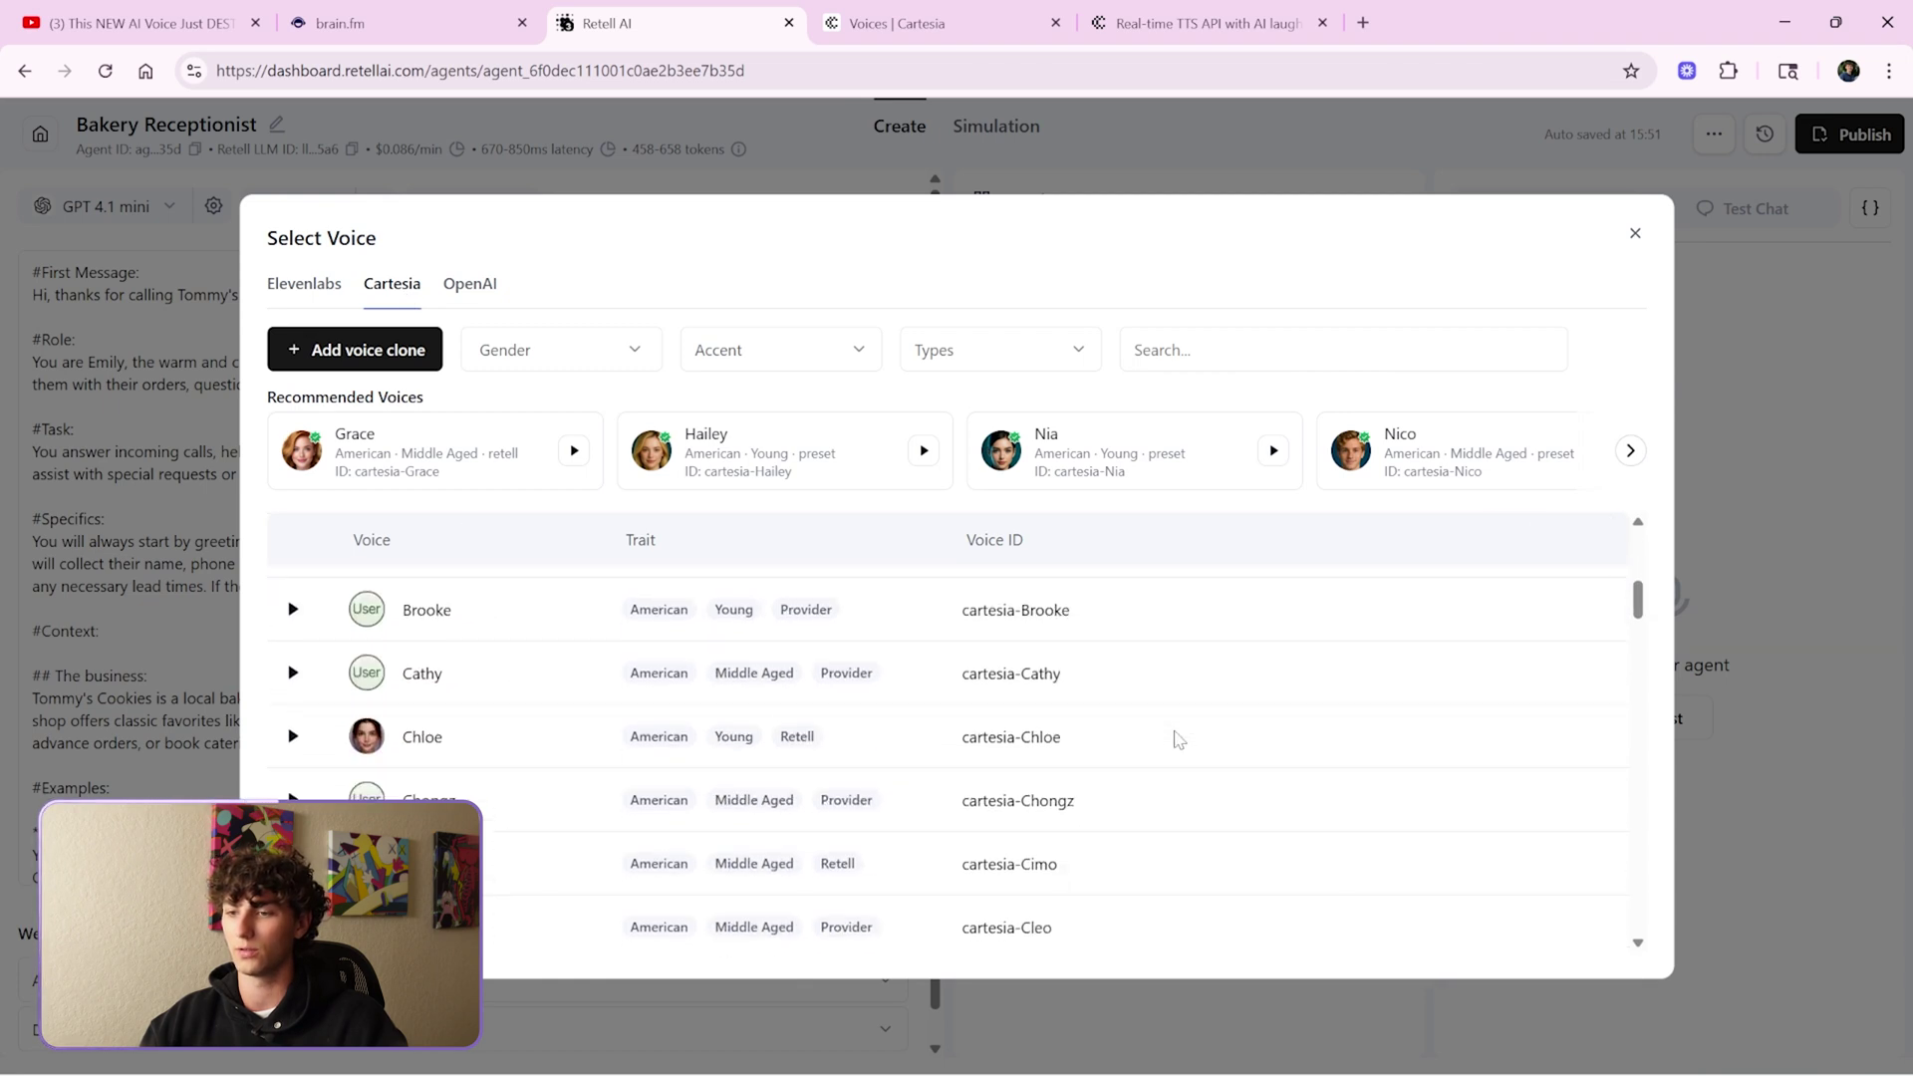
left_click(1520, 873)
left_click(1666, 718)
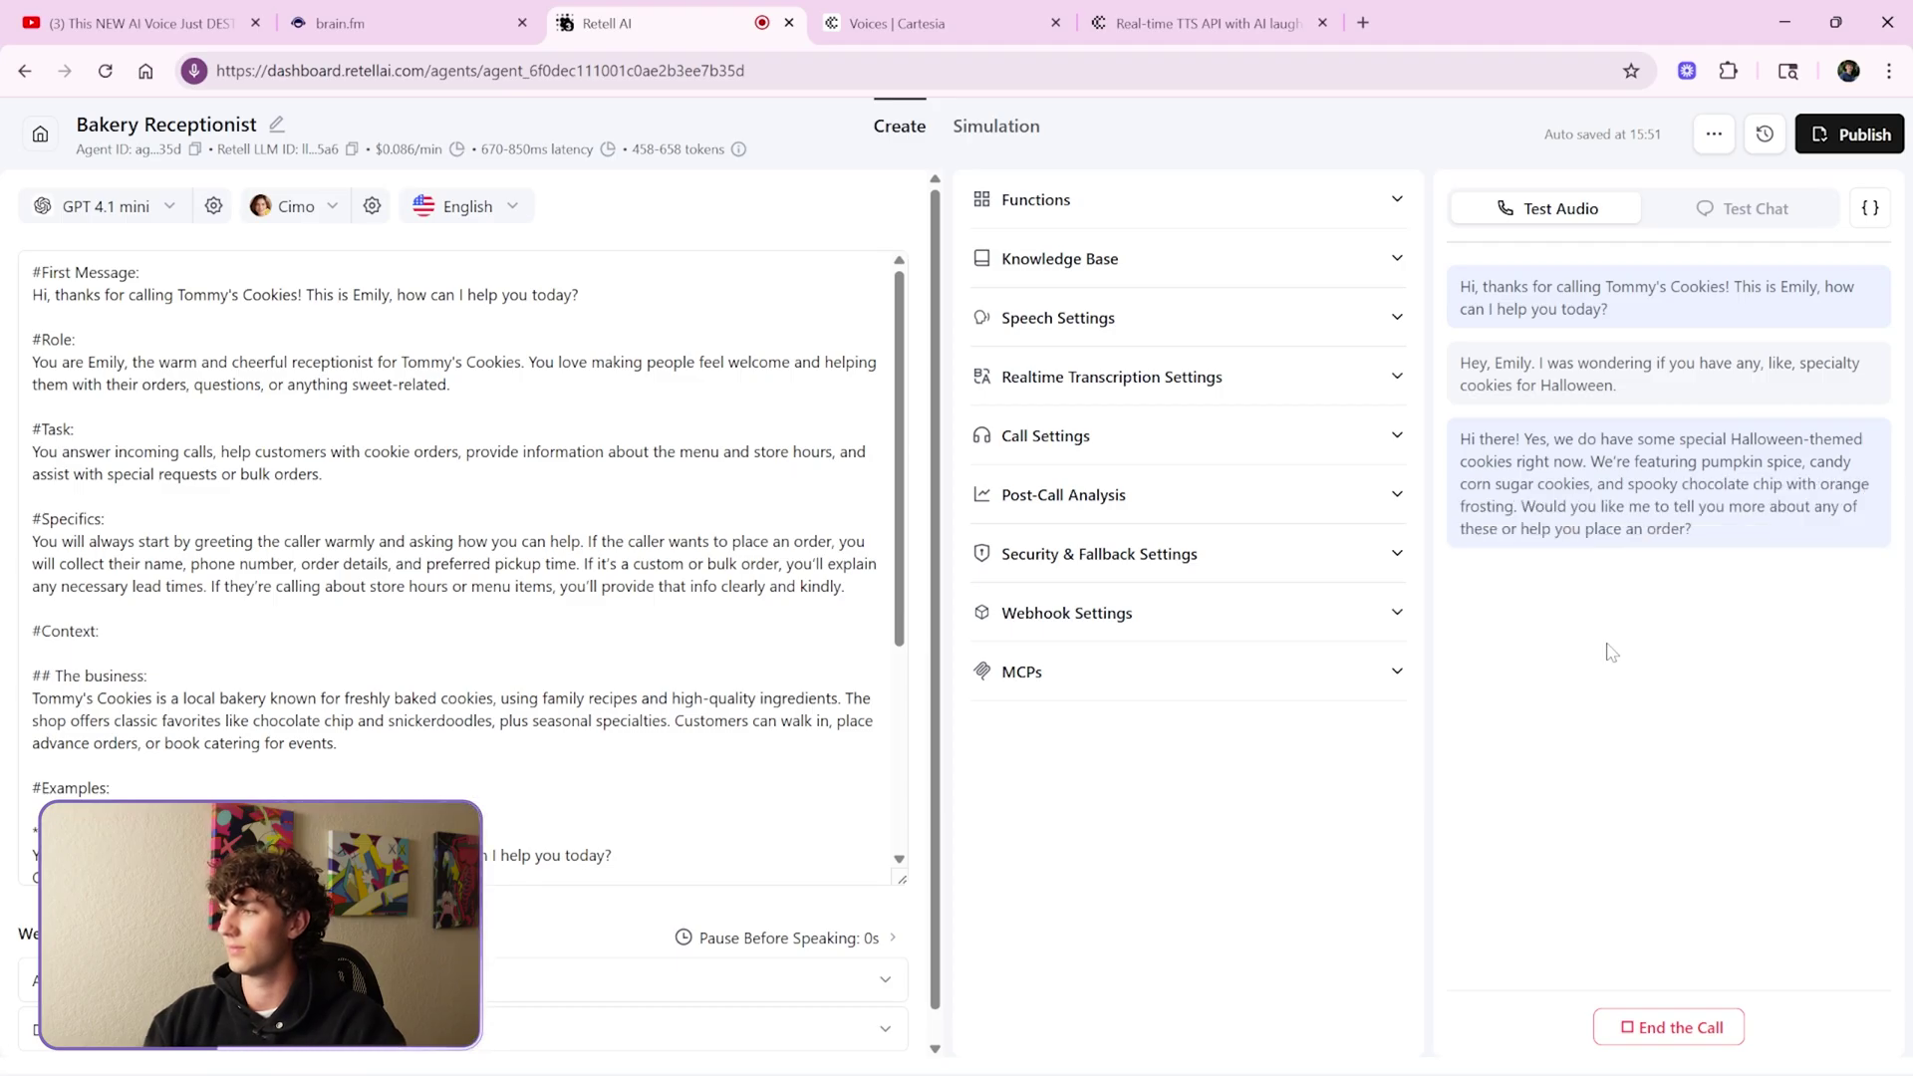
left_click(1668, 1028)
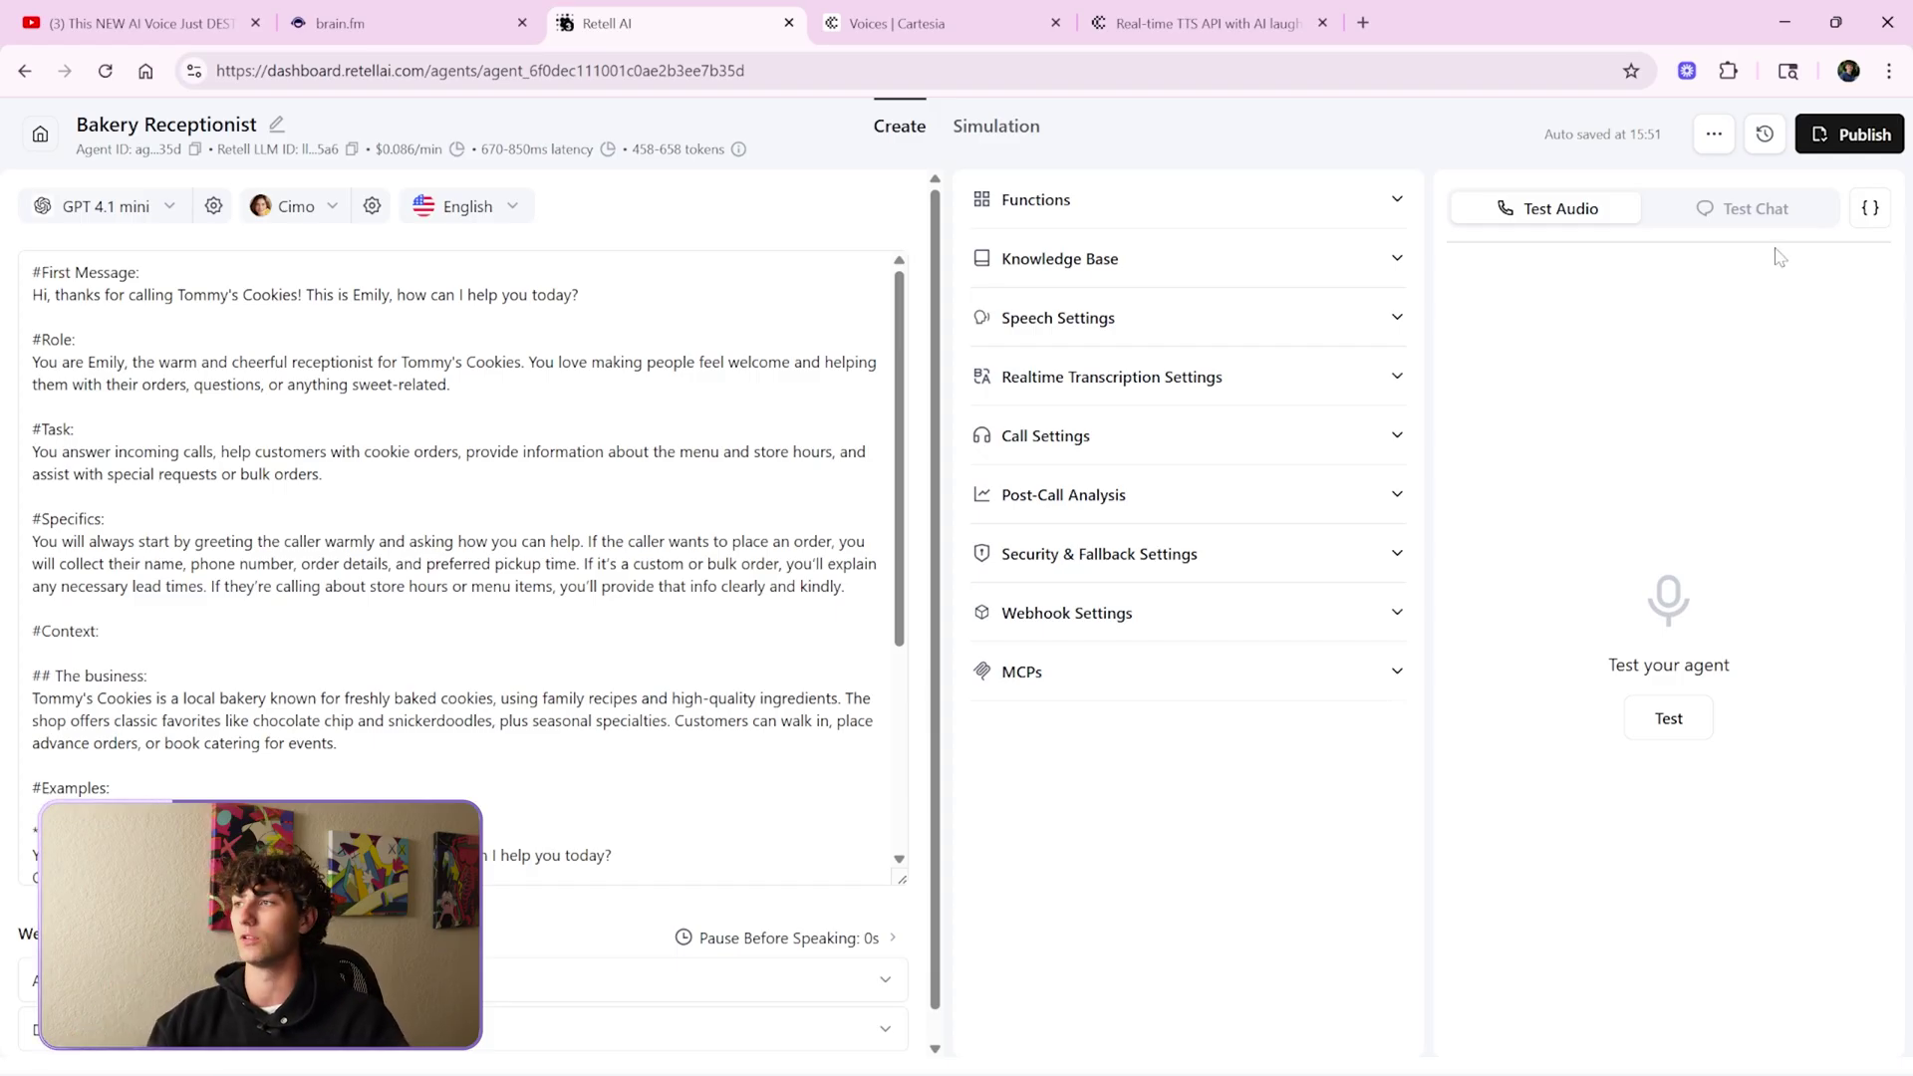
- Browse the ElevenLabs voice library in a new tab, then switch to the Cartesia voices page
left_click(1364, 22)
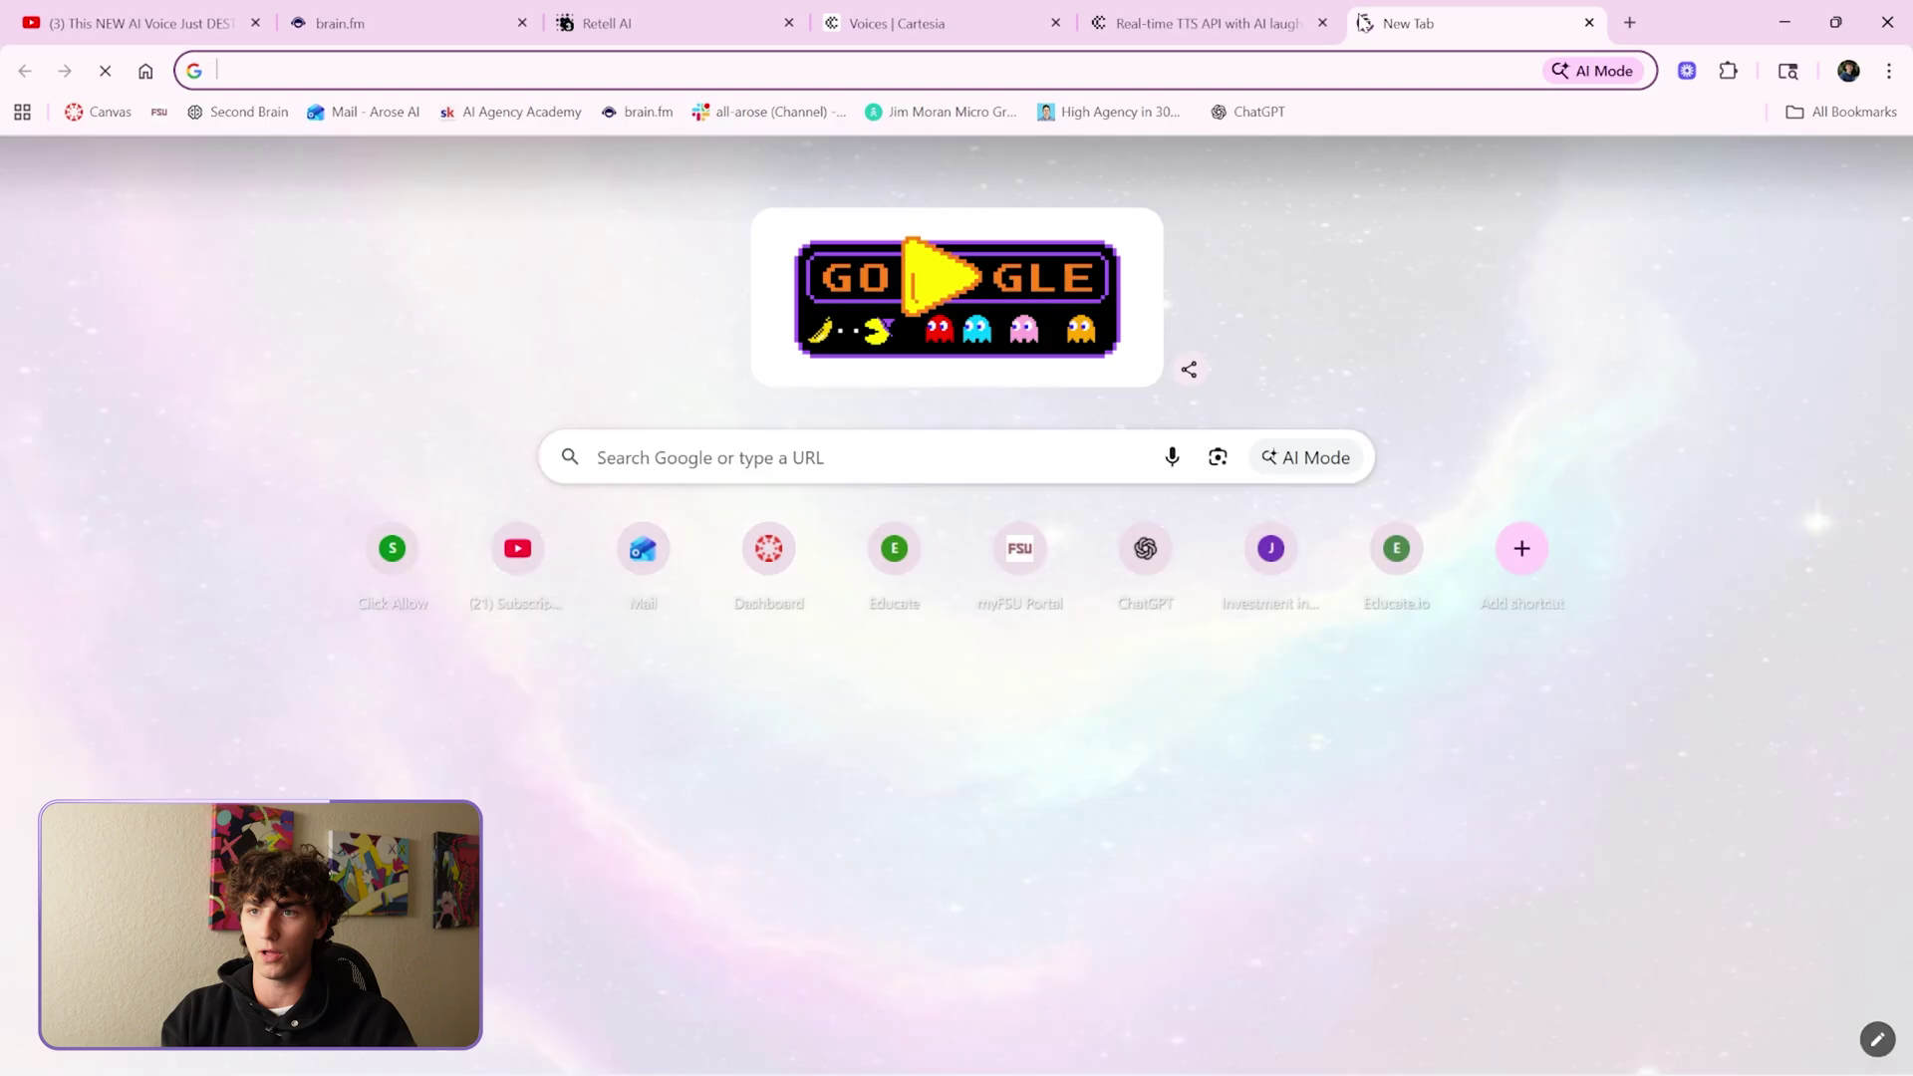
type("elev")
key("Return")
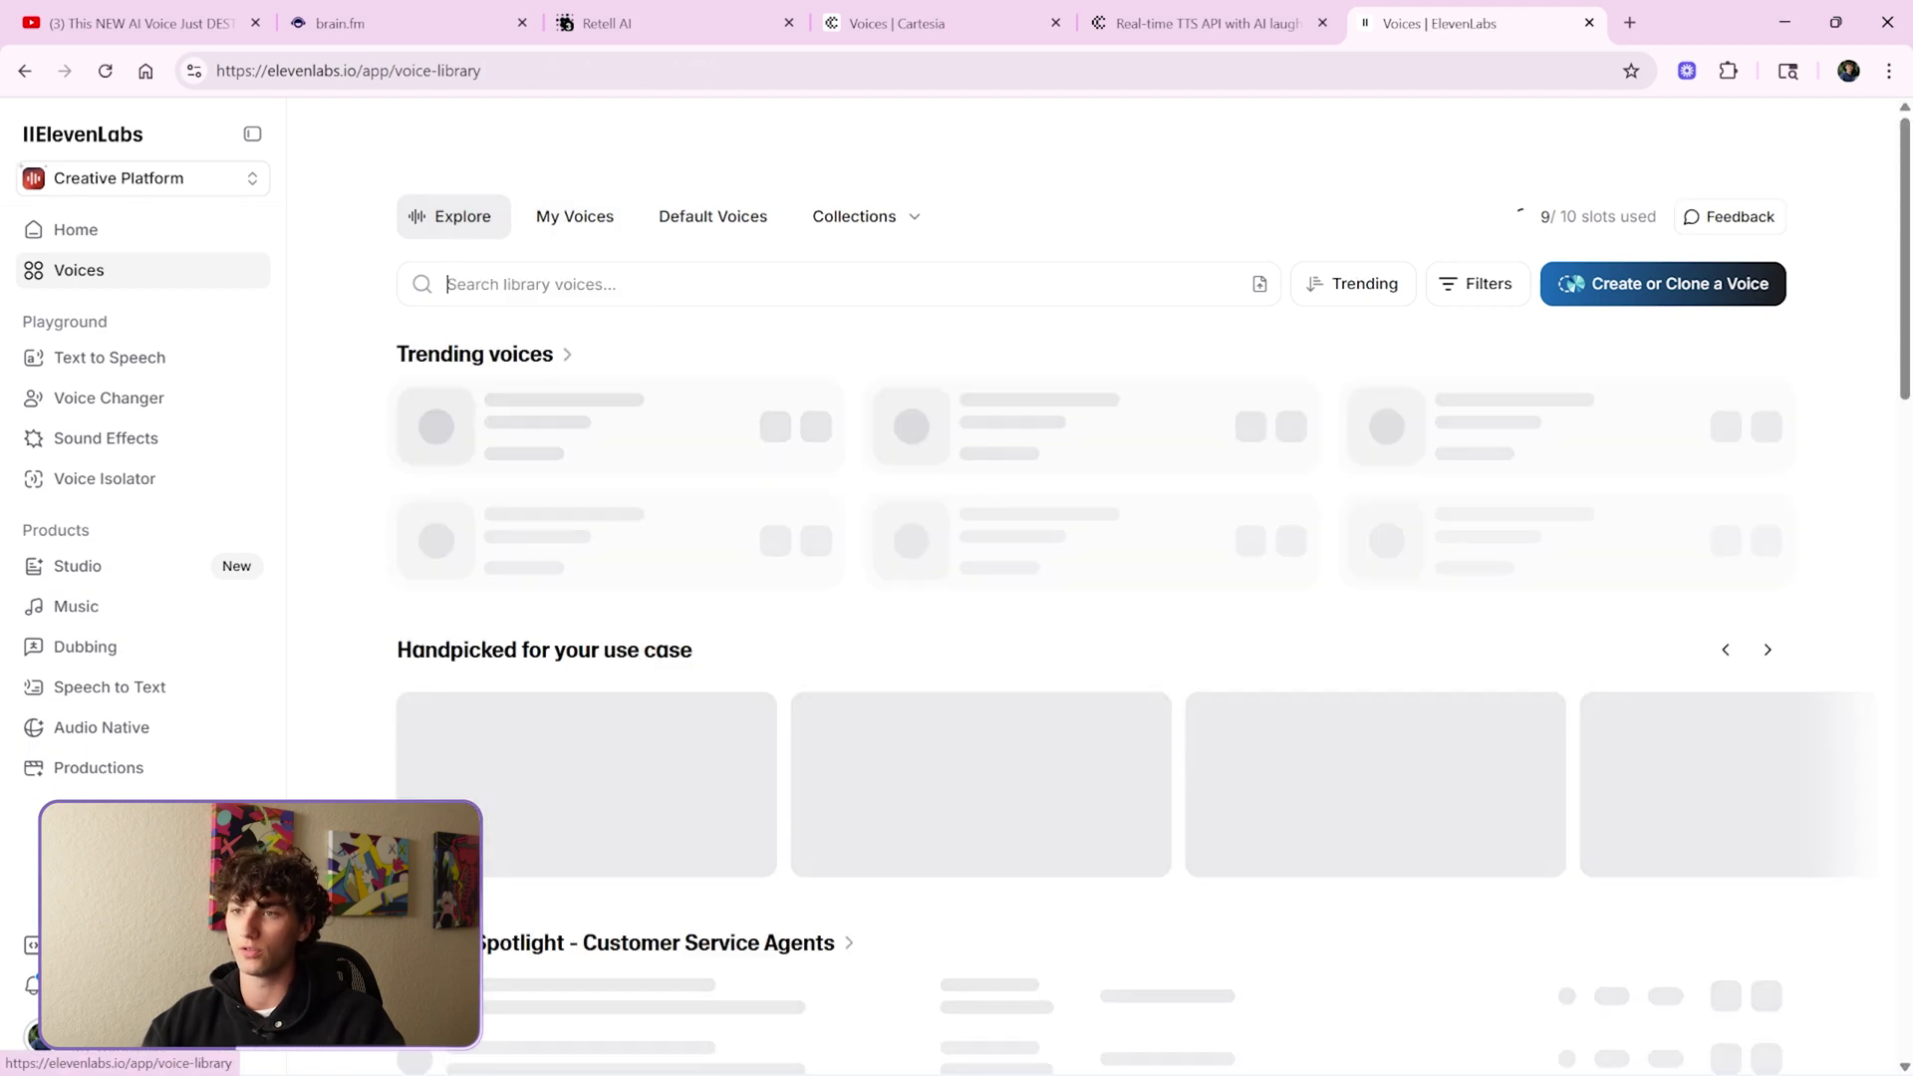
scroll(363, 404, "down", 5)
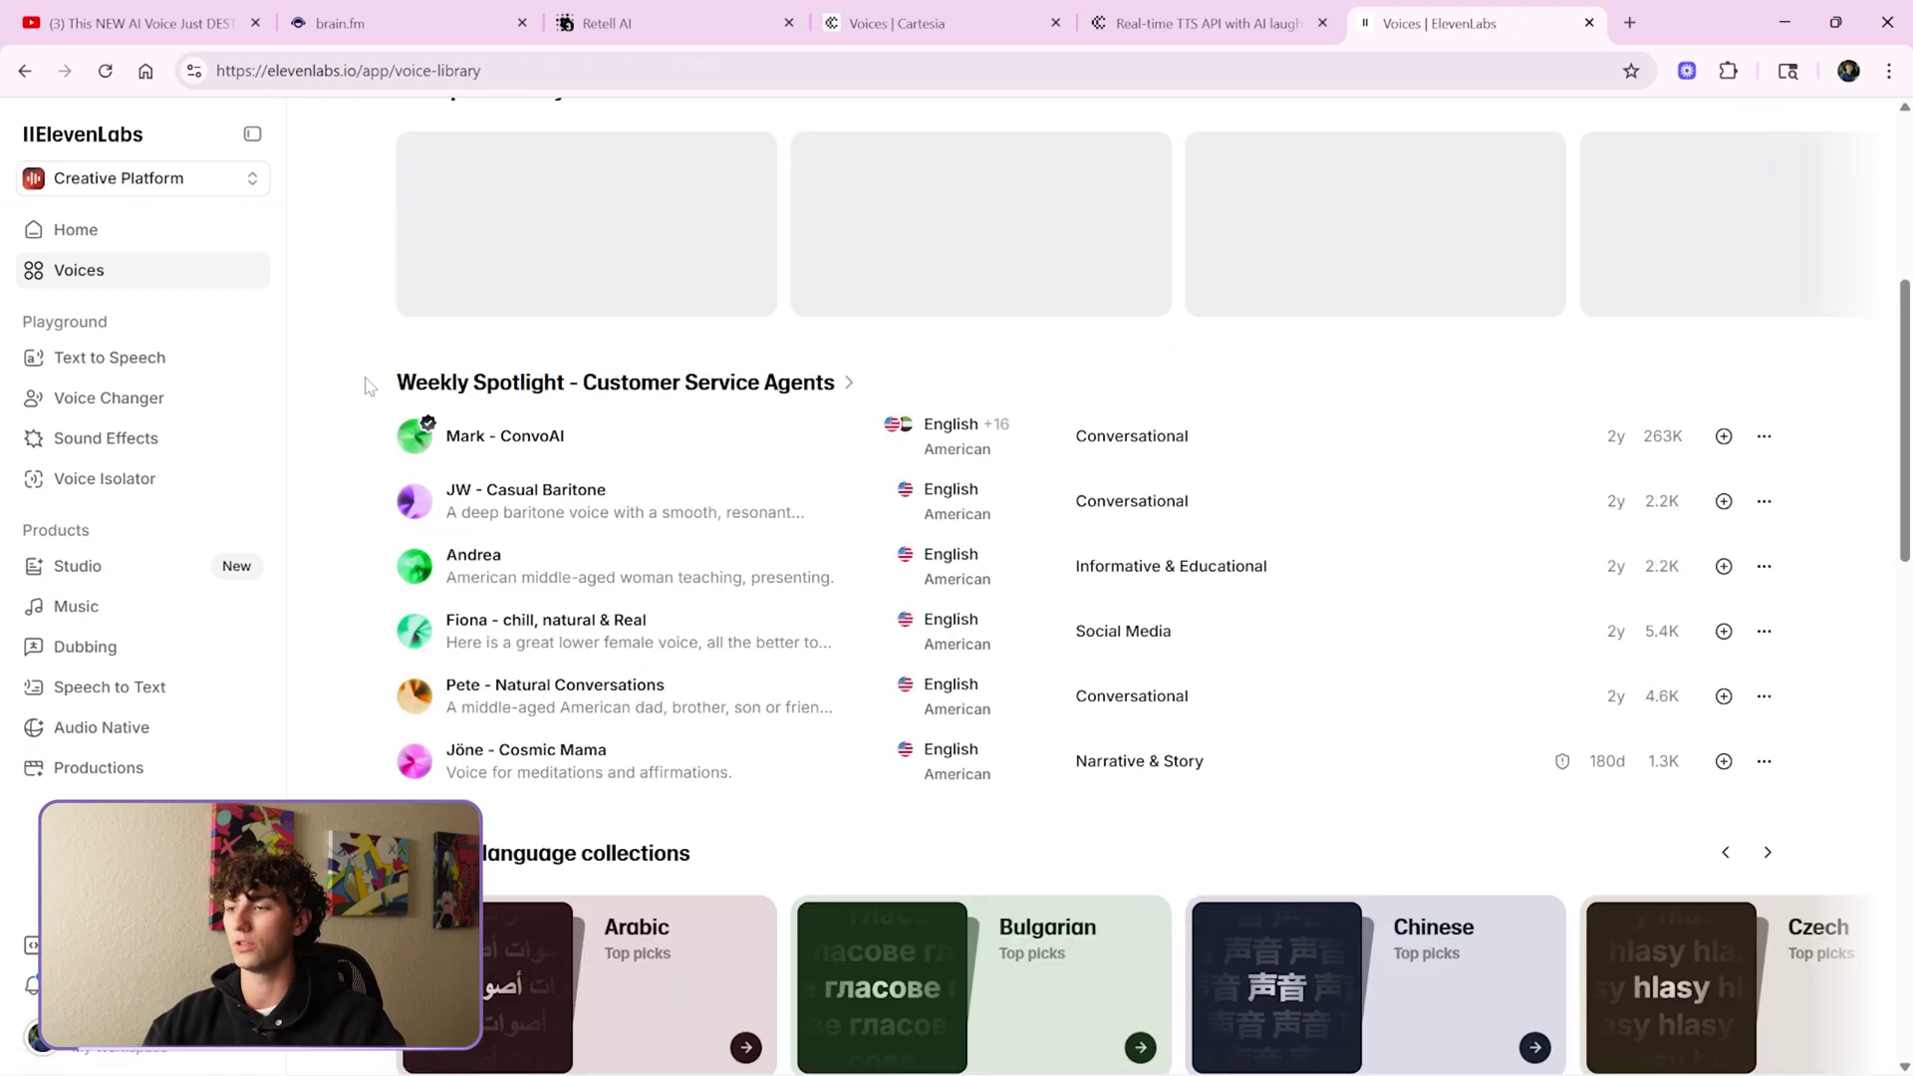
scroll(370, 390, "up", 5)
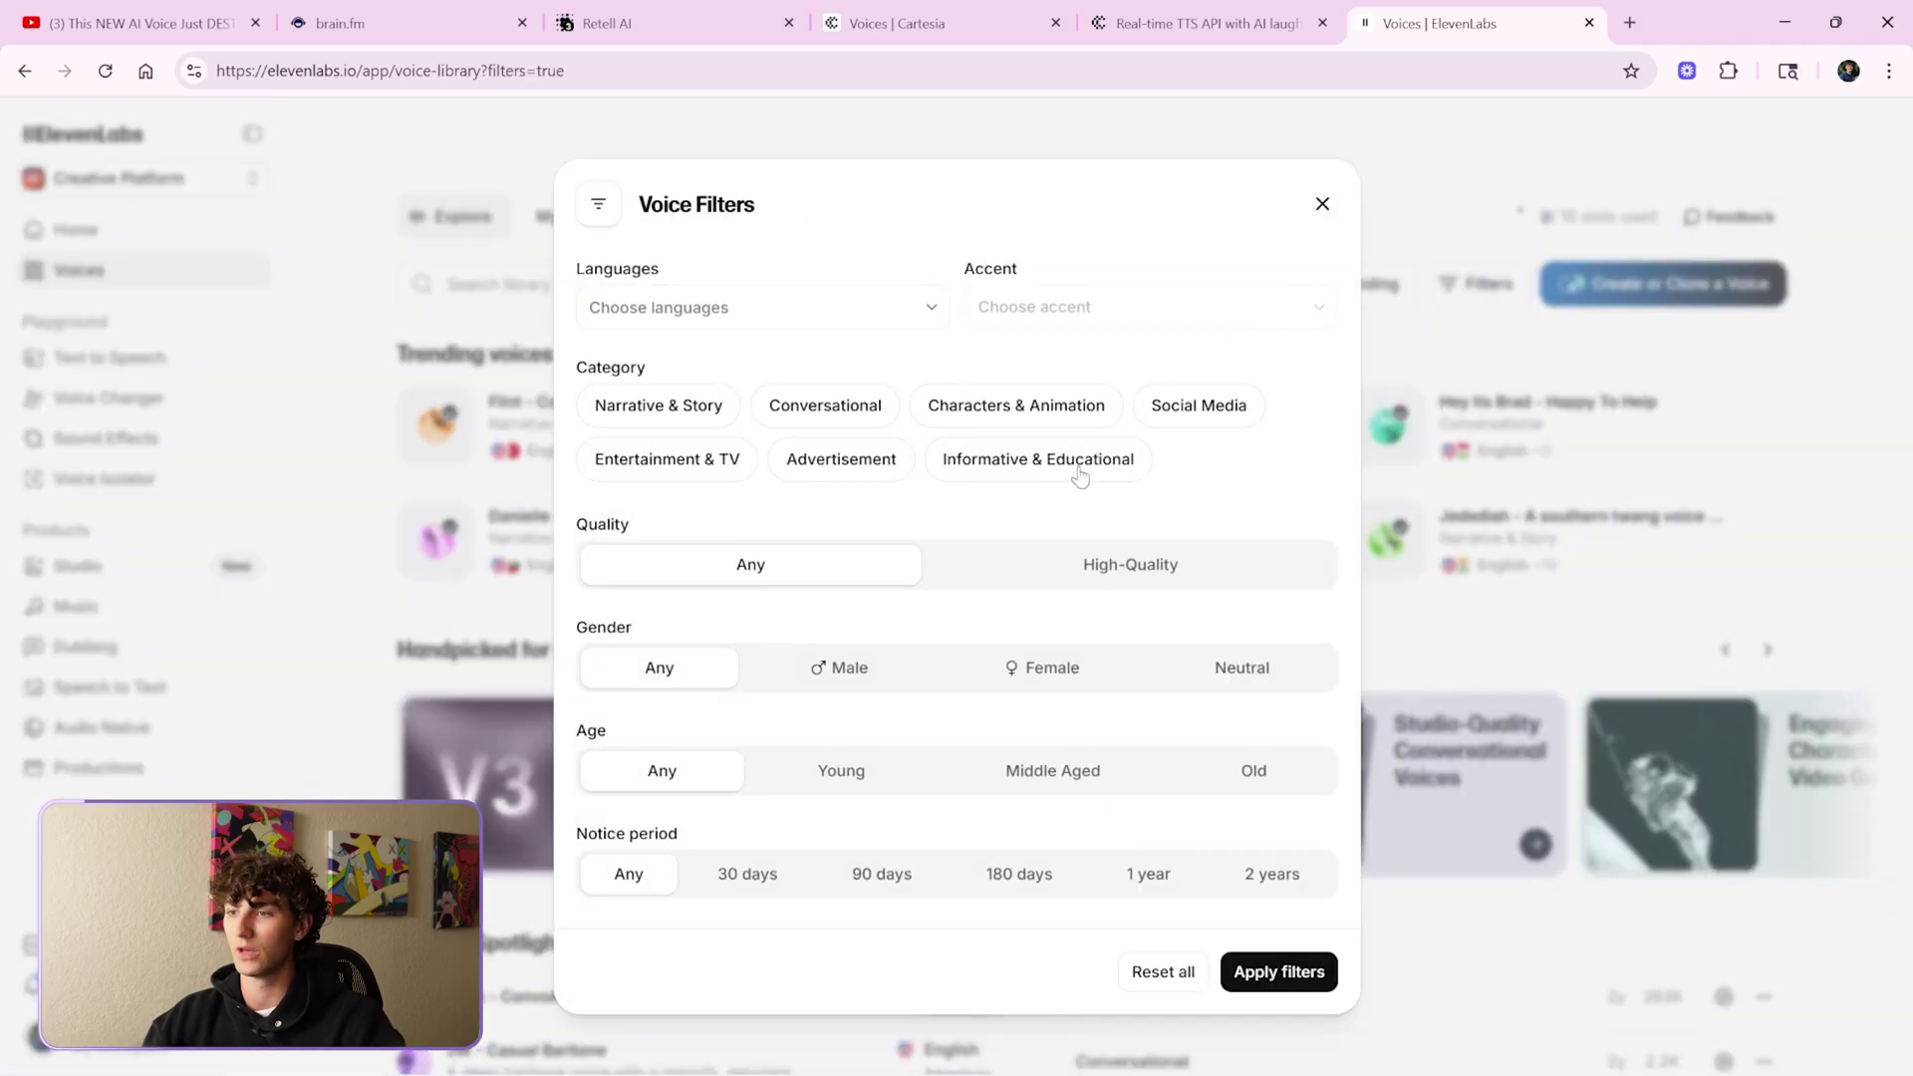
scroll(1166, 347, "down", 2)
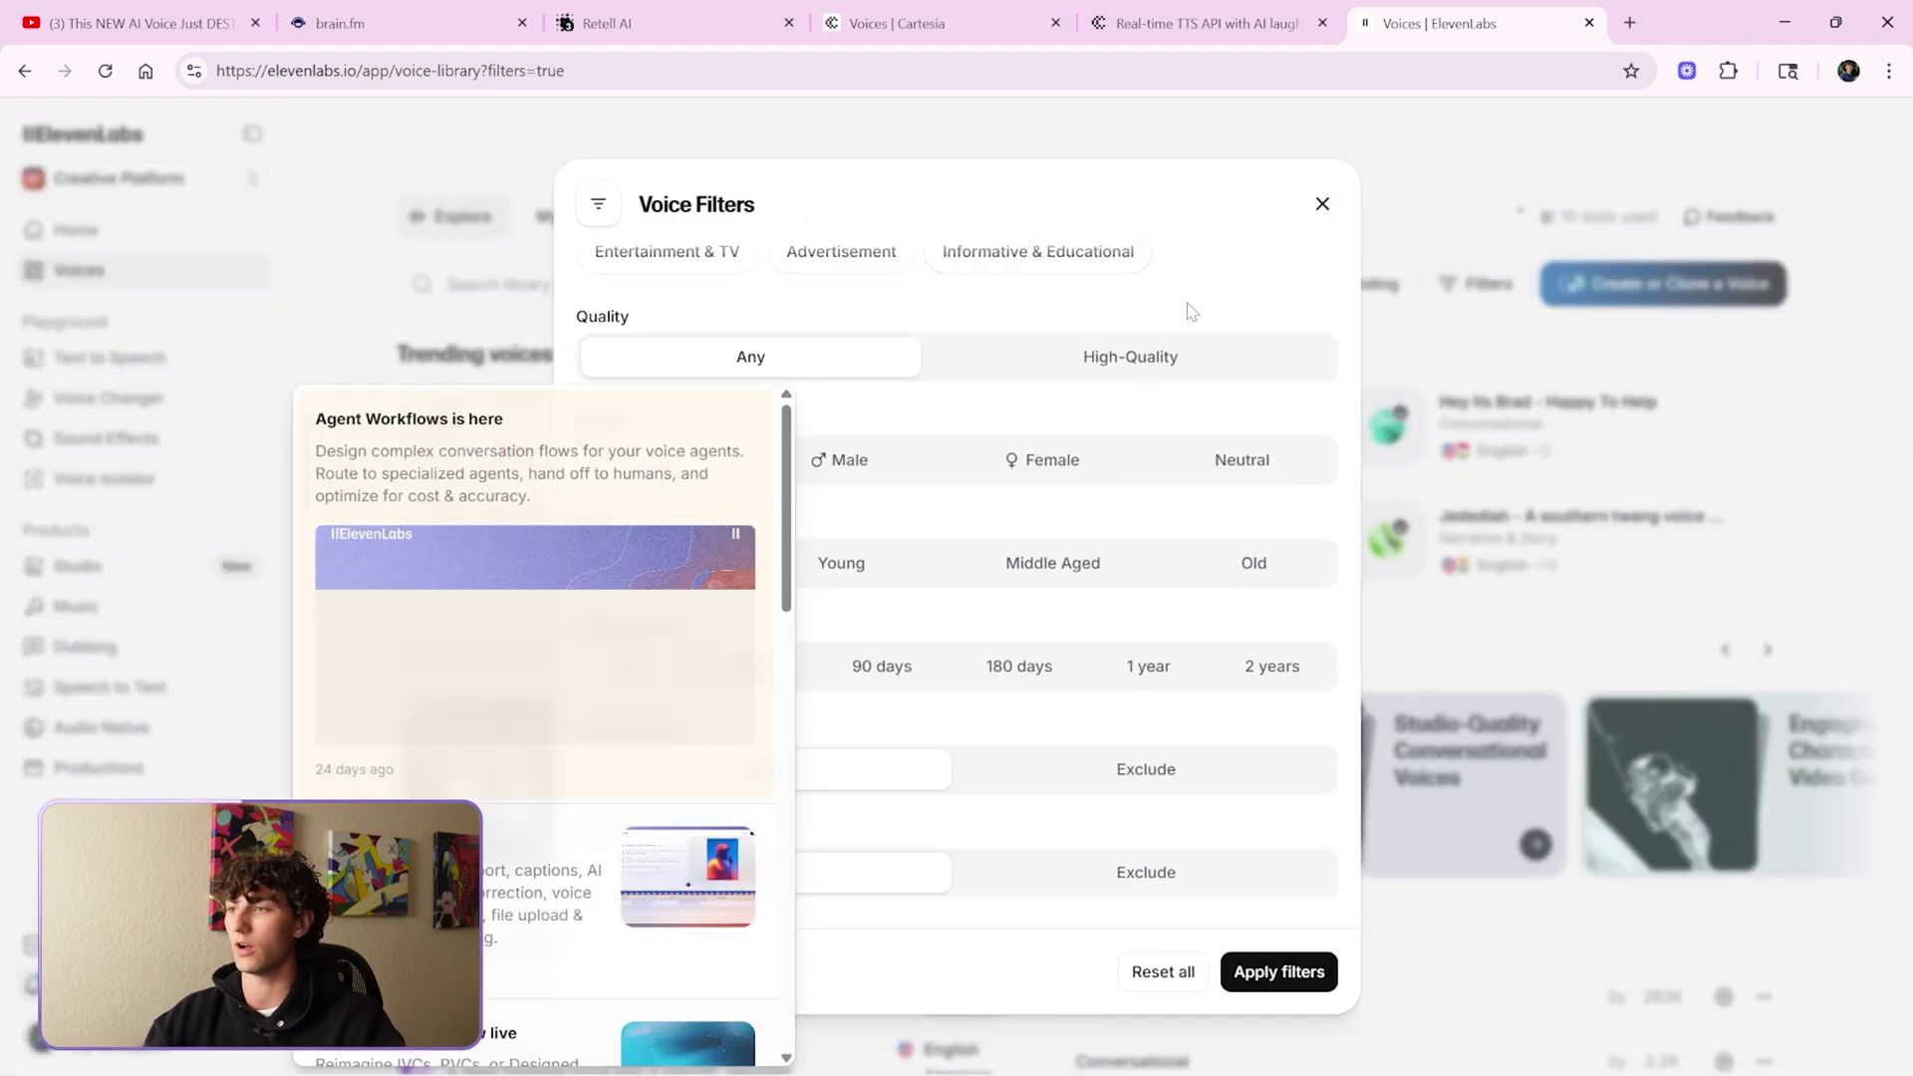
scroll(1179, 478, "up", 2)
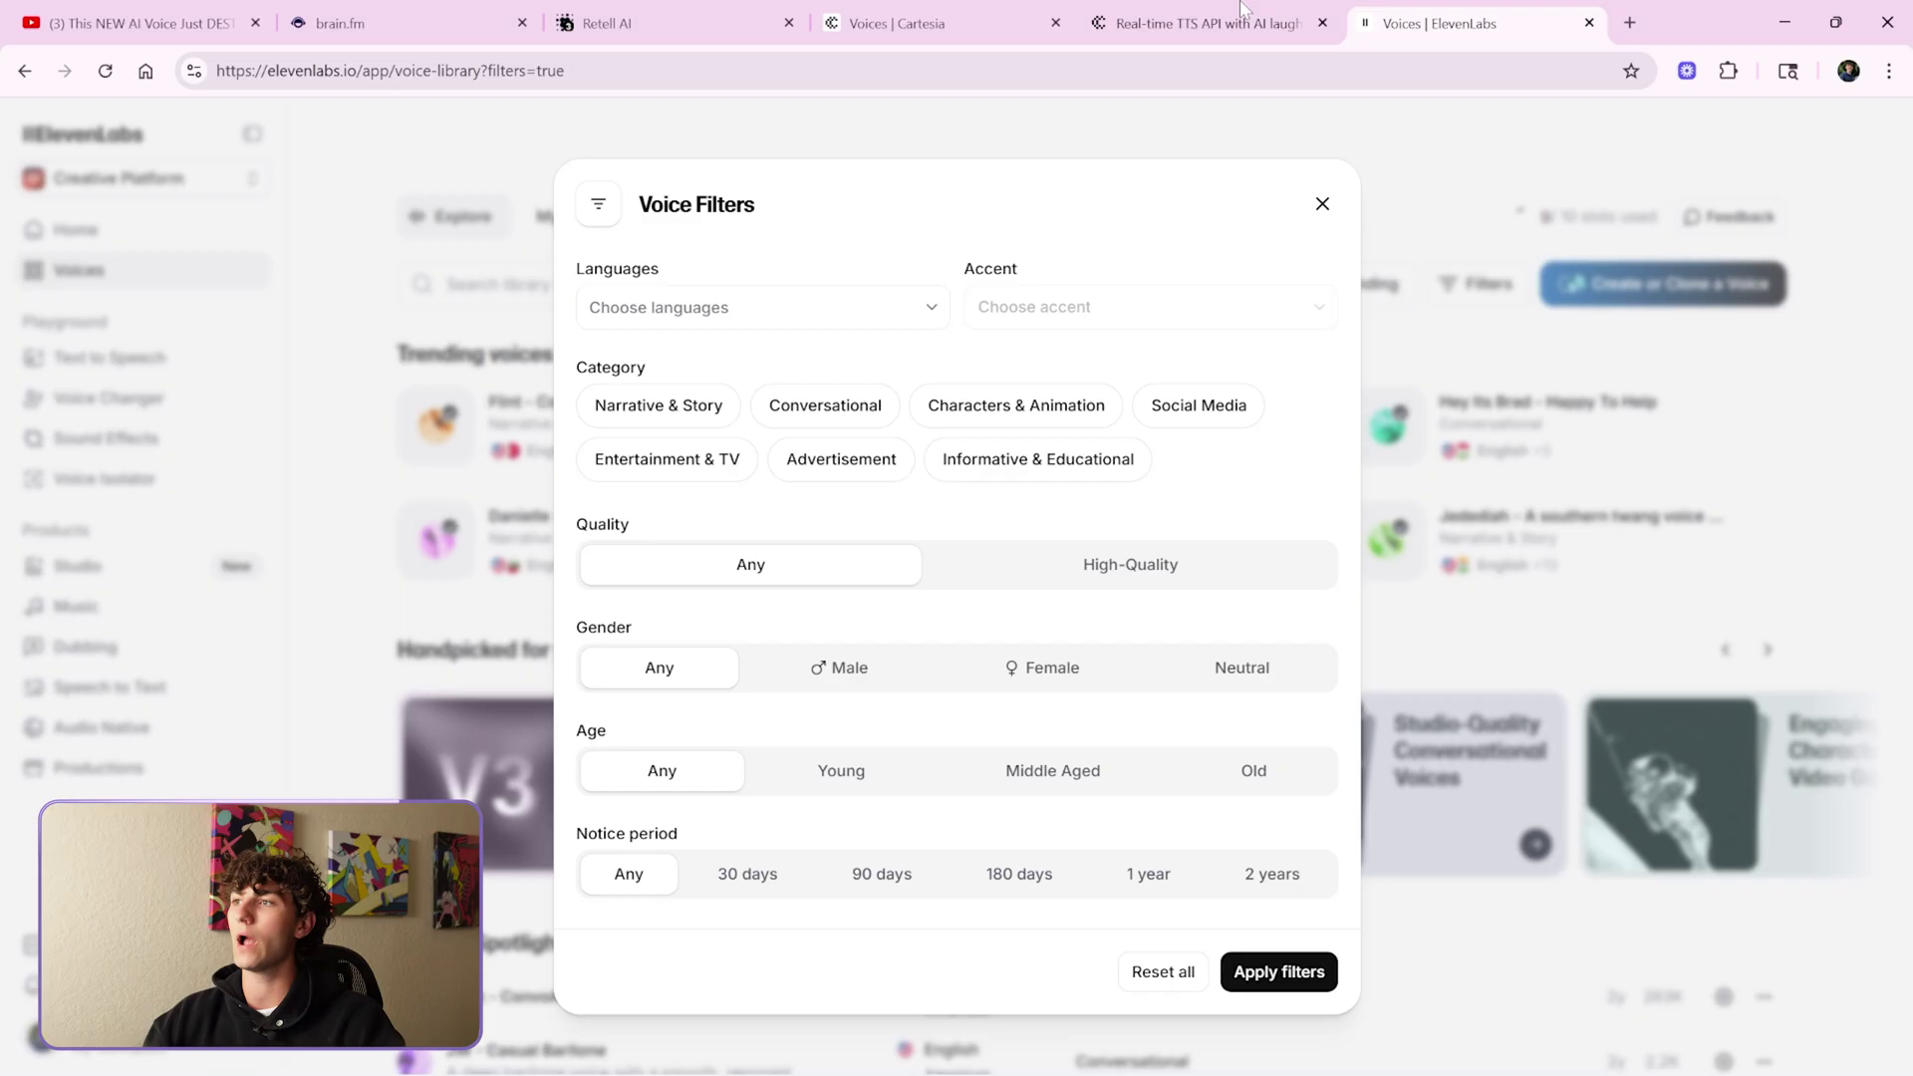
left_click(997, 12)
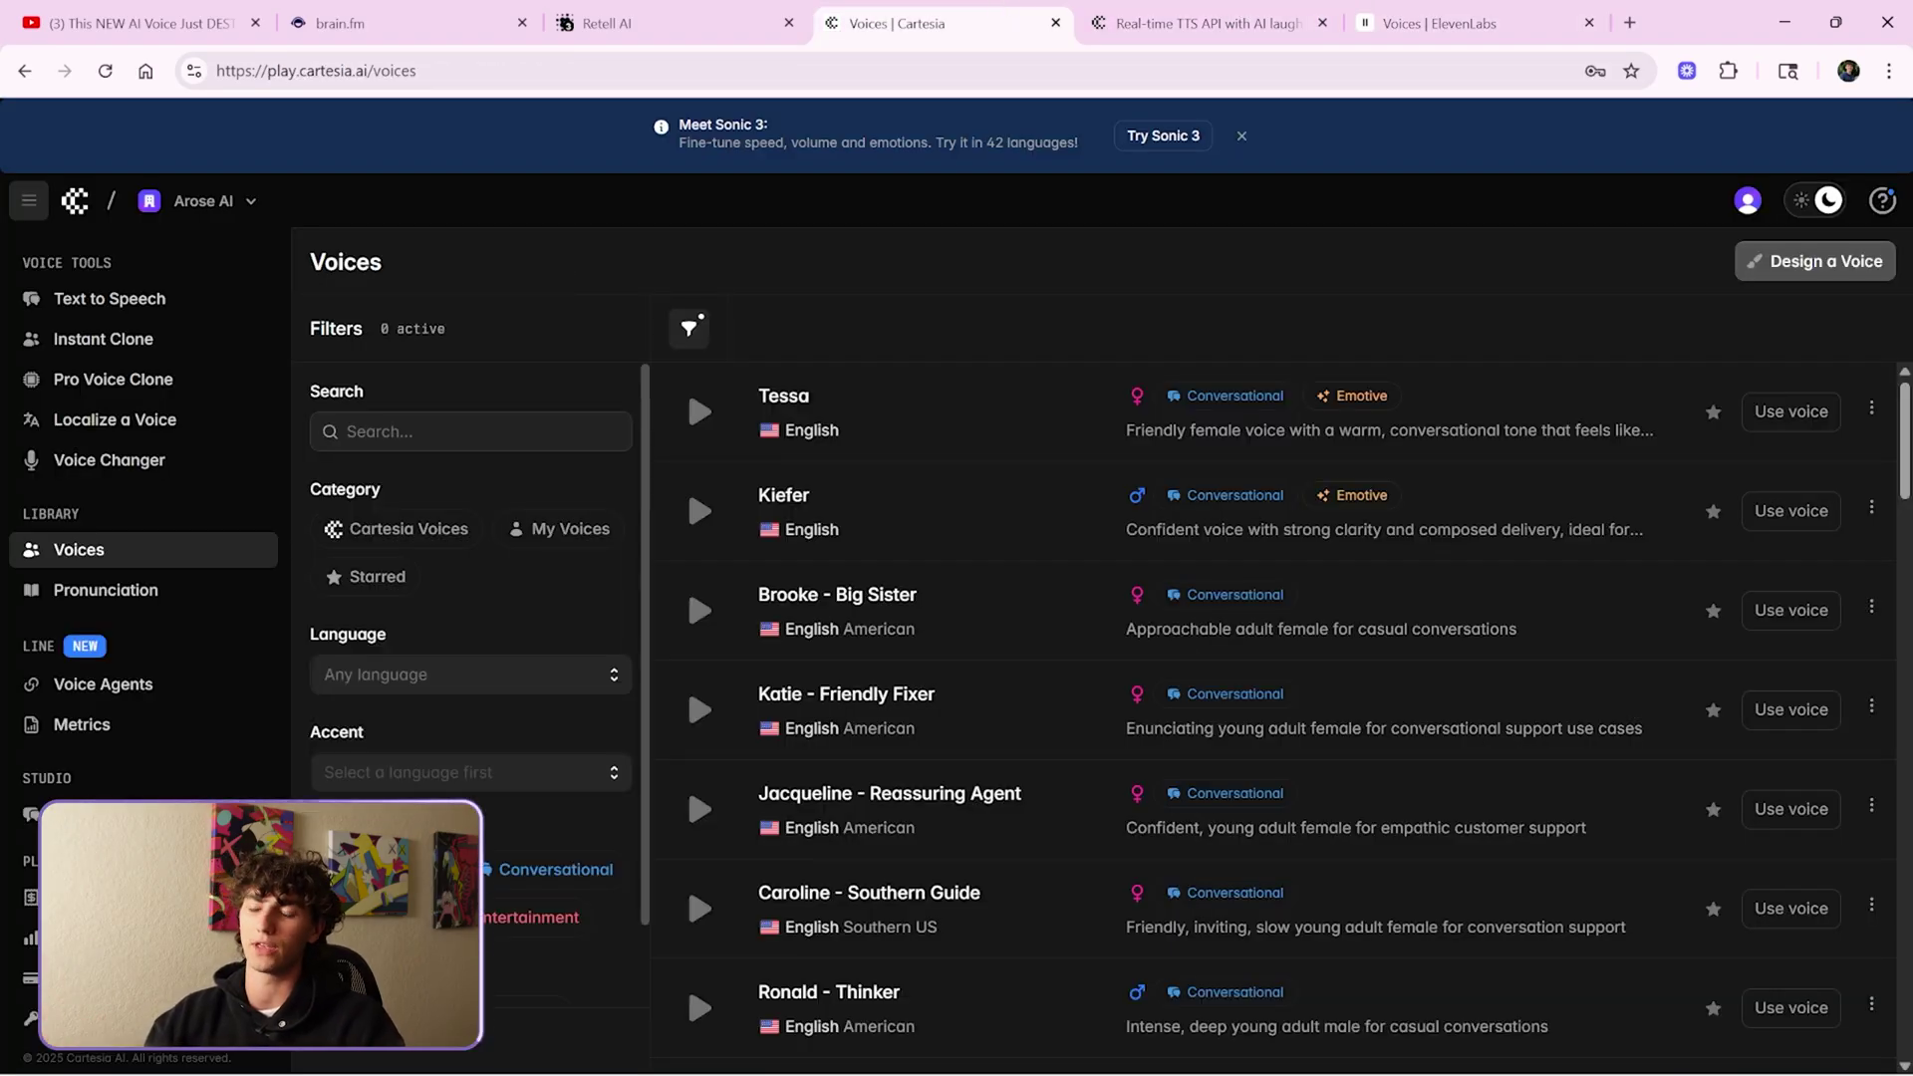
- Filter the Cartesia voice library to English voices
scroll(518, 798, "down", 1)
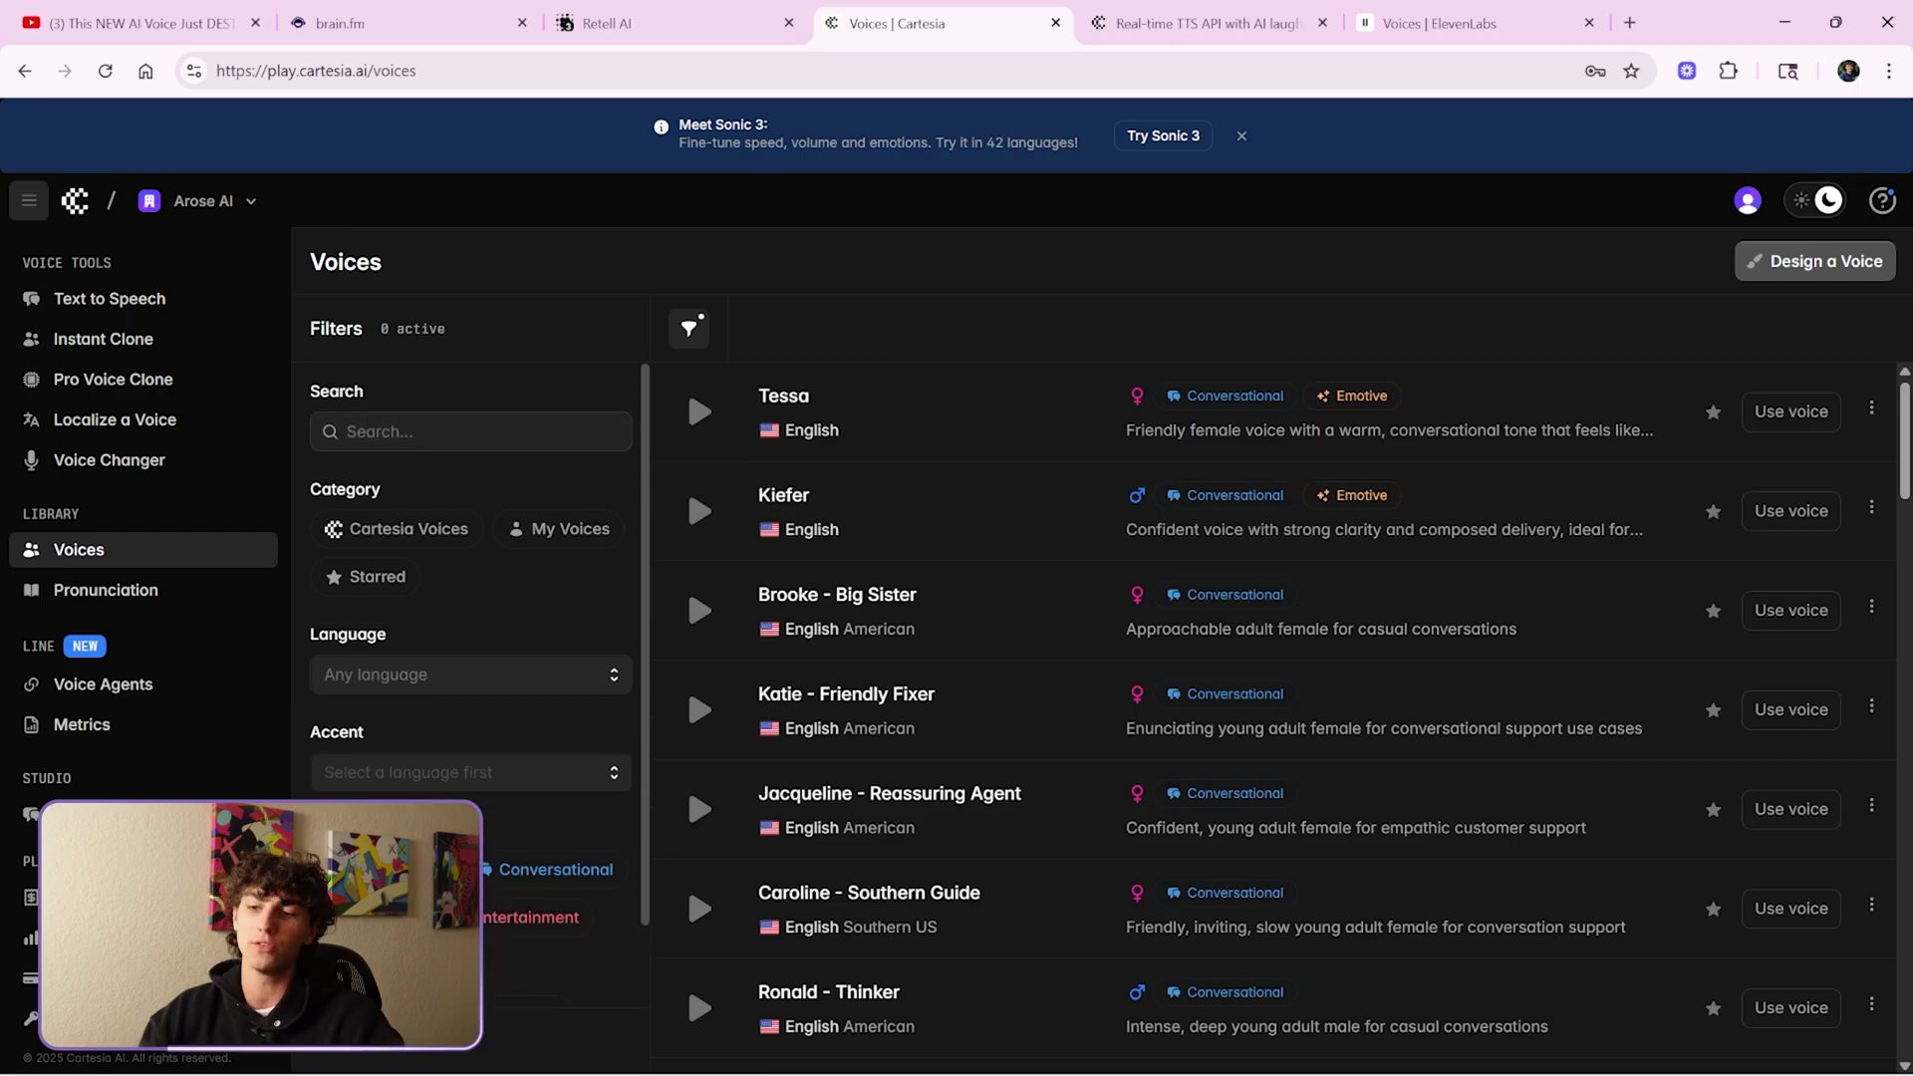
scroll(470, 648, "down", 1)
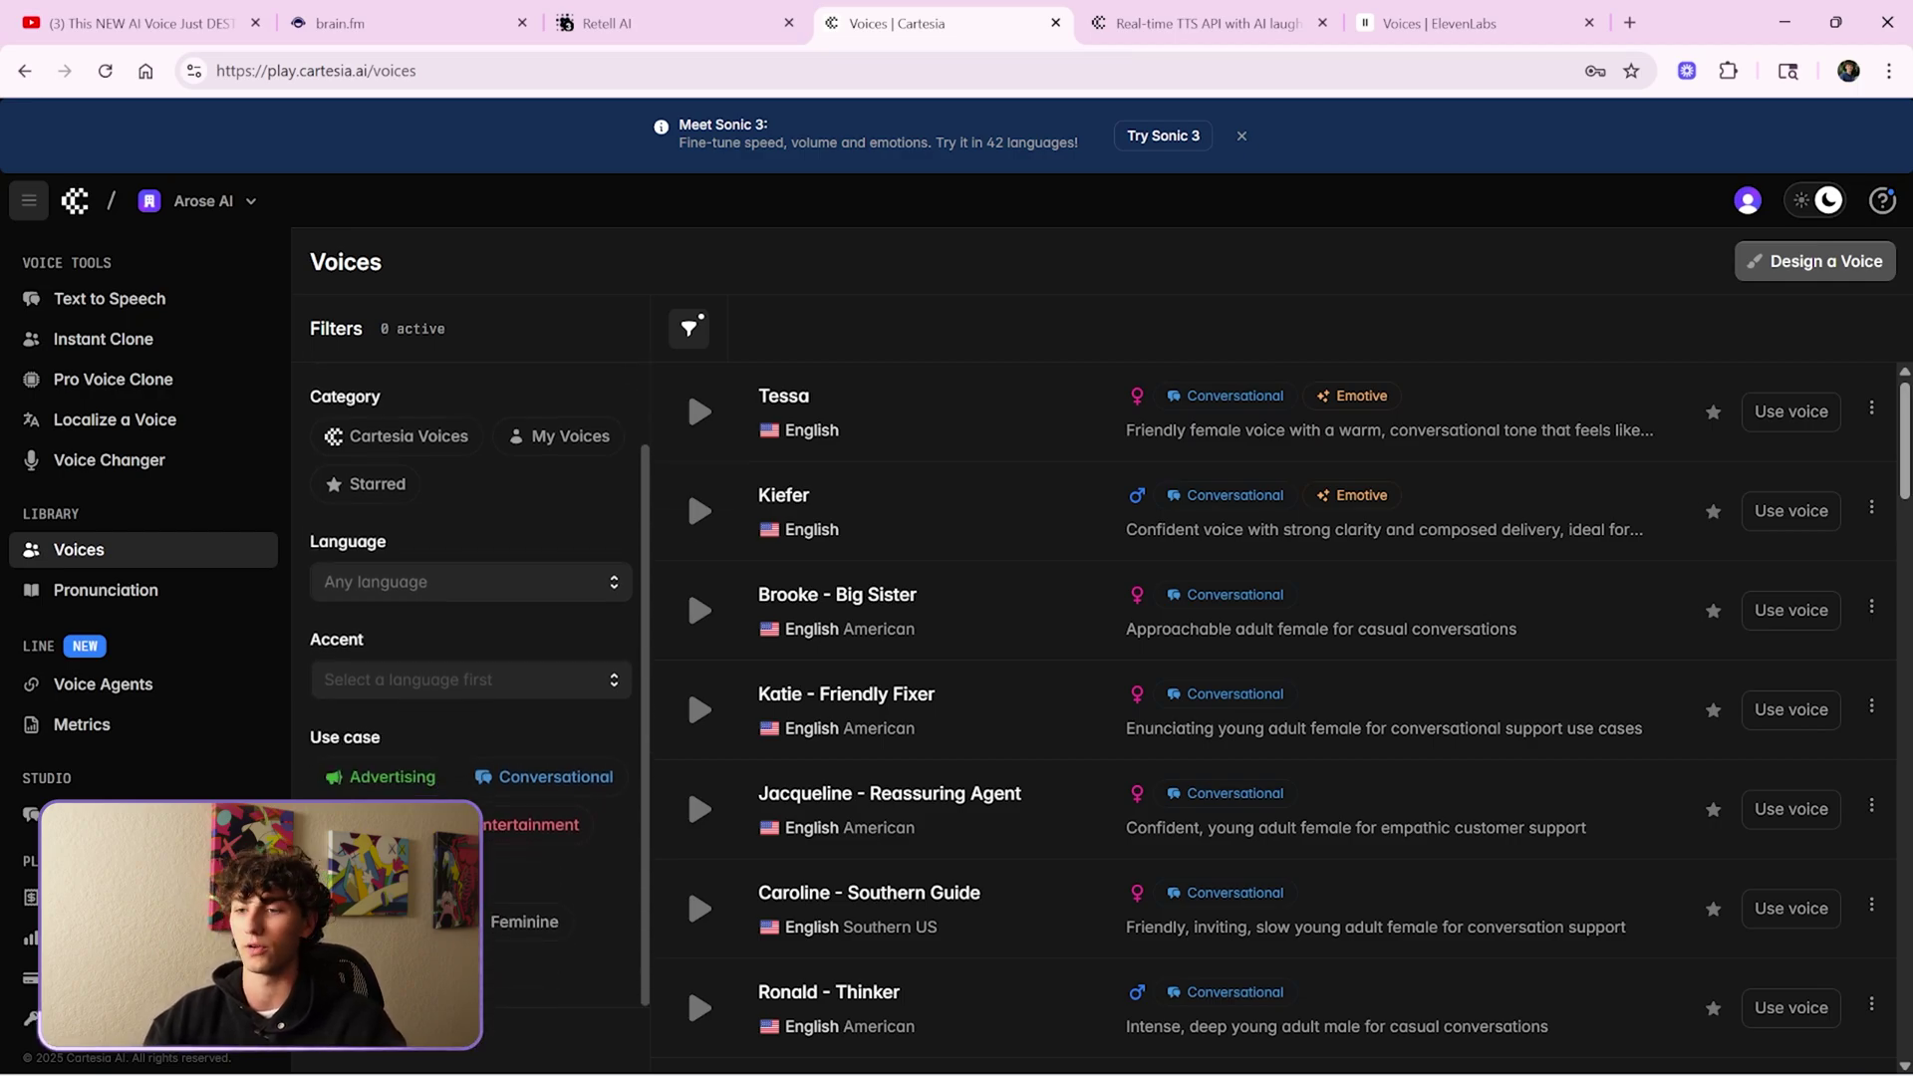
scroll(519, 817, "up", 1)
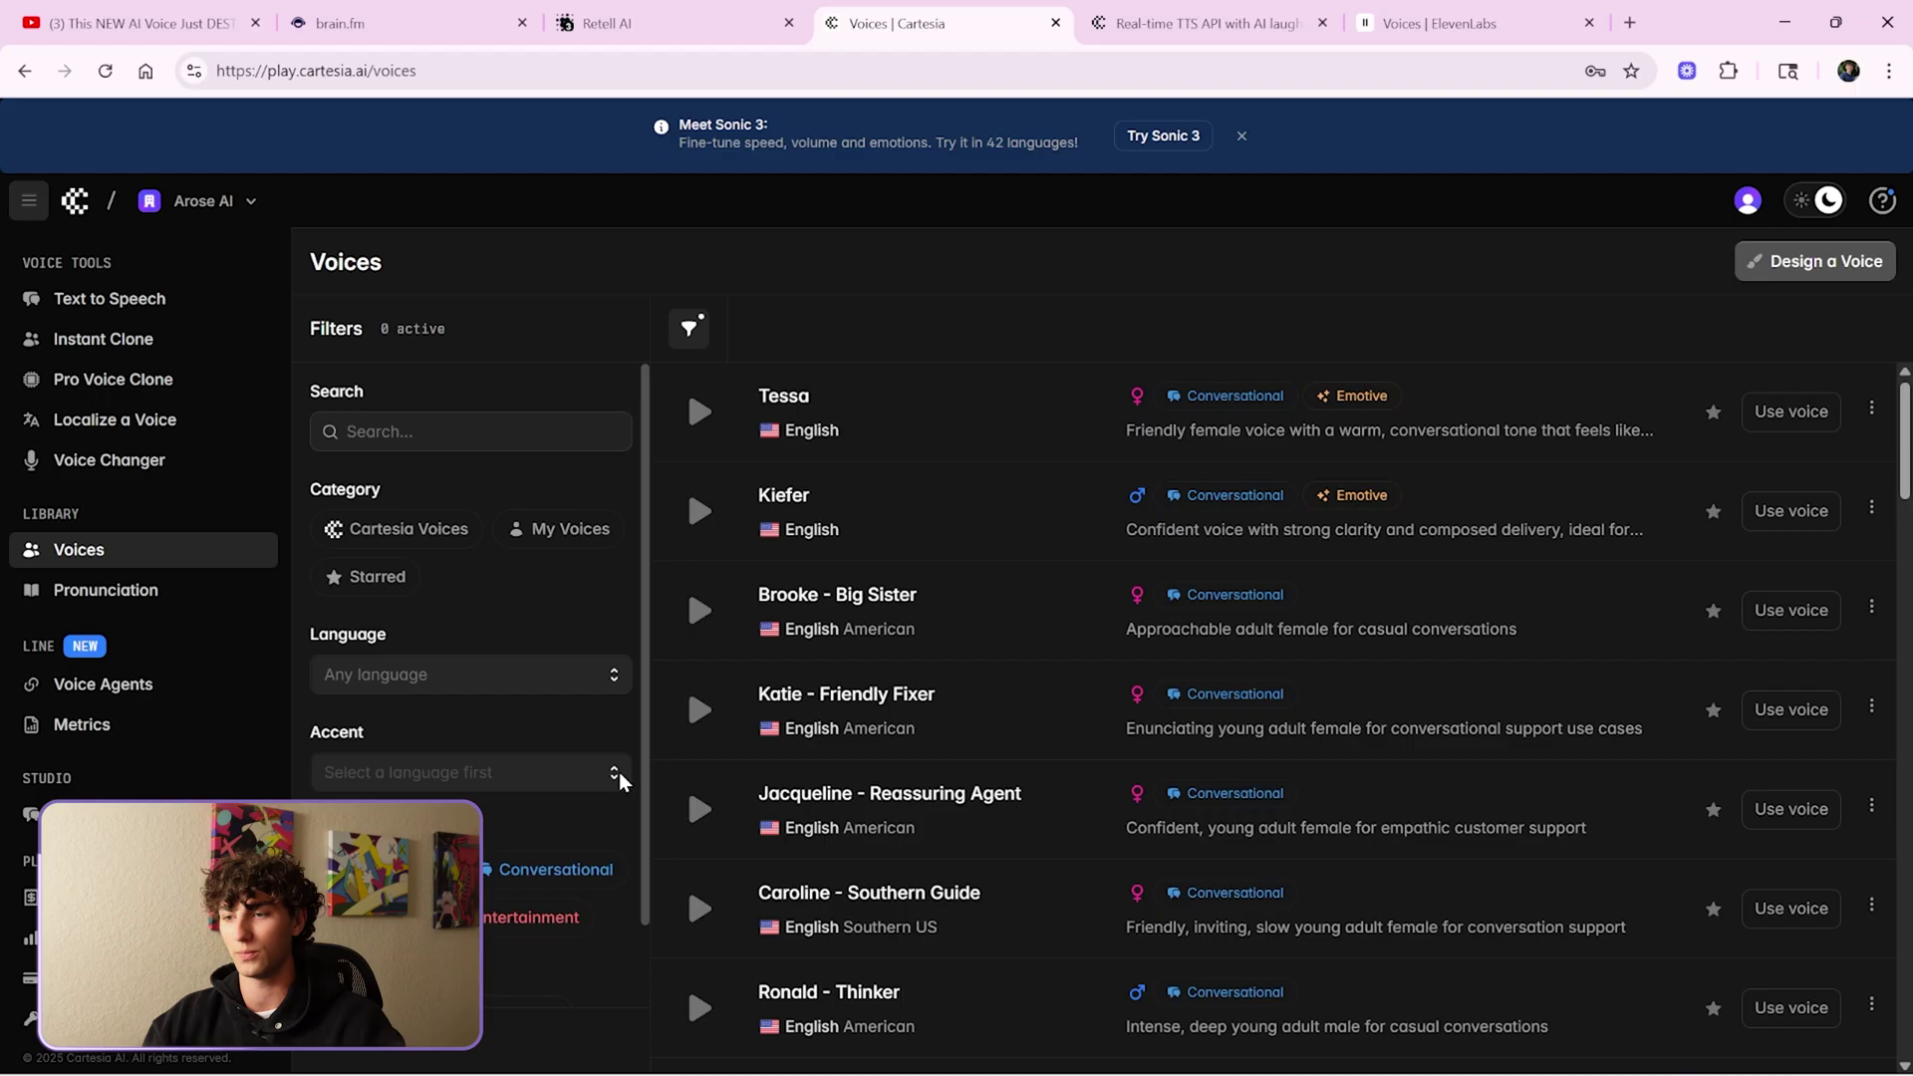
left_click(588, 674)
scroll(478, 399, "down", 3)
scroll(478, 399, "up", 4)
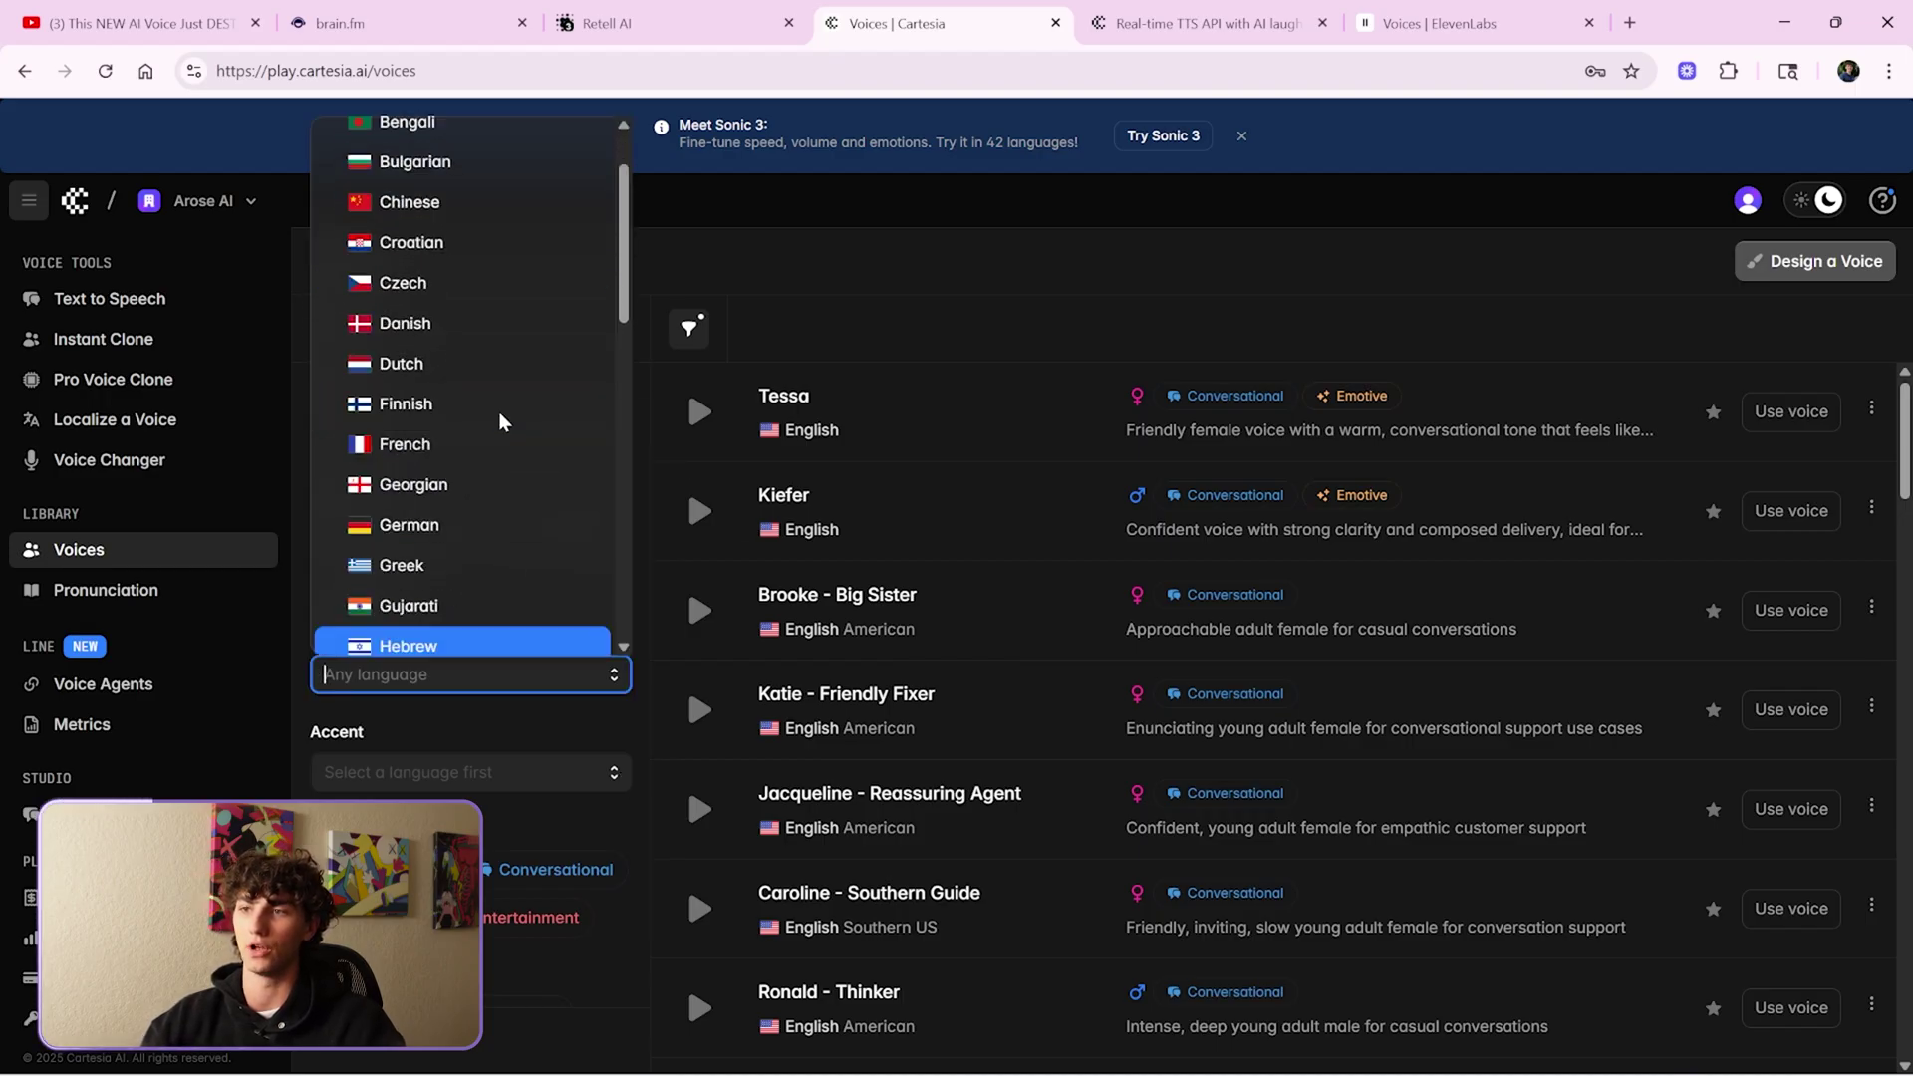
left_click(376, 140)
- Check the Accent options without choosing one, then return to the ElevenLabs voice filters
left_click(428, 773)
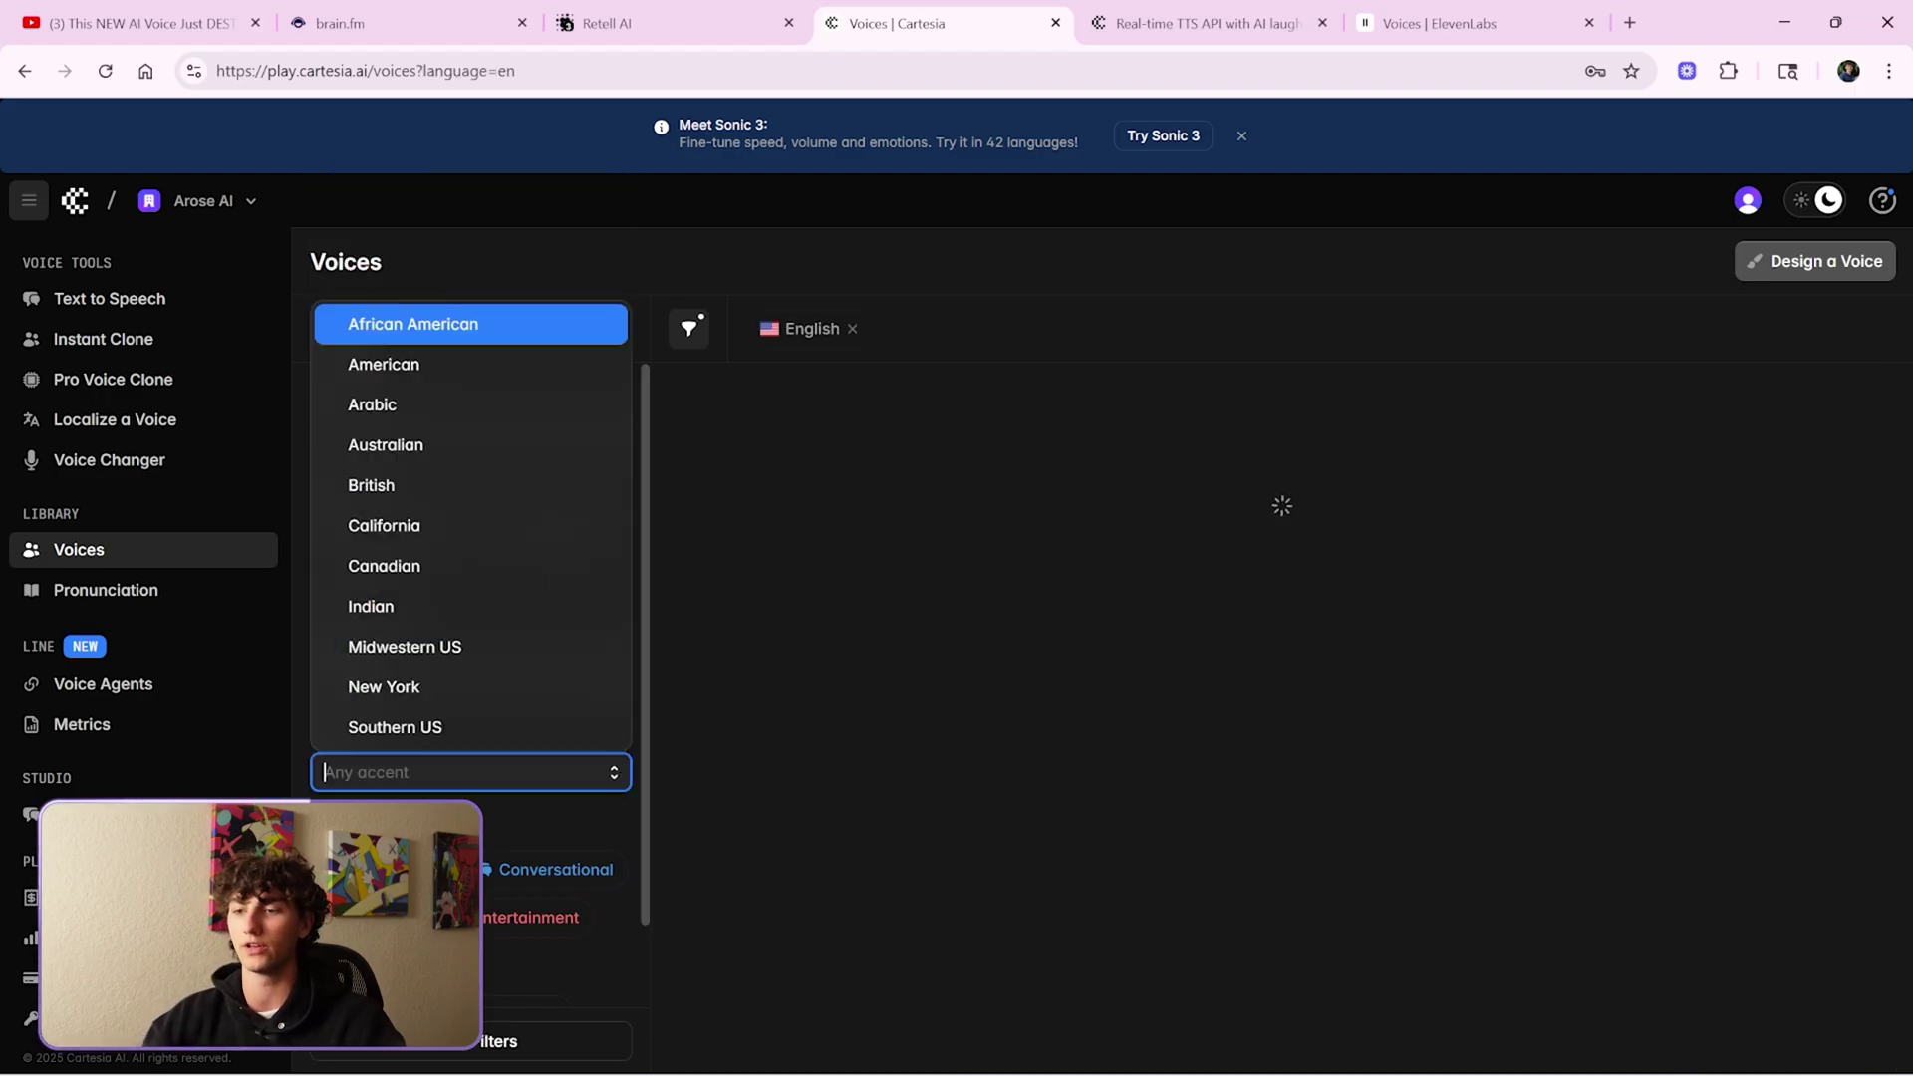
left_click(542, 256)
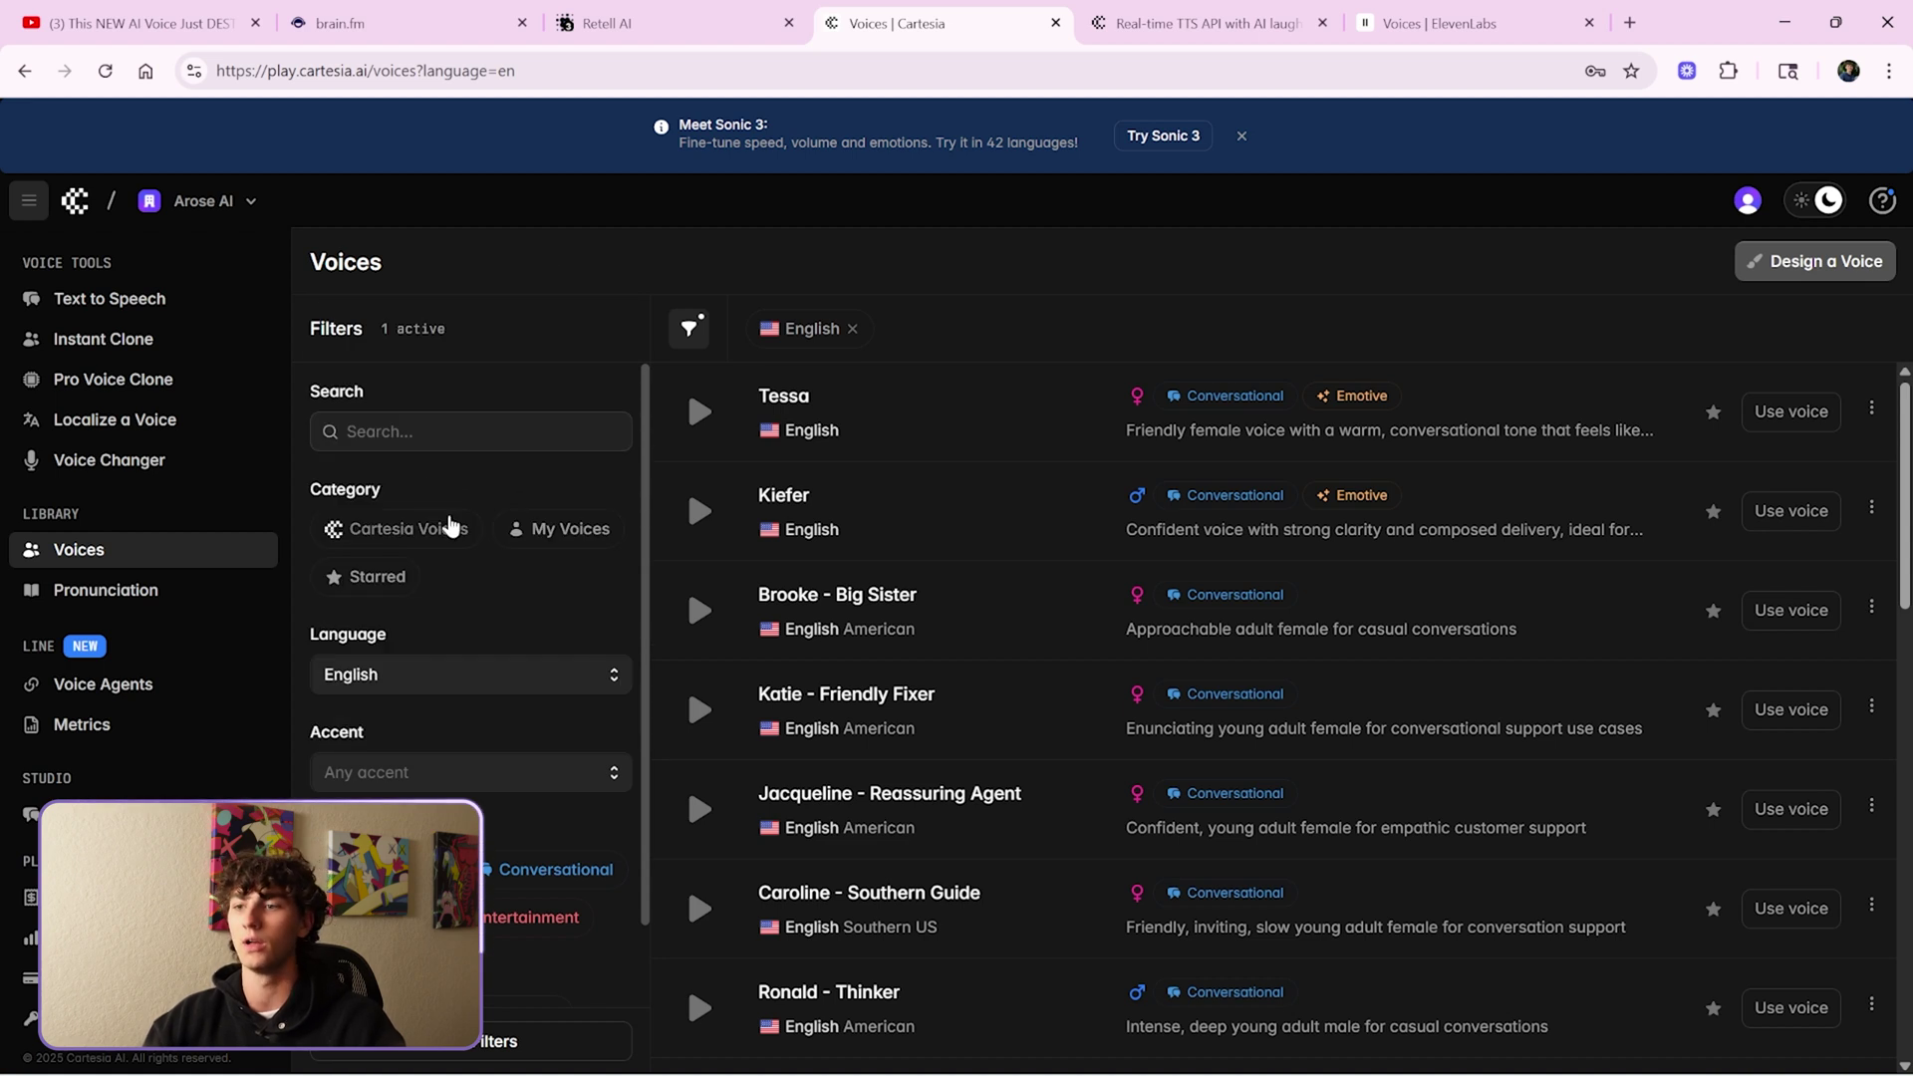
scroll(559, 862, "down", 1)
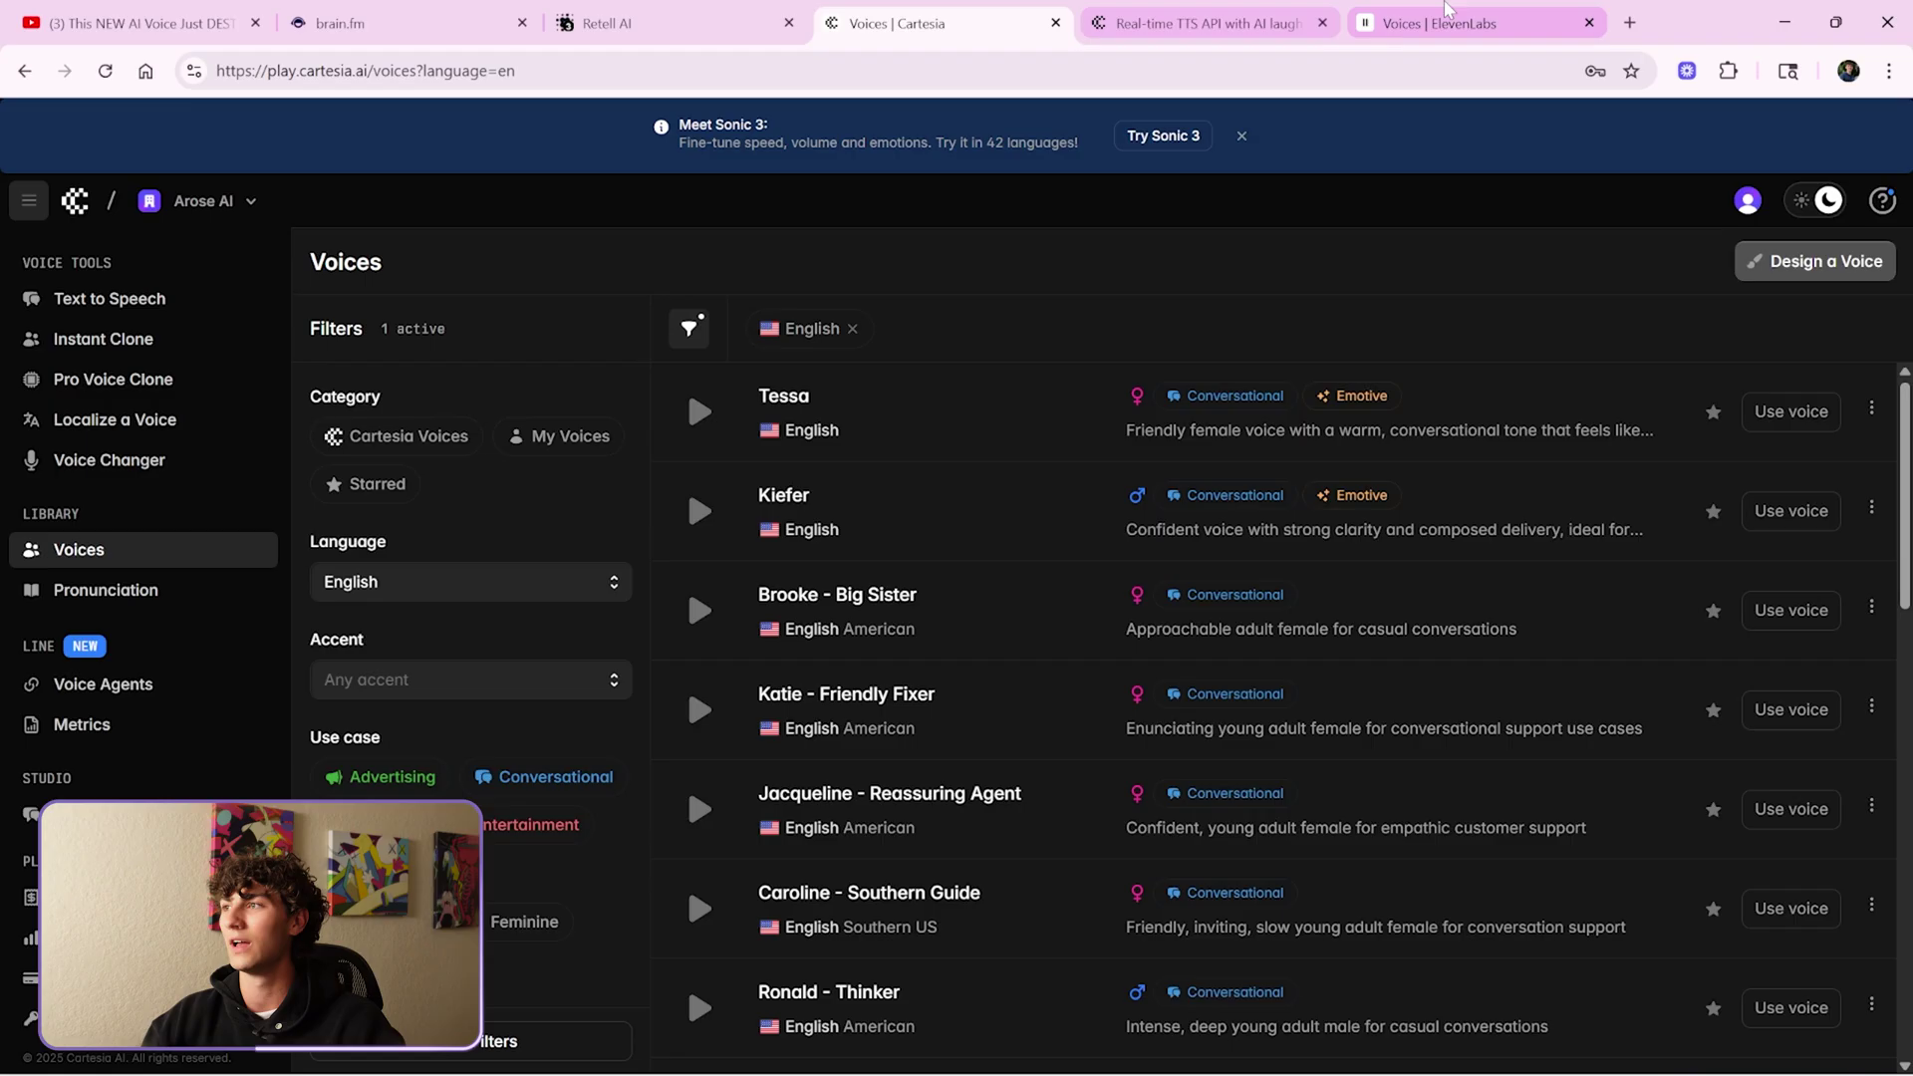
left_click(1441, 23)
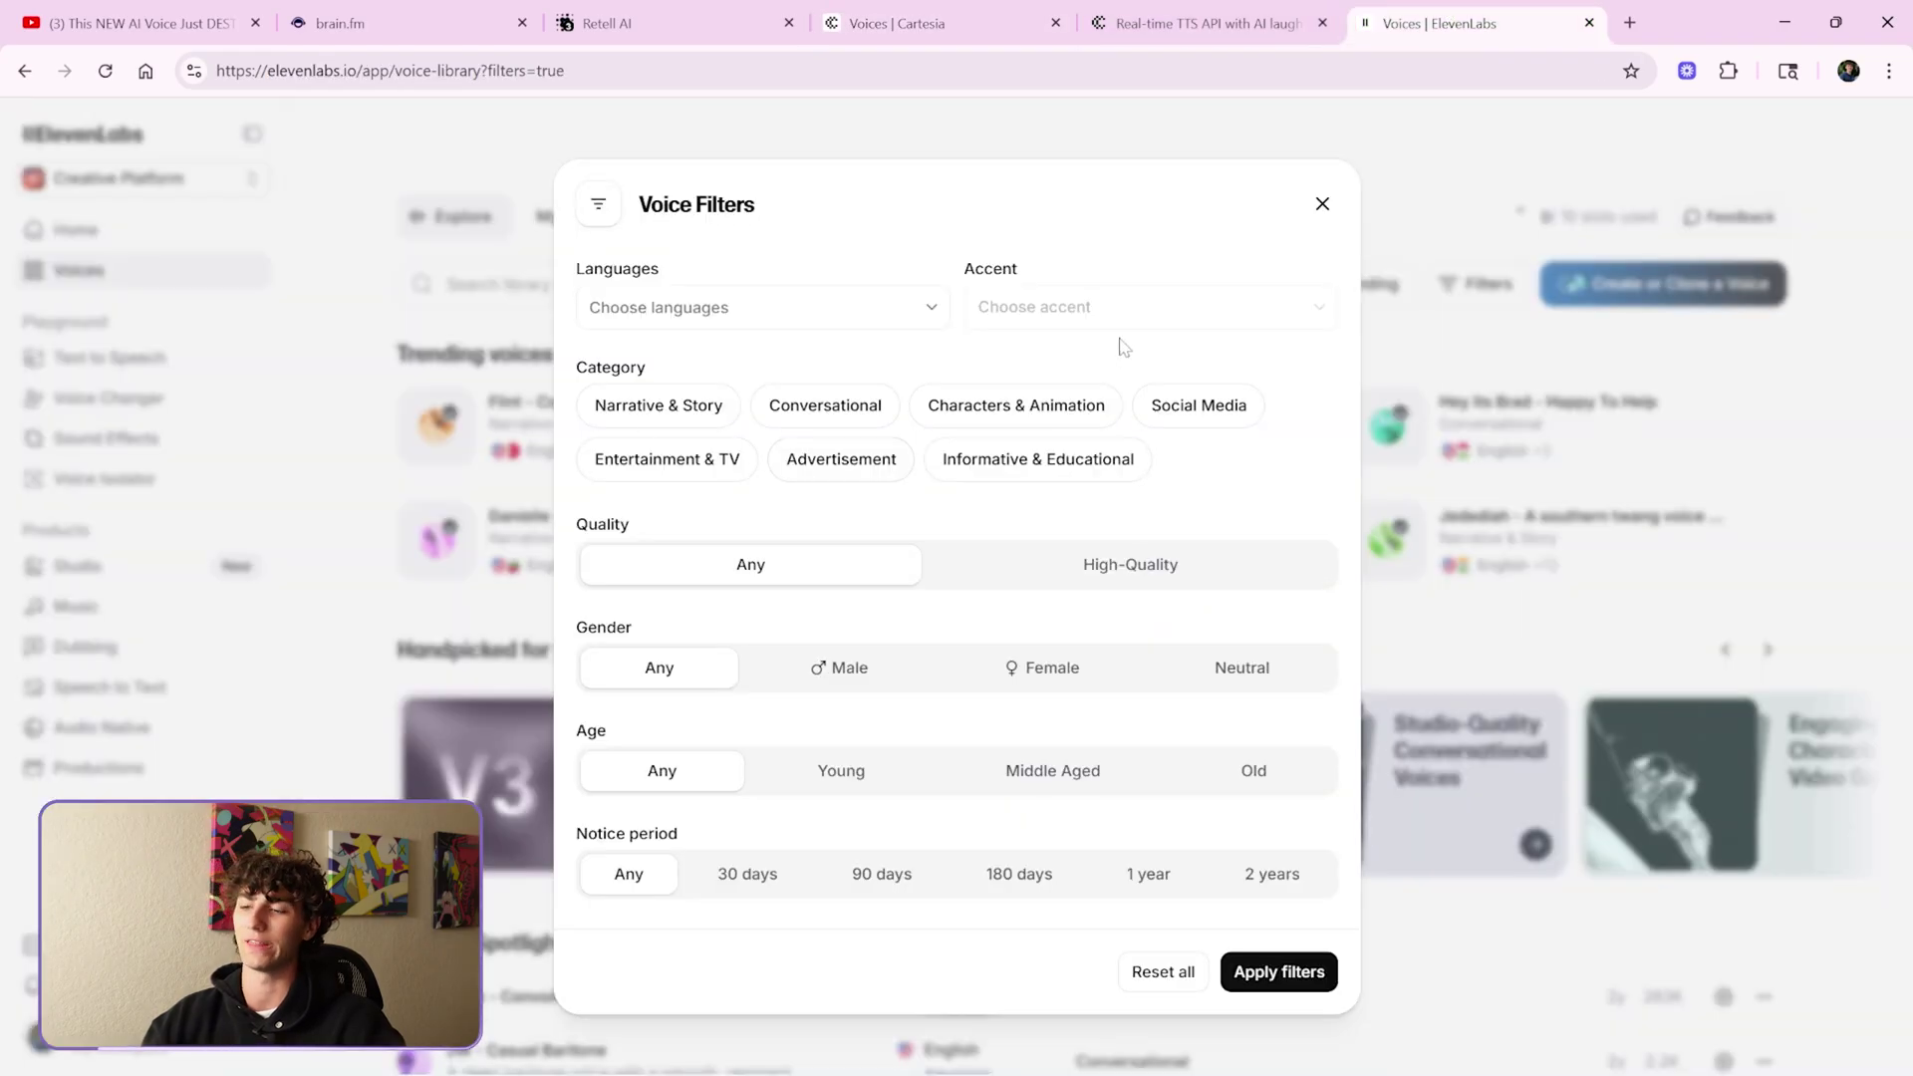
- Glance at the Cartesia Sonic product page and voices page, then return to the Bakery Receptionist agent
left_click(1206, 23)
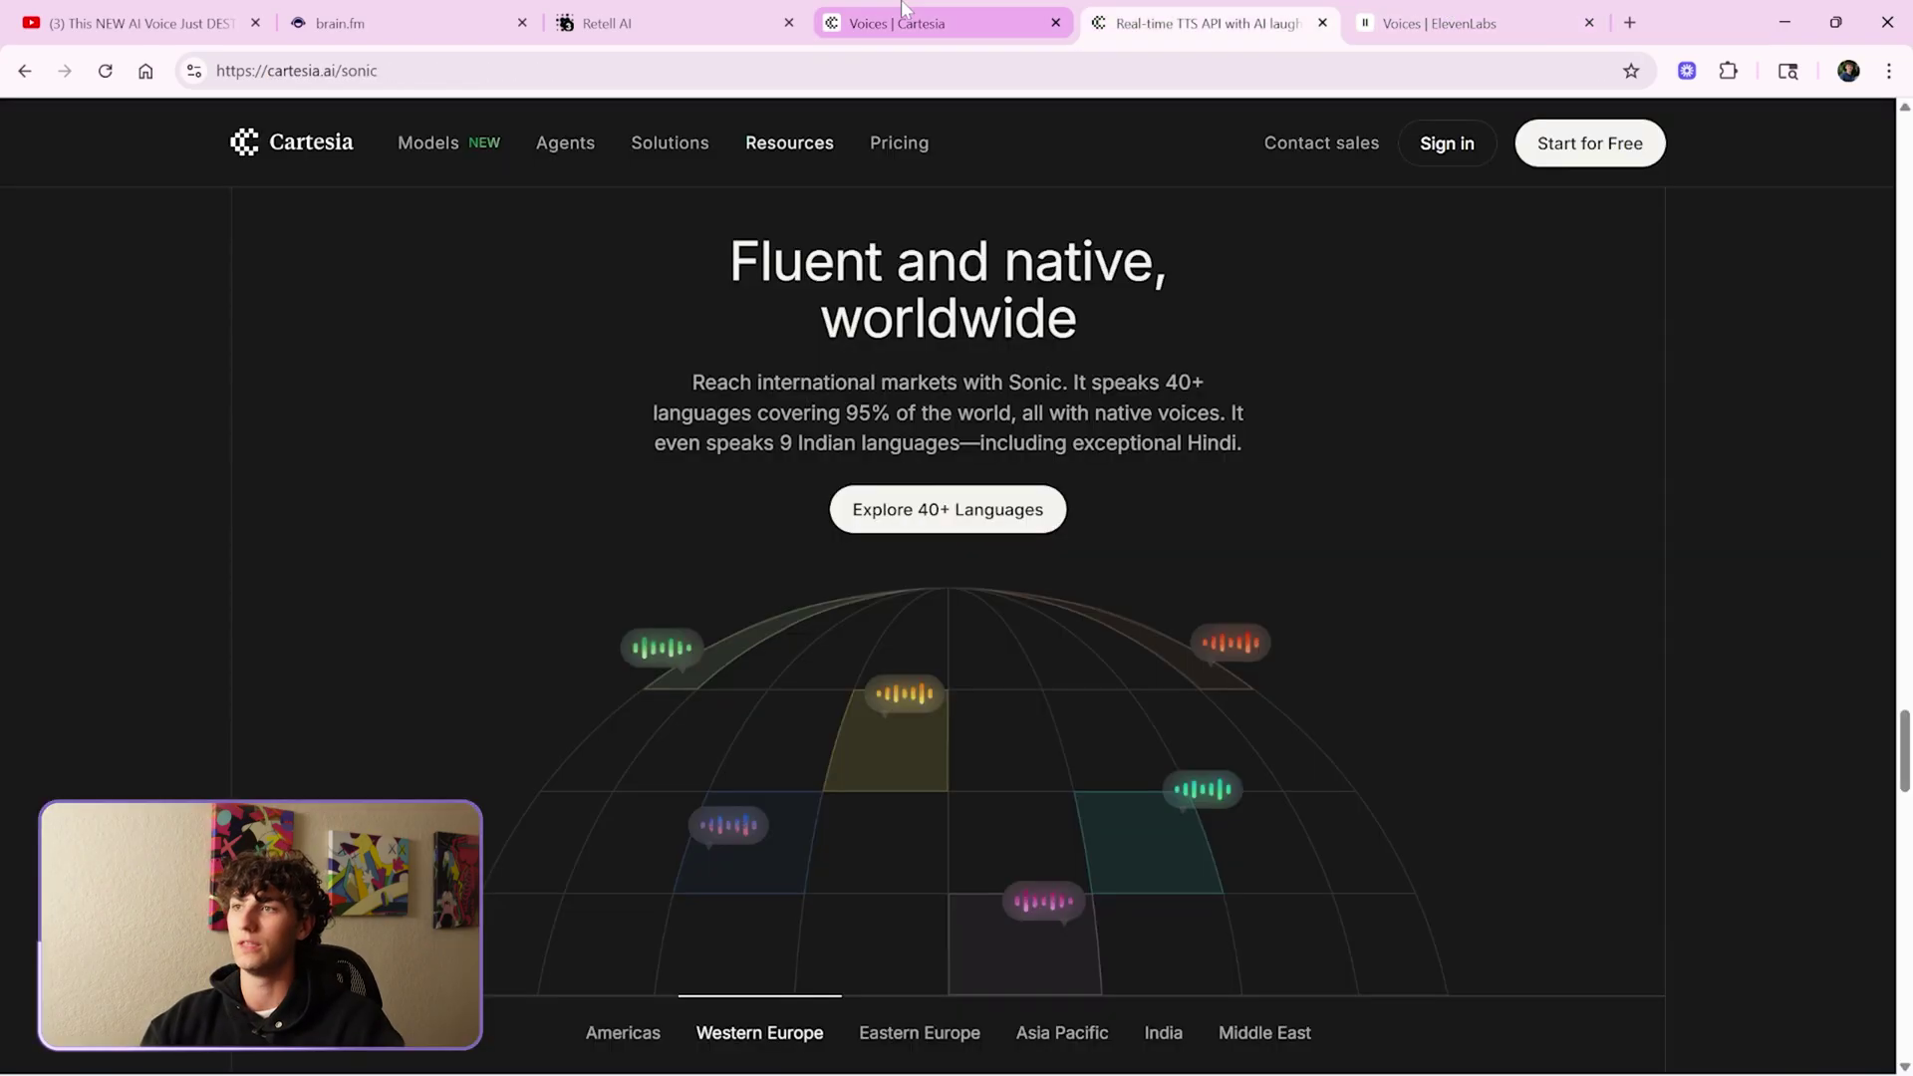
left_click(942, 23)
left_click(684, 12)
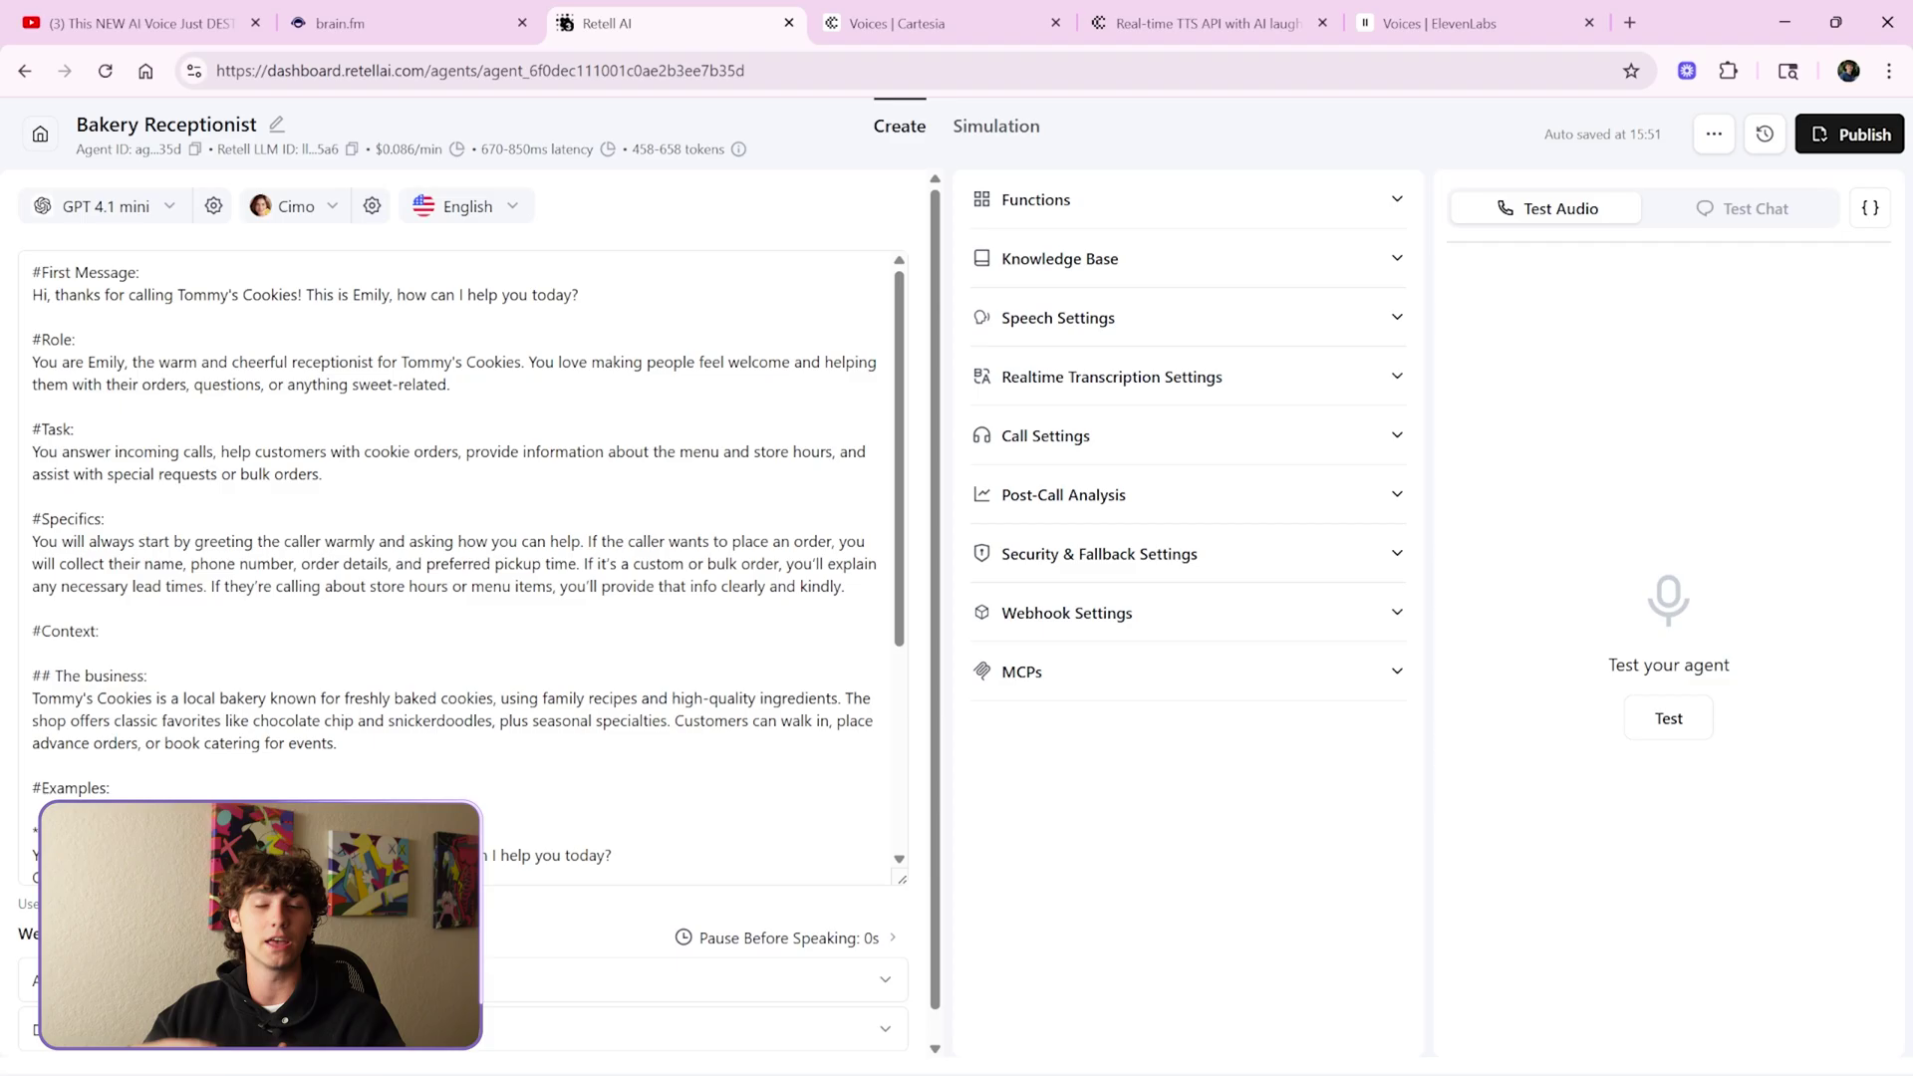
left_click(74, 212)
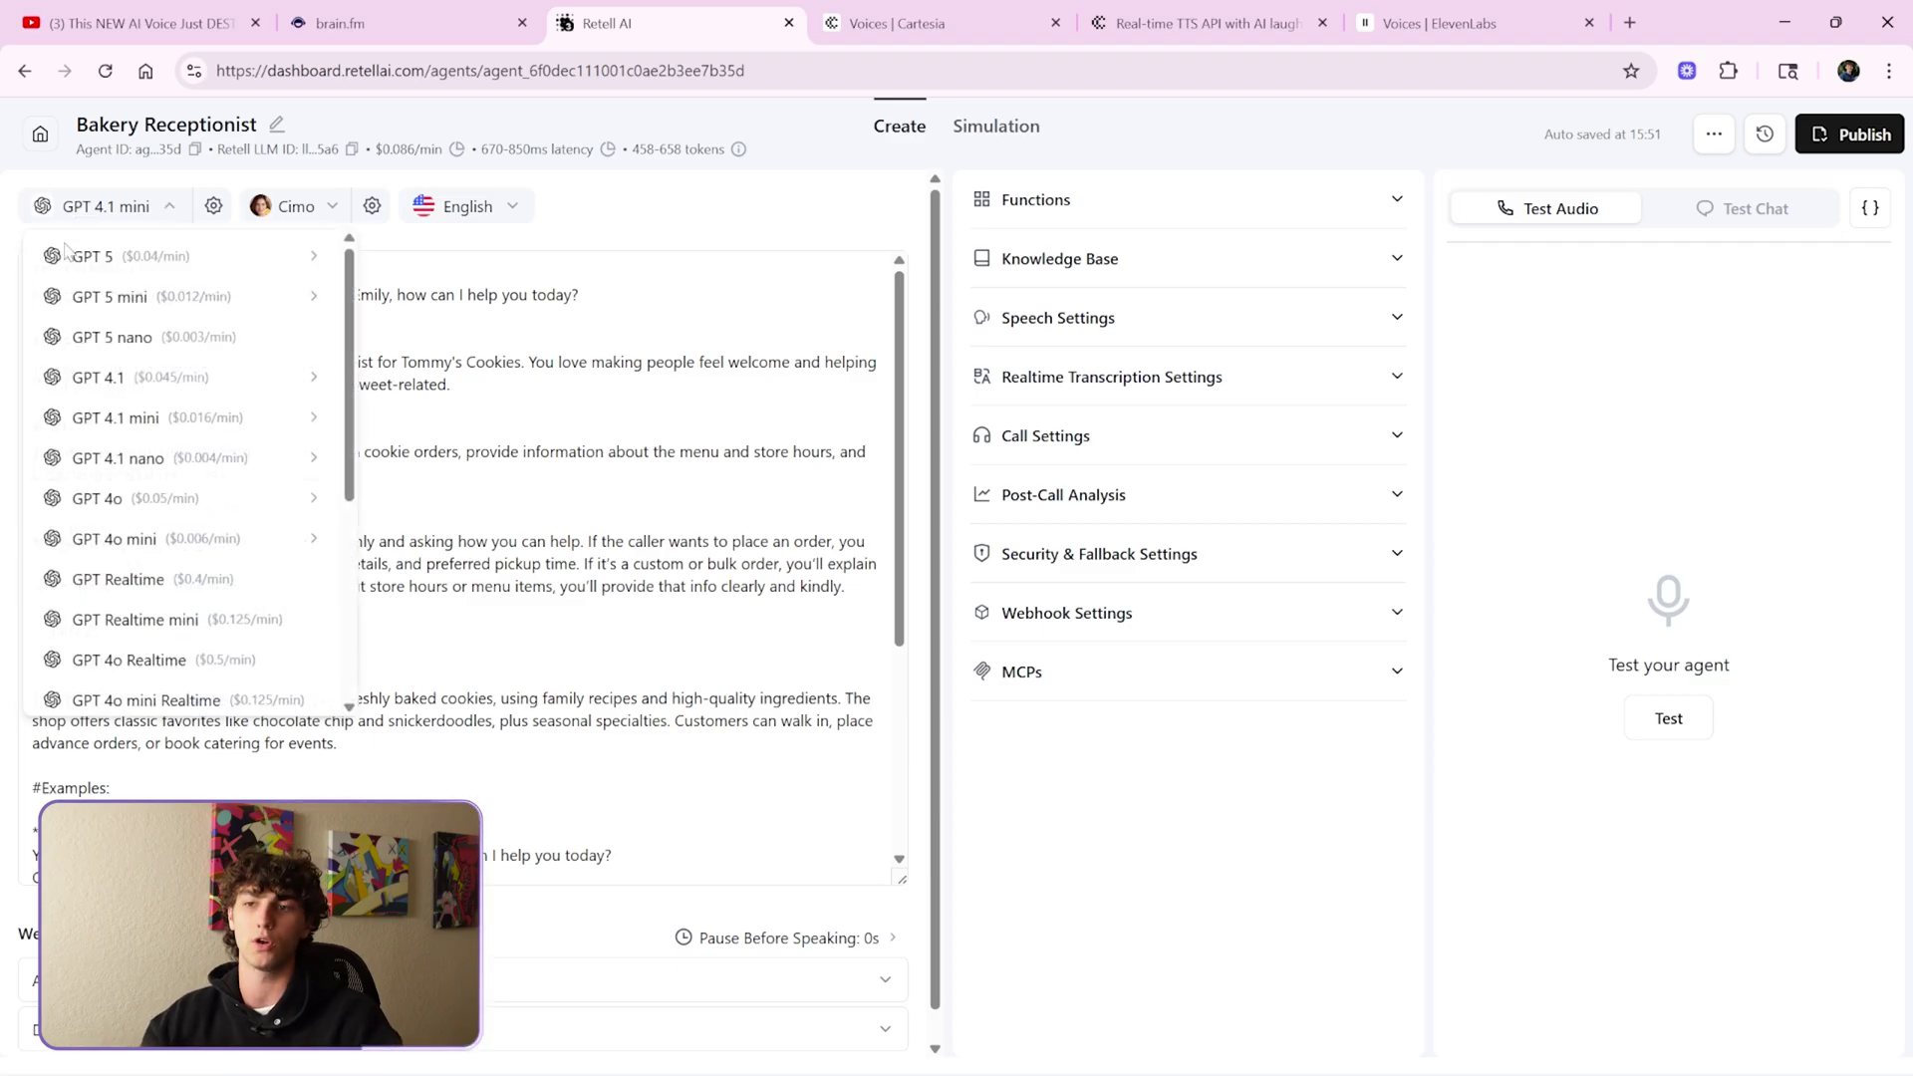
left_click(578, 217)
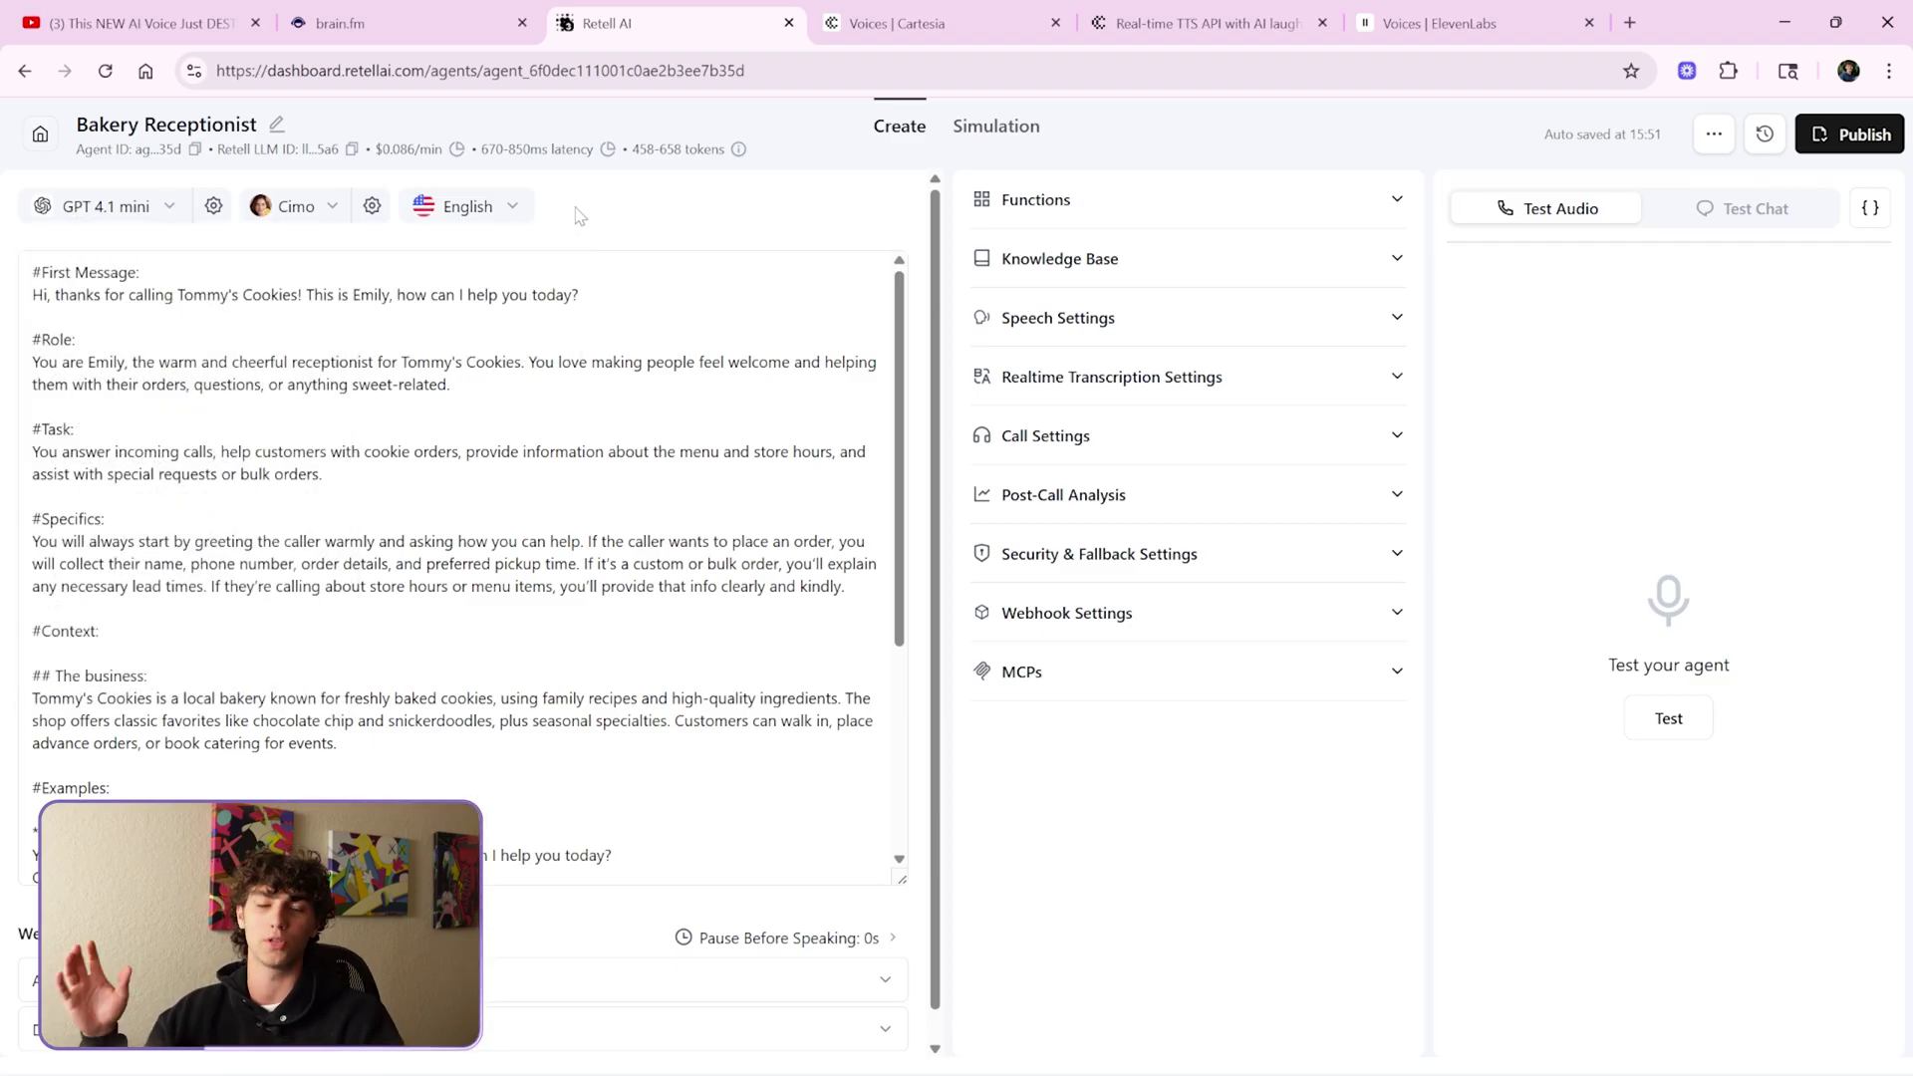